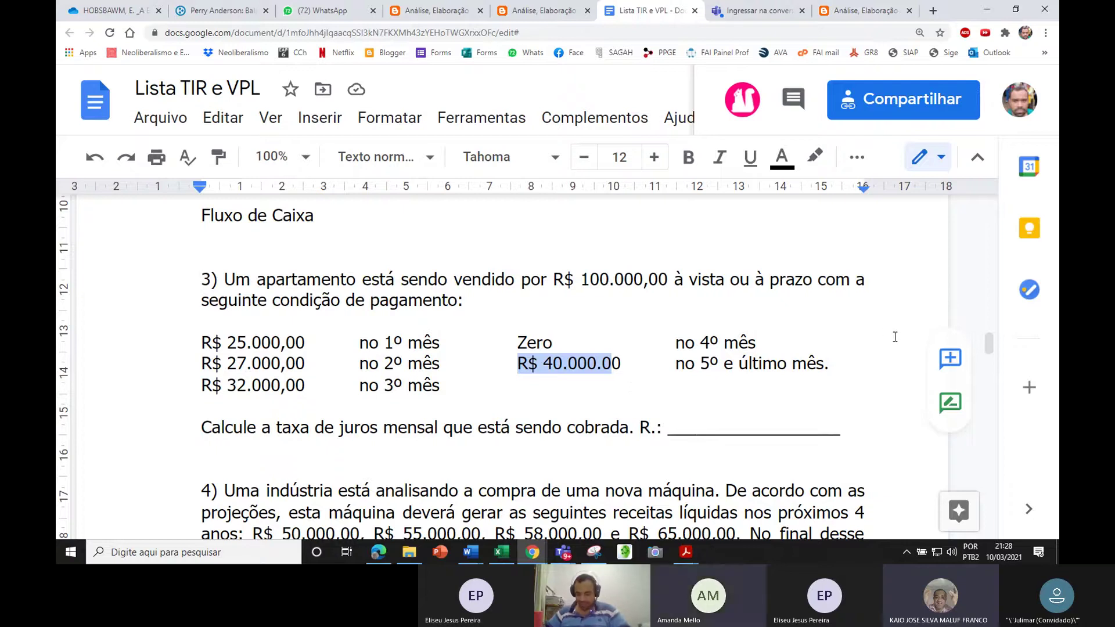
Review the installment amounts and due months in exercise 3 of the list
click(586, 360)
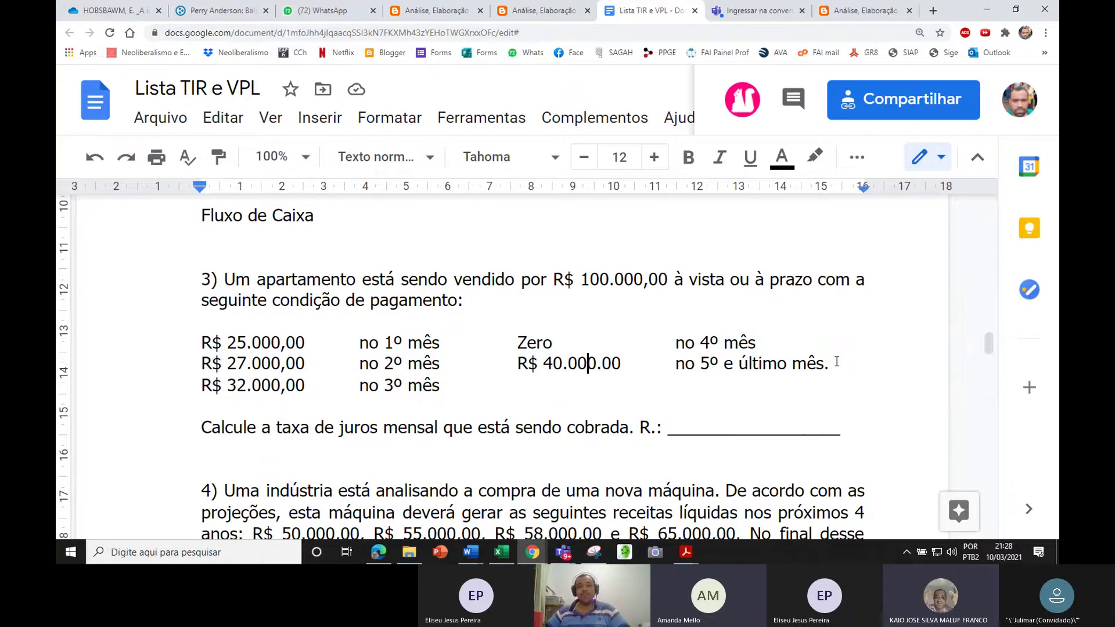
drag(837, 361, 201, 336)
click(708, 379)
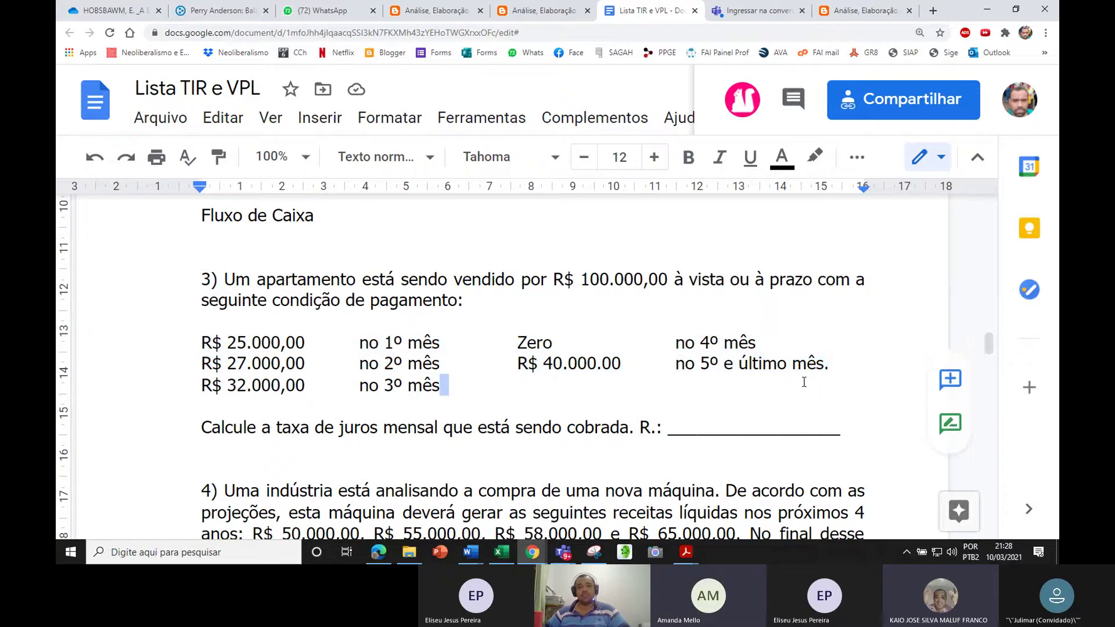
click(359, 343)
drag(338, 342, 449, 382)
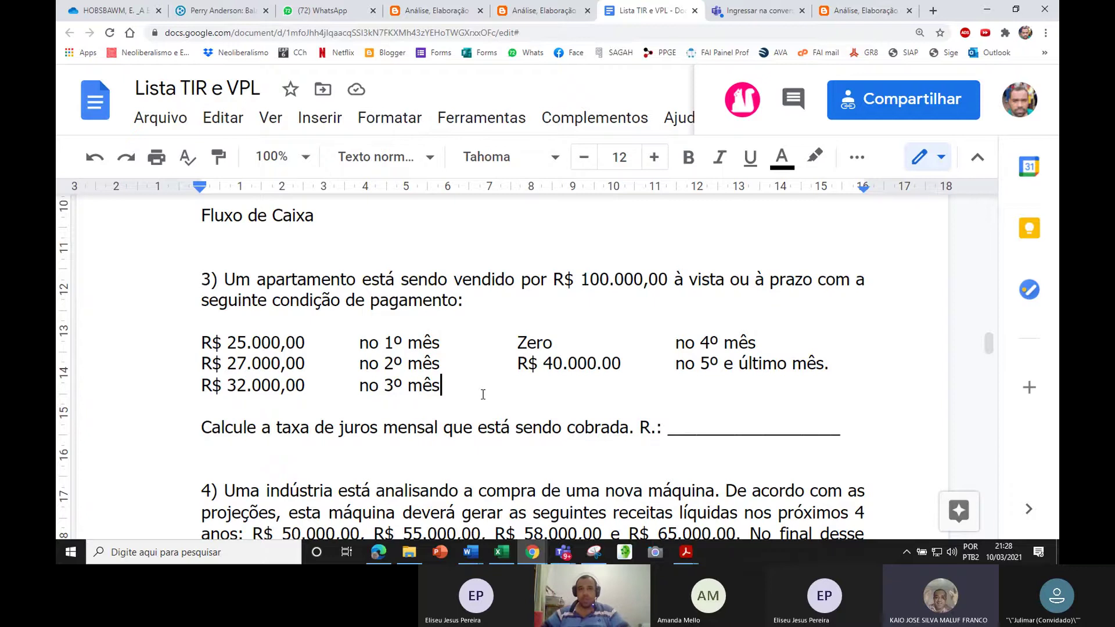
Switch to the Excel workbook, add a new worksheet after Planilha2 and set its zoom to 190%
click(500, 553)
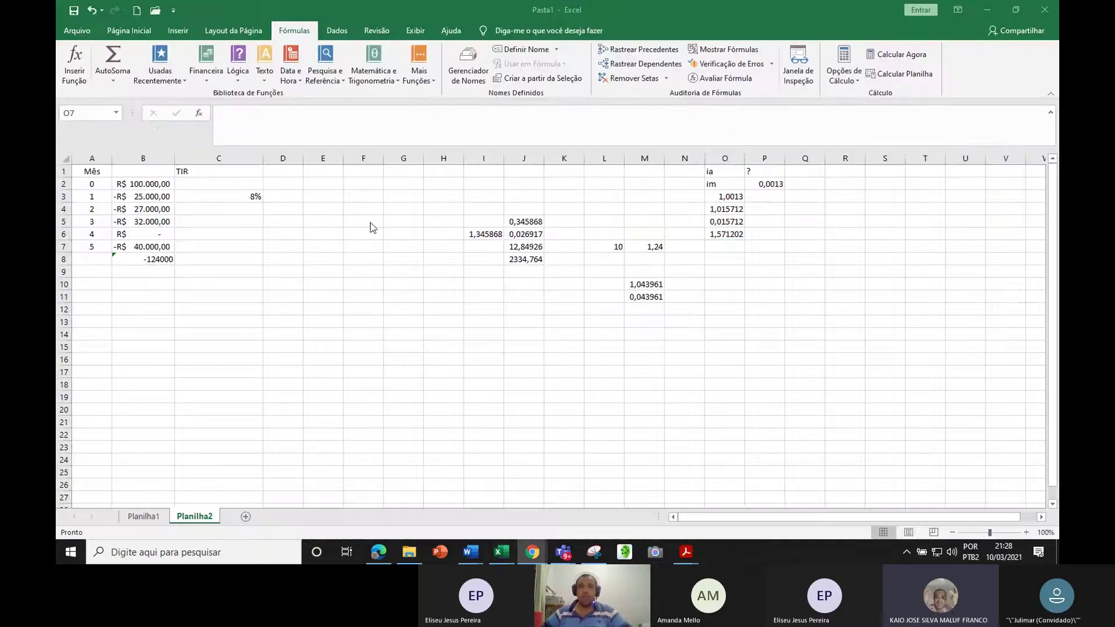
click(246, 517)
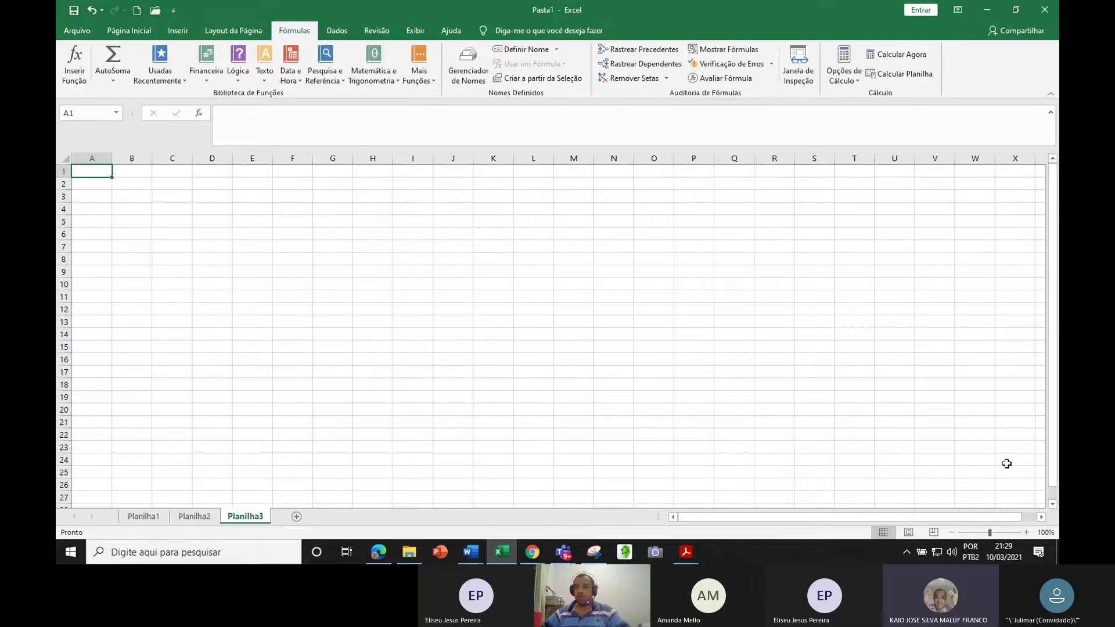
click(1026, 533)
click(1026, 532)
click(1026, 533)
click(1027, 532)
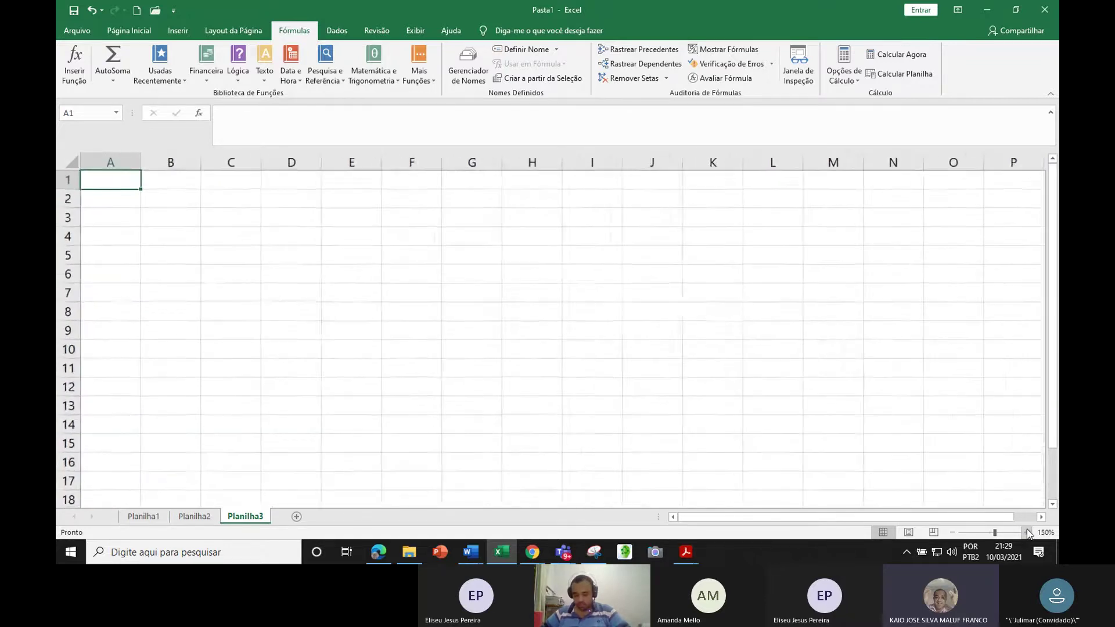
click(1027, 532)
click(1026, 532)
click(1026, 533)
click(1026, 533)
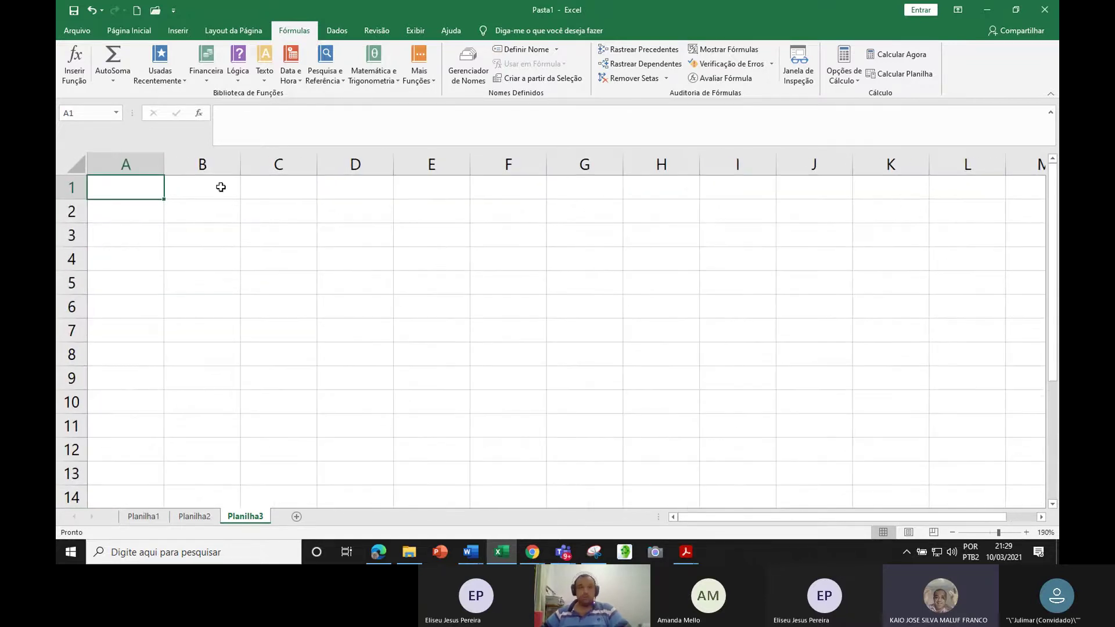
Enter the column headers Período in A1 and Fluxo in B1
text(P)
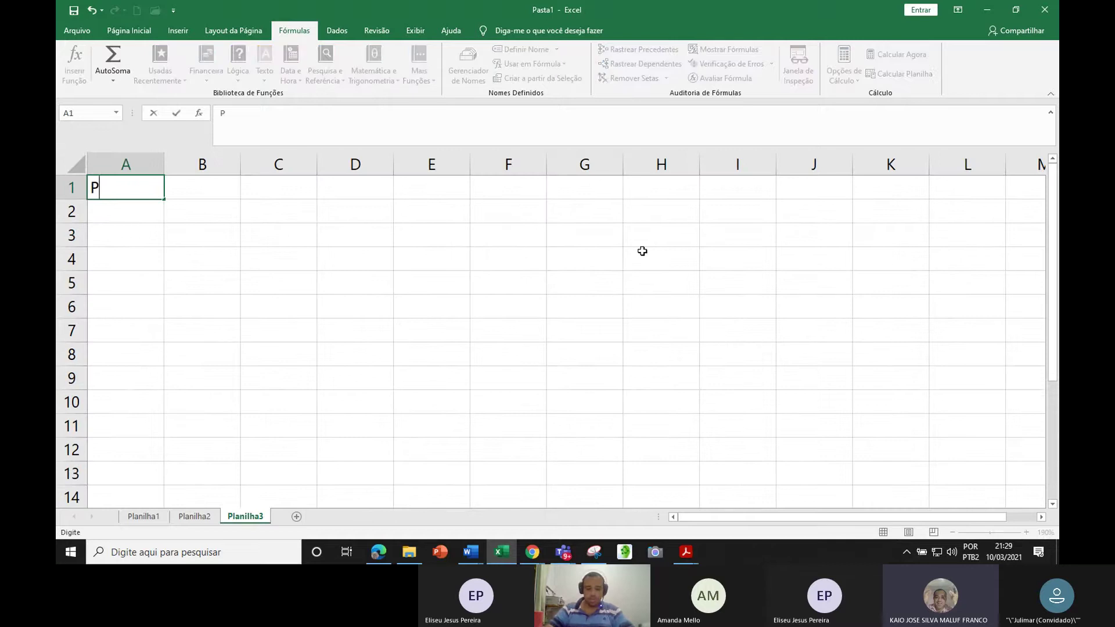
text(eríodo)
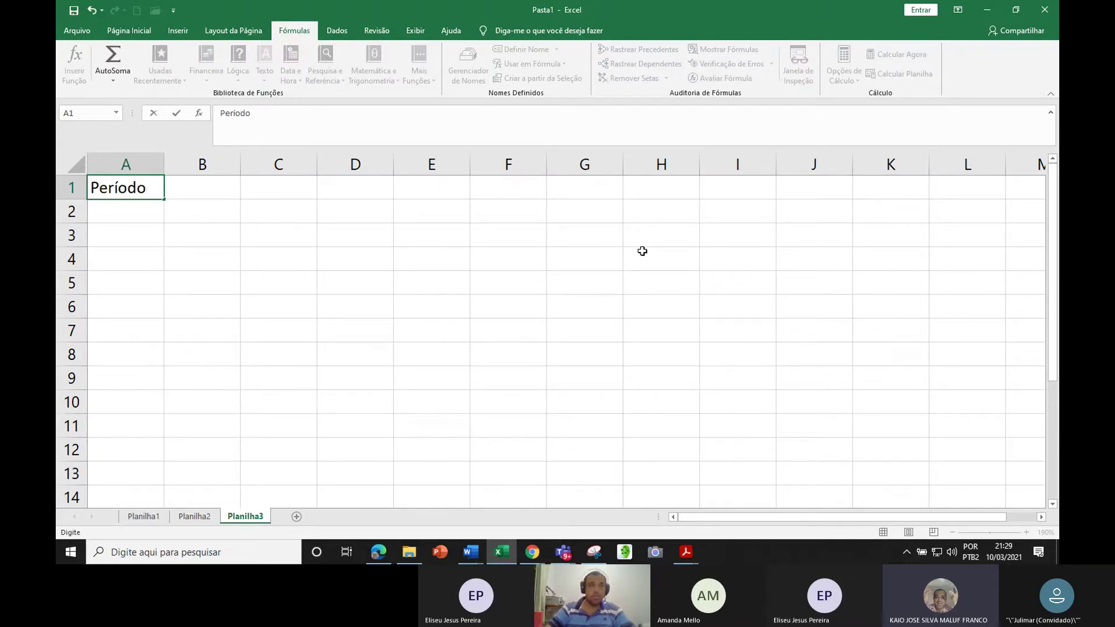
key(Tab)
text(Fluxo)
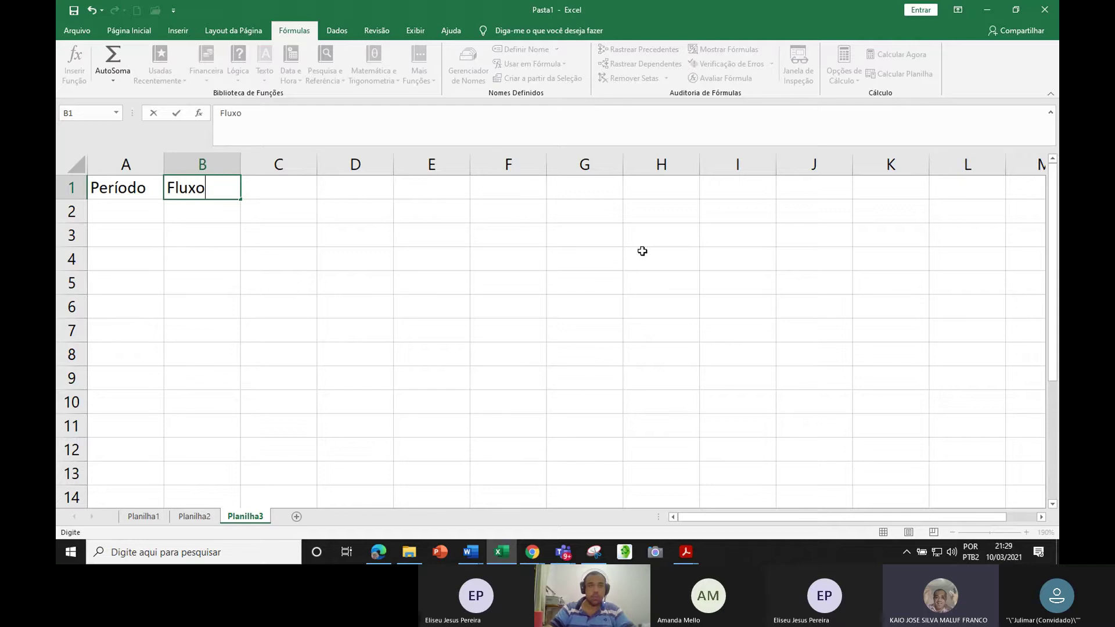
key(Return)
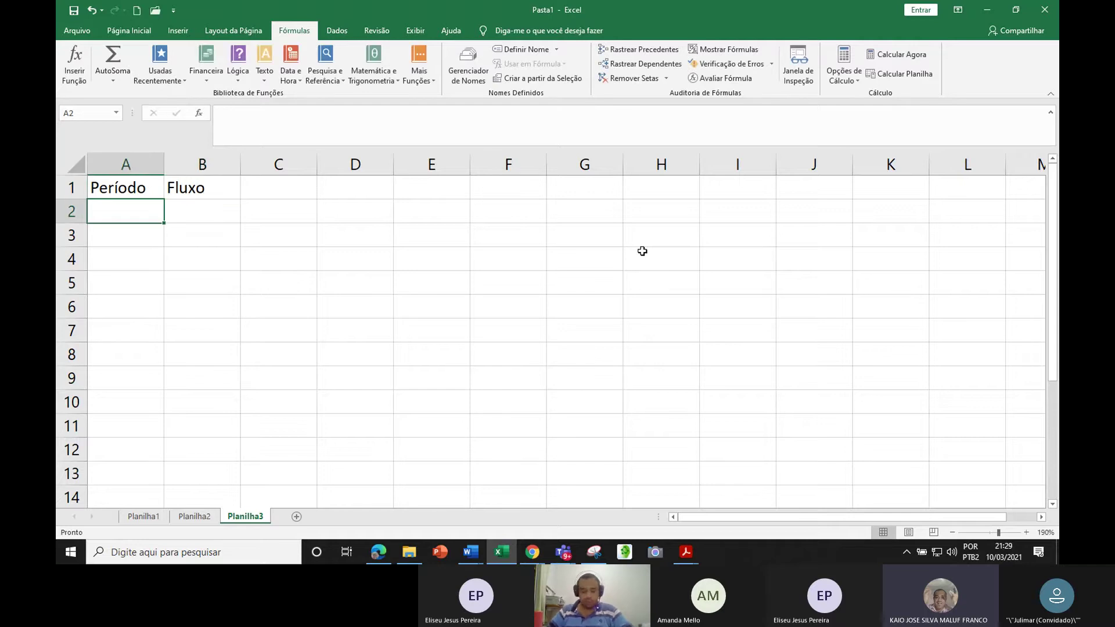
Check exercise 3 in the document and fill the Período column with 0 through 5 in A2:A7
key(alt+Tab)
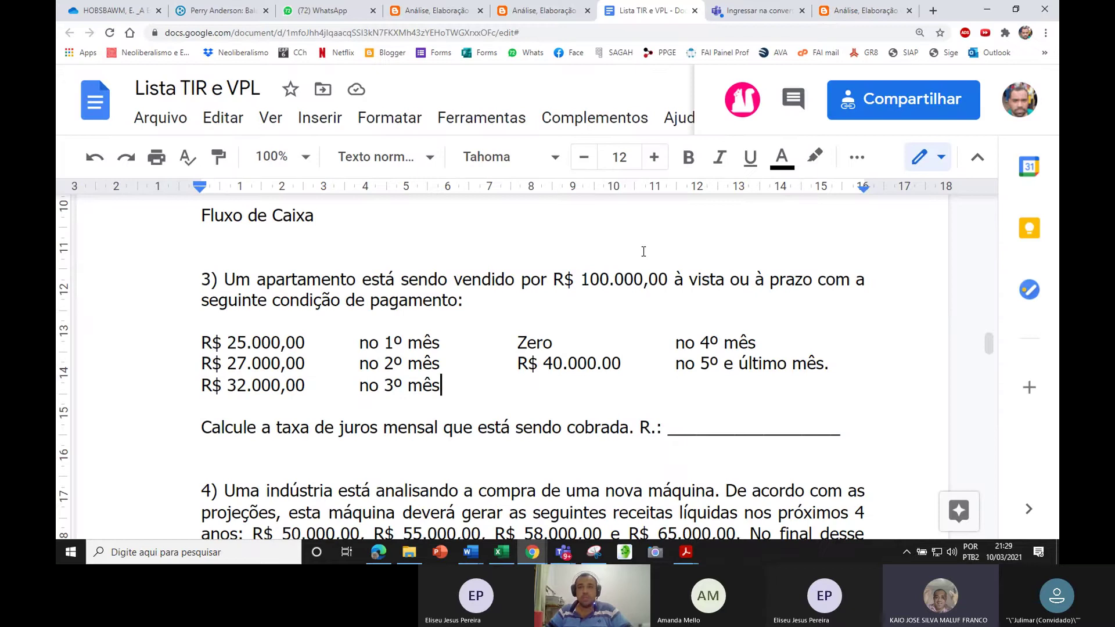
key(alt+Tab)
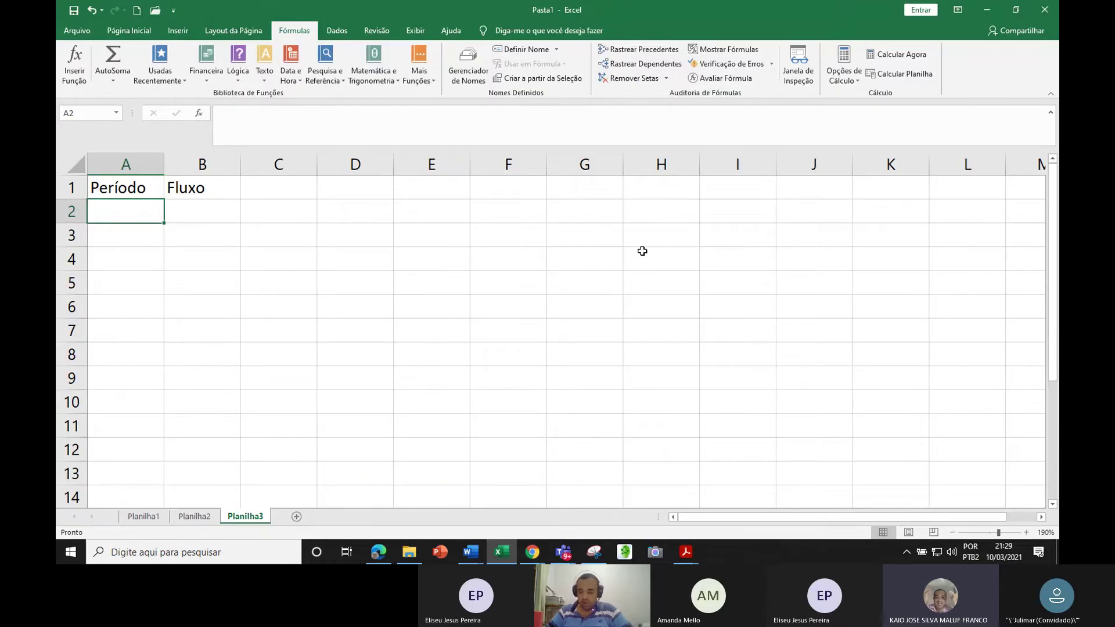
text(0)
key(Return)
text(1)
key(Return)
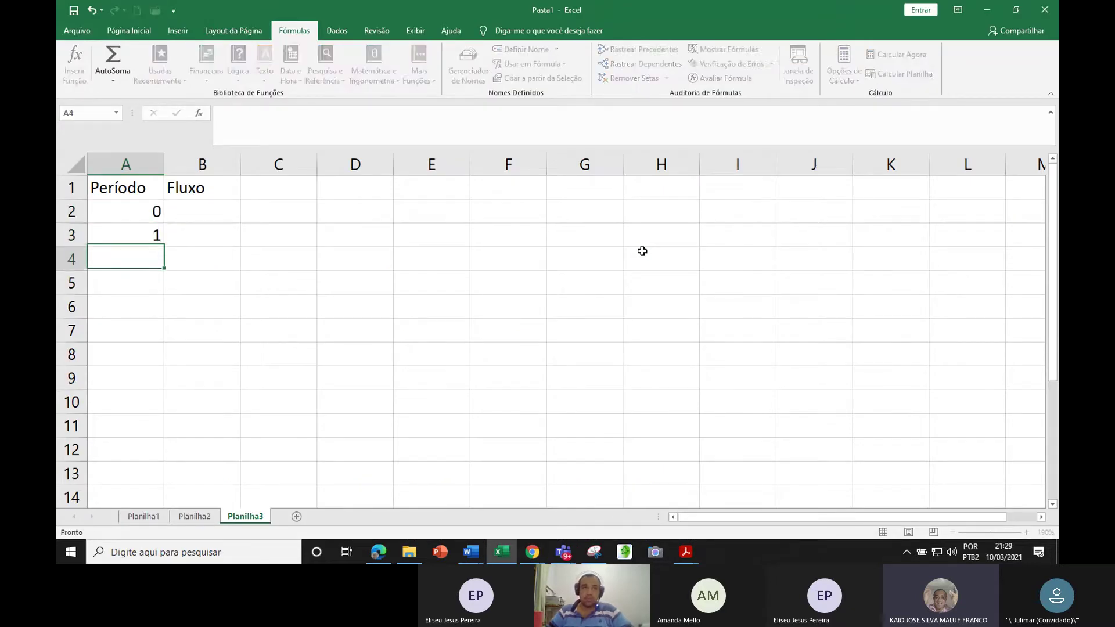
text(2)
key(Return)
text(3)
key(Return)
text(4)
key(Return)
text(5)
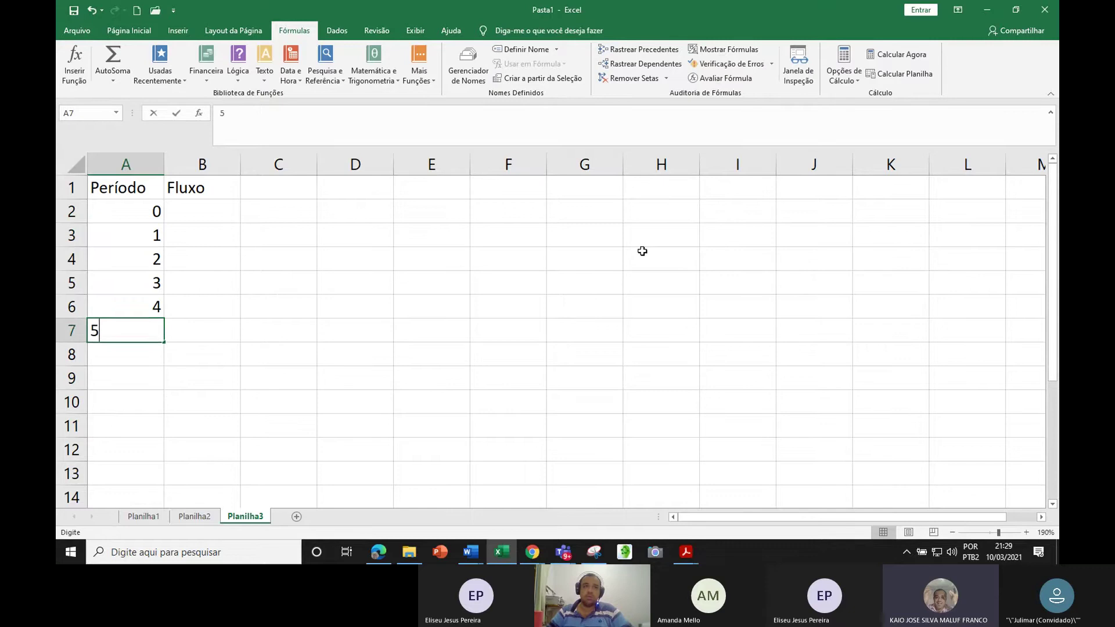
key(Return)
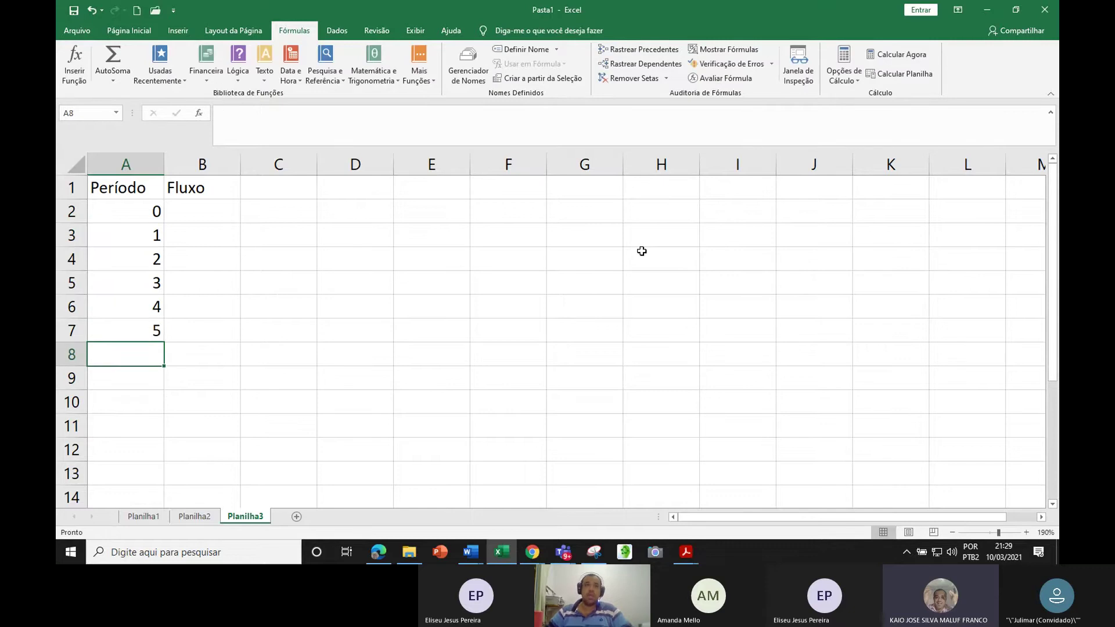
Enter the apartment's cash price from exercise 3 as a positive 100000 for period 0 in B2
click(188, 207)
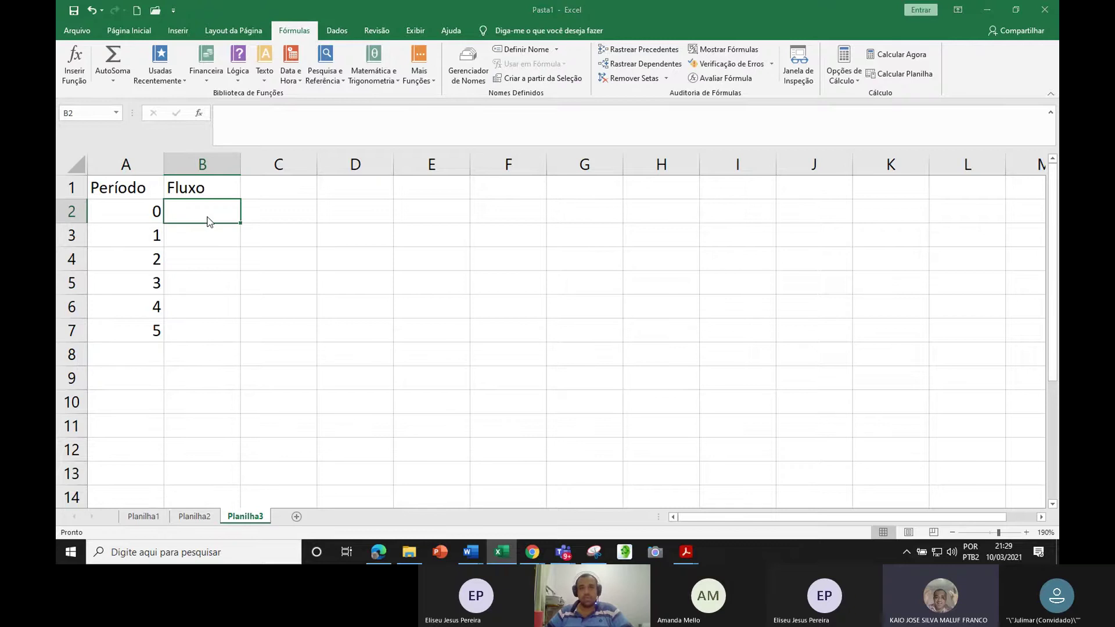
key(alt+Tab)
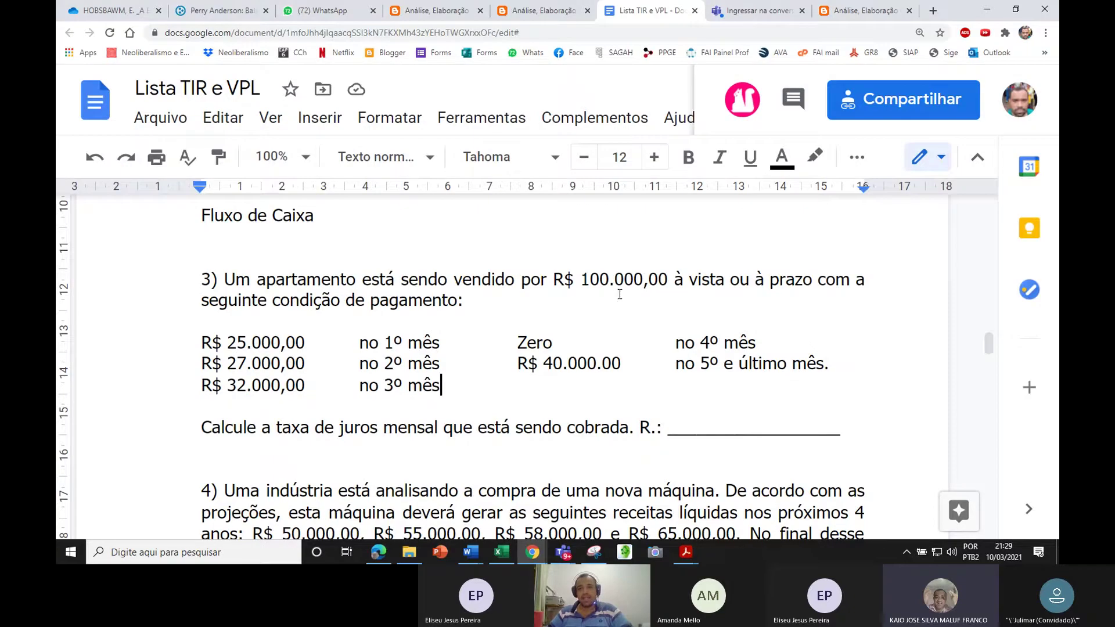
key(alt+Tab)
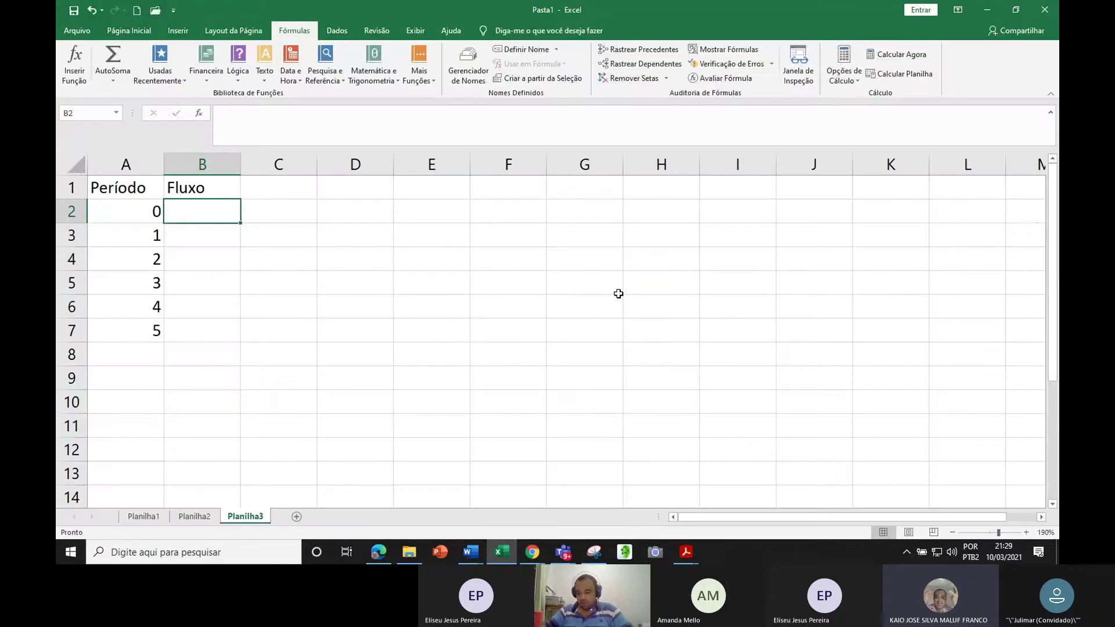
text(-100000)
key(alt+Tab)
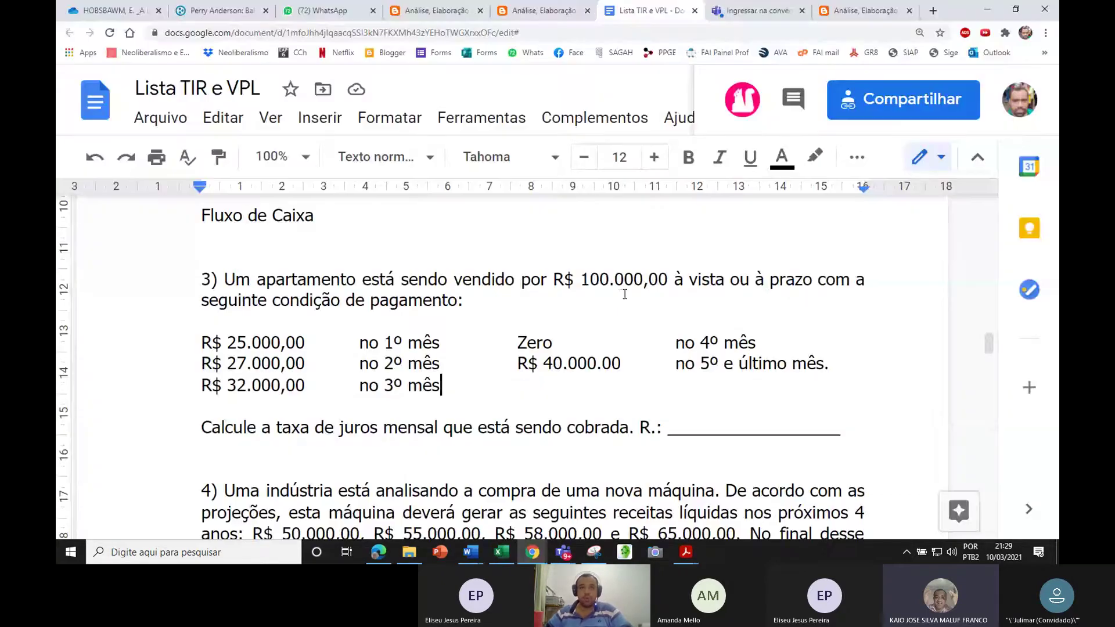
drag(275, 280, 358, 286)
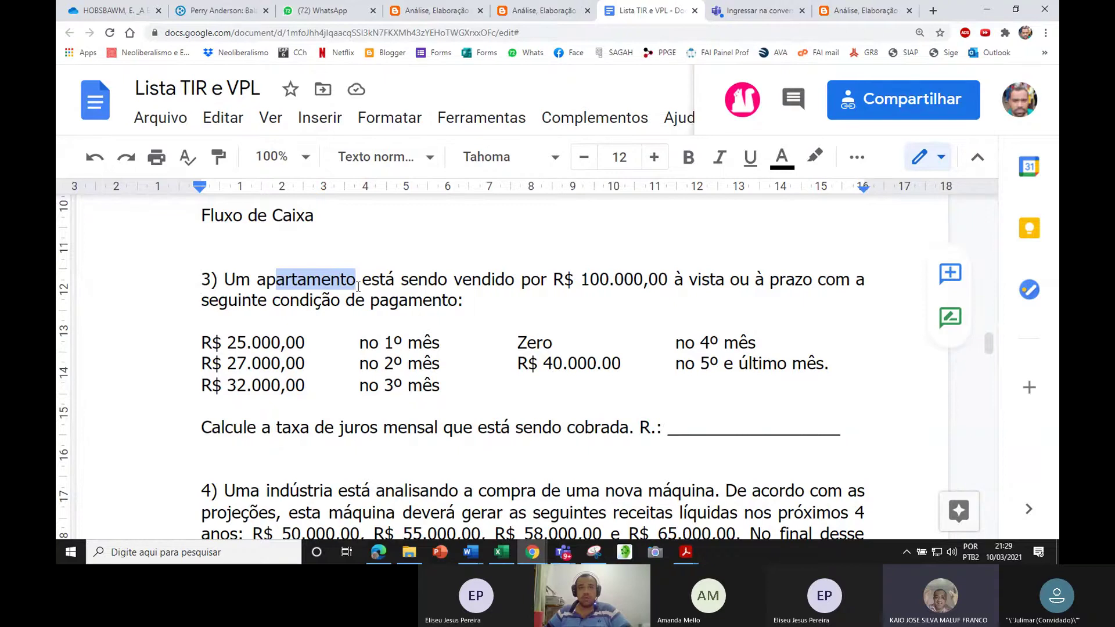
key(alt+Tab)
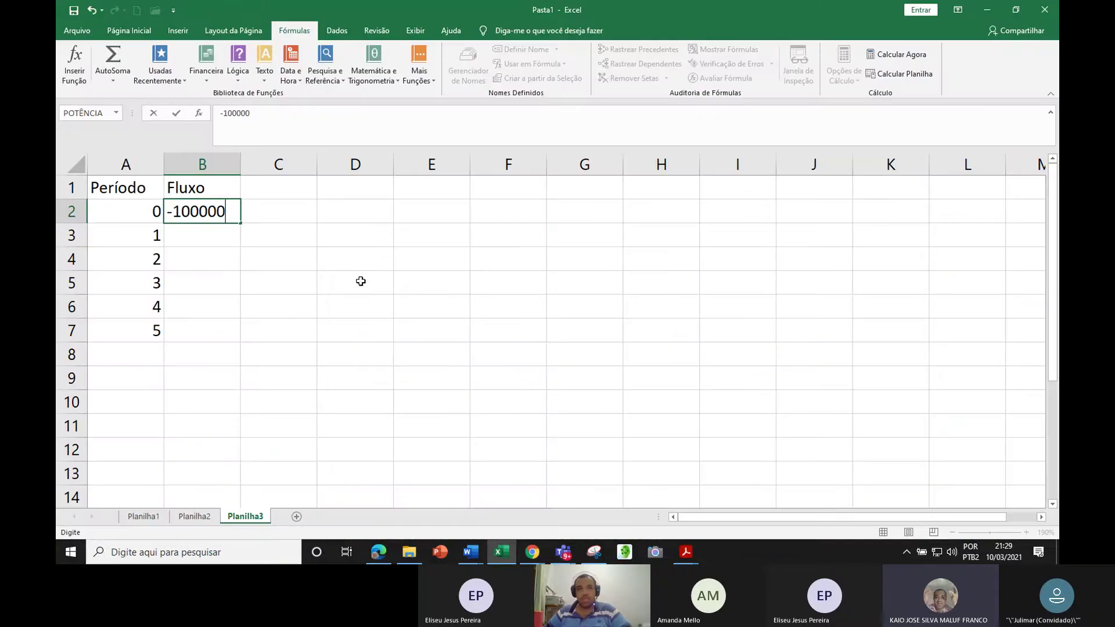
click(177, 210)
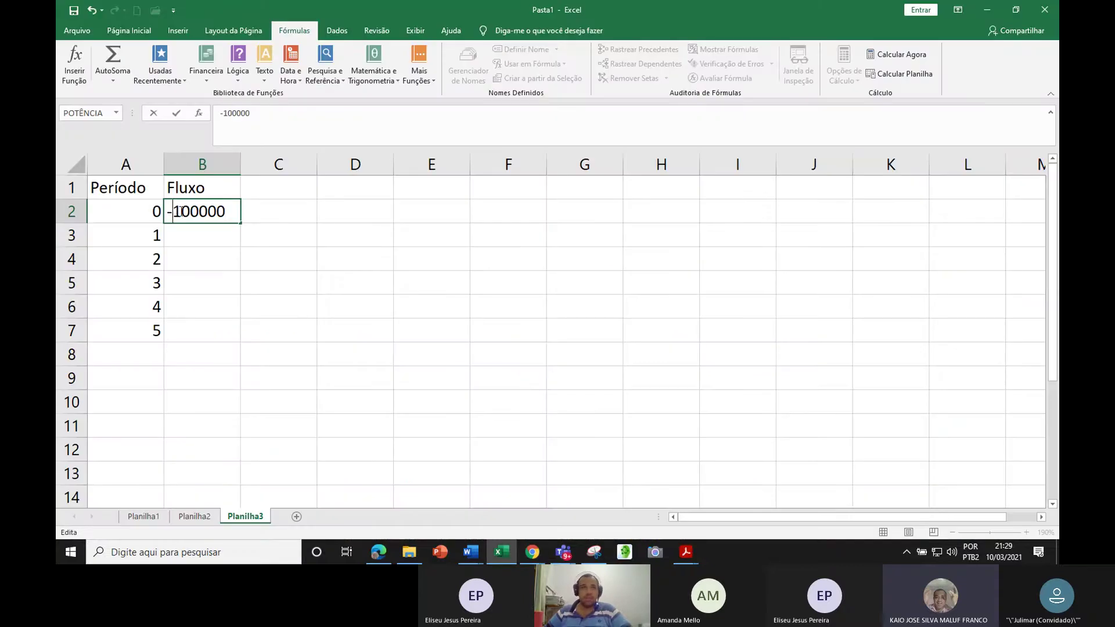
key(BackSpace)
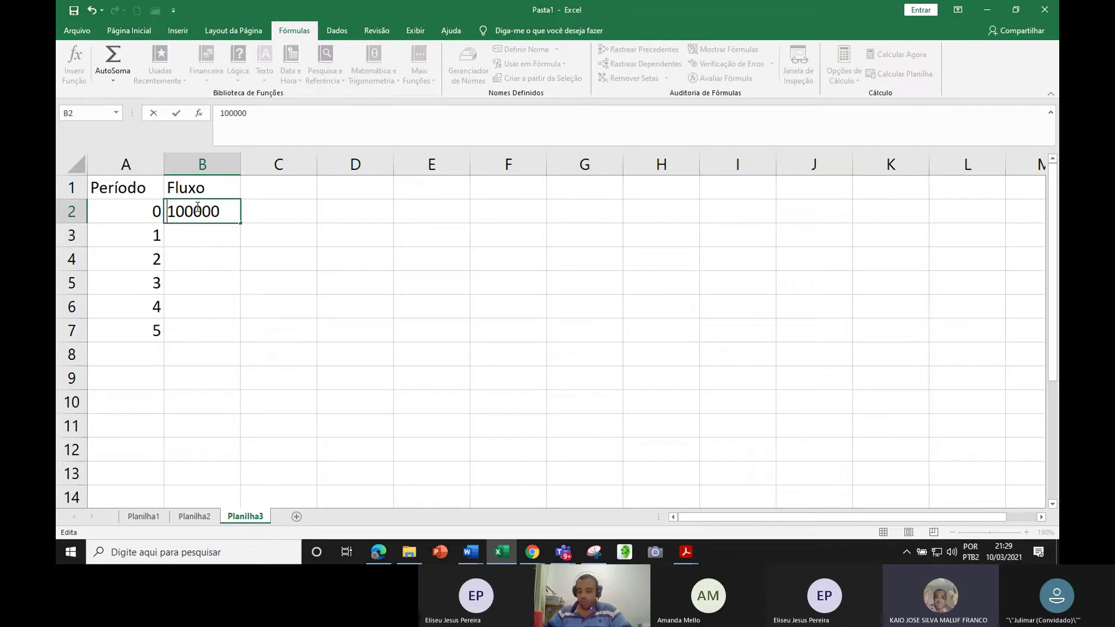
key(Right)
key(Right)
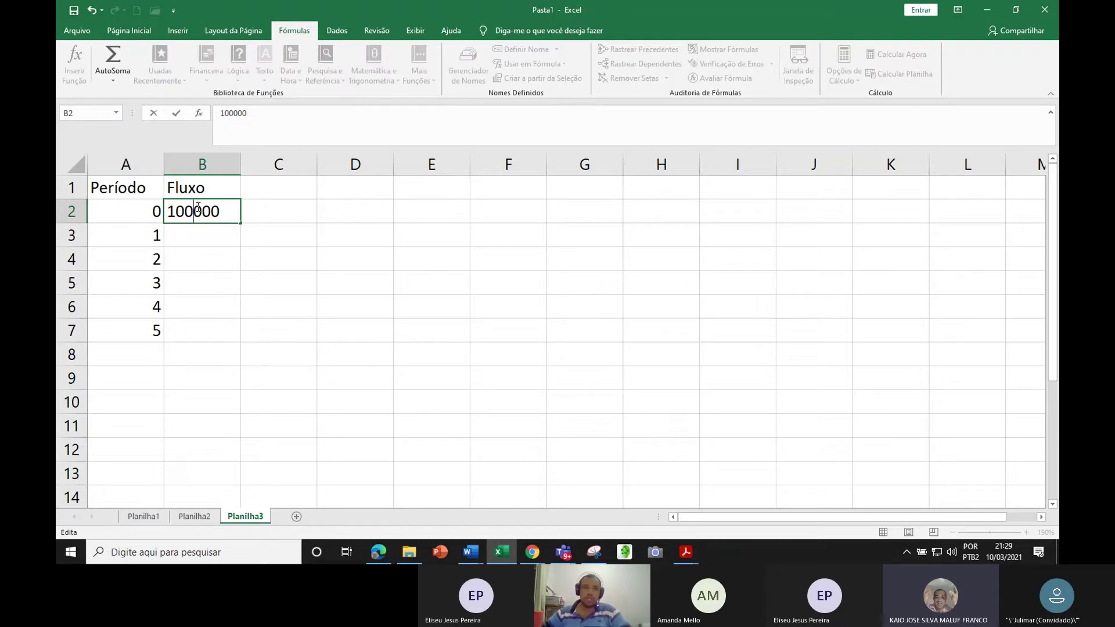
key(Return)
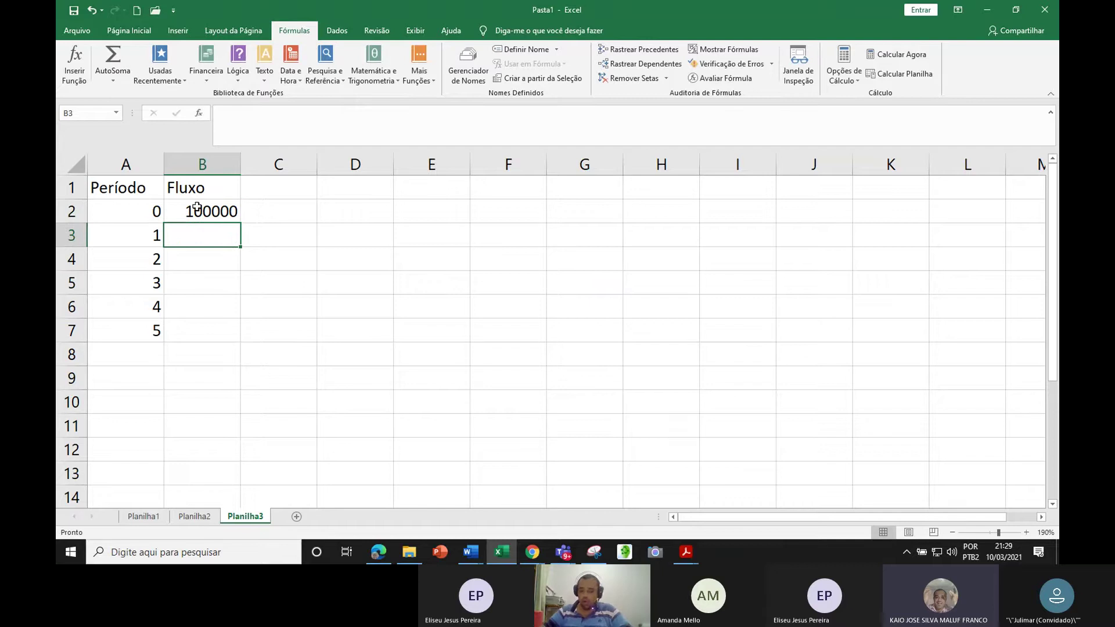
Enter the first month's installment from exercise 3 as -25000 for period 1 in B3
text(-)
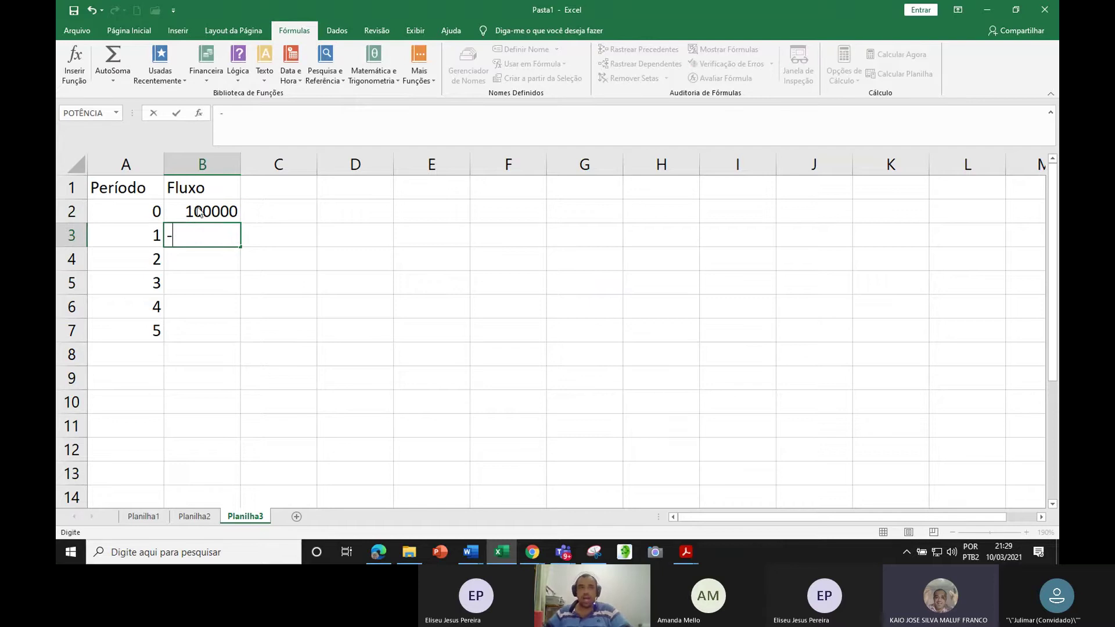
key(alt+Tab)
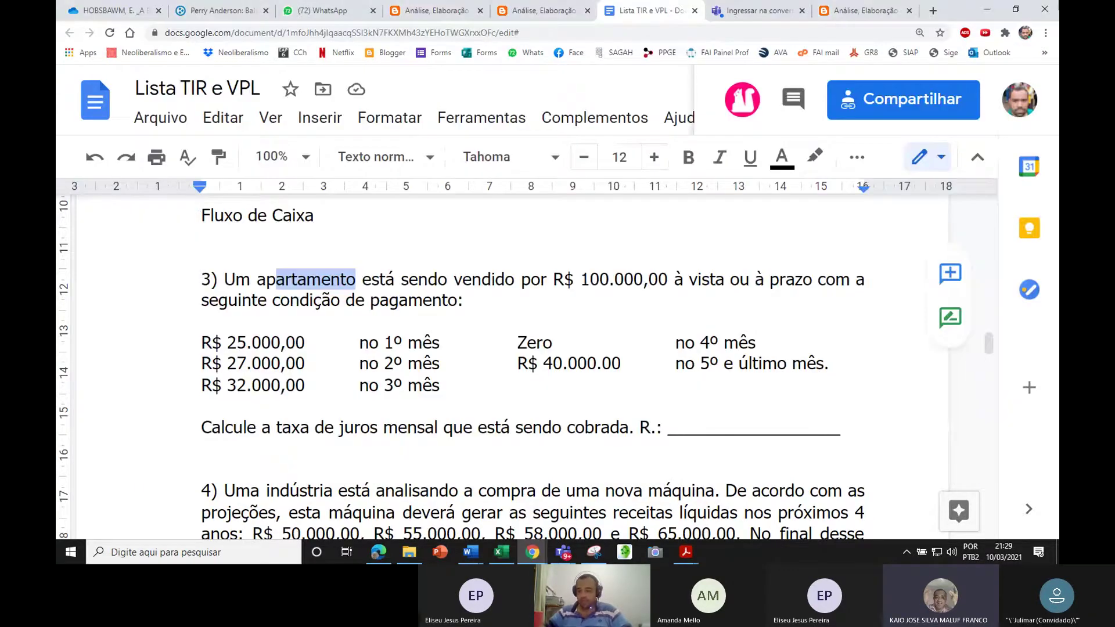
click(1044, 10)
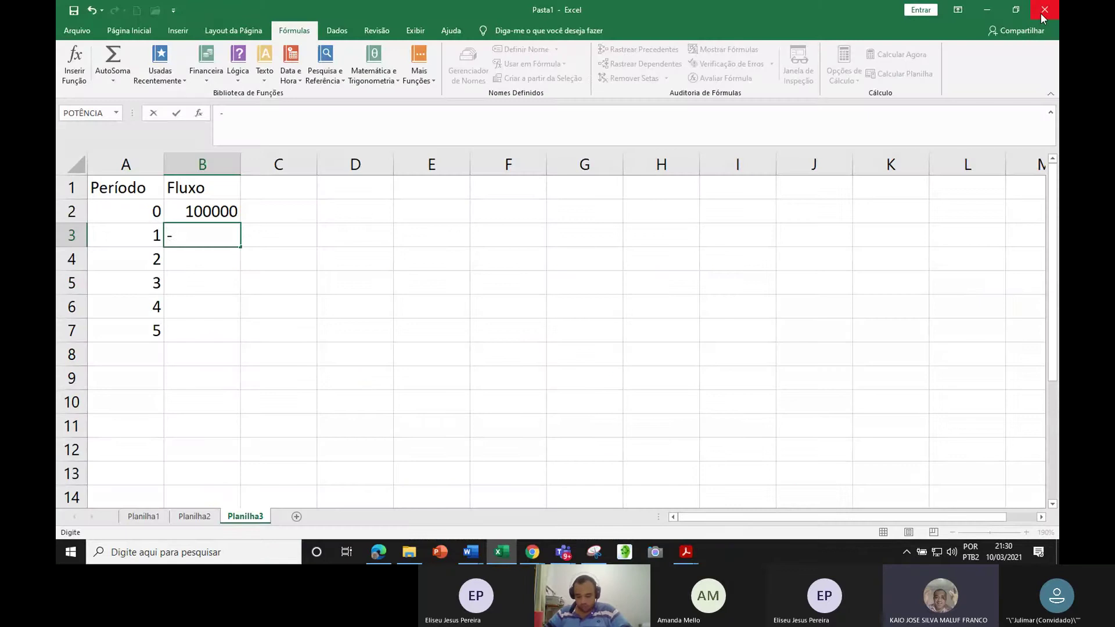
key(alt+Tab)
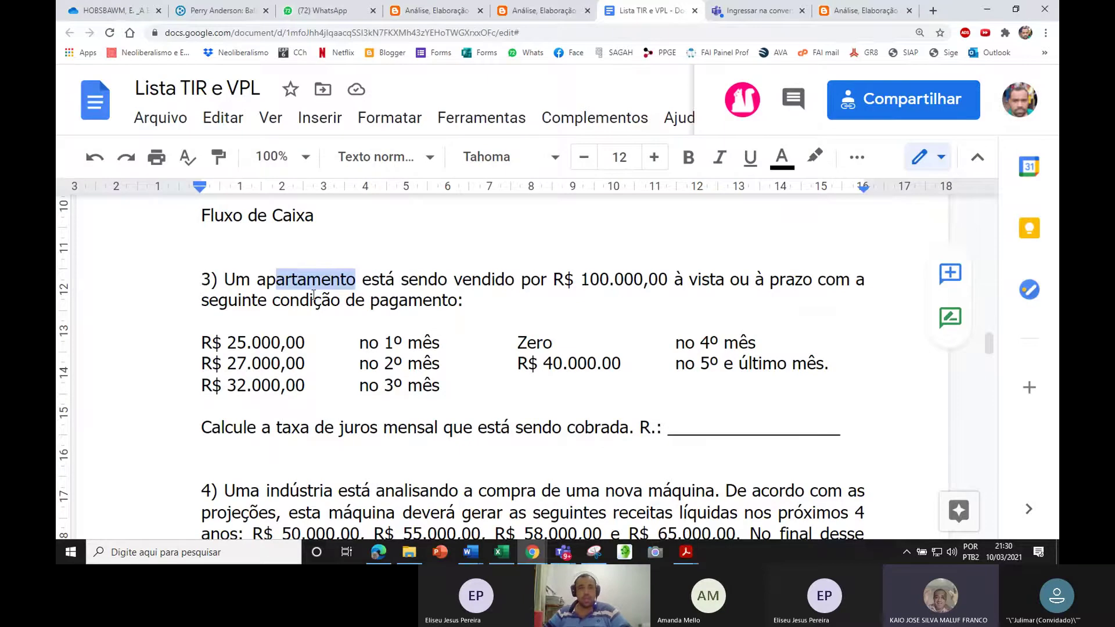
key(alt+Tab)
text(25.000)
key(Return)
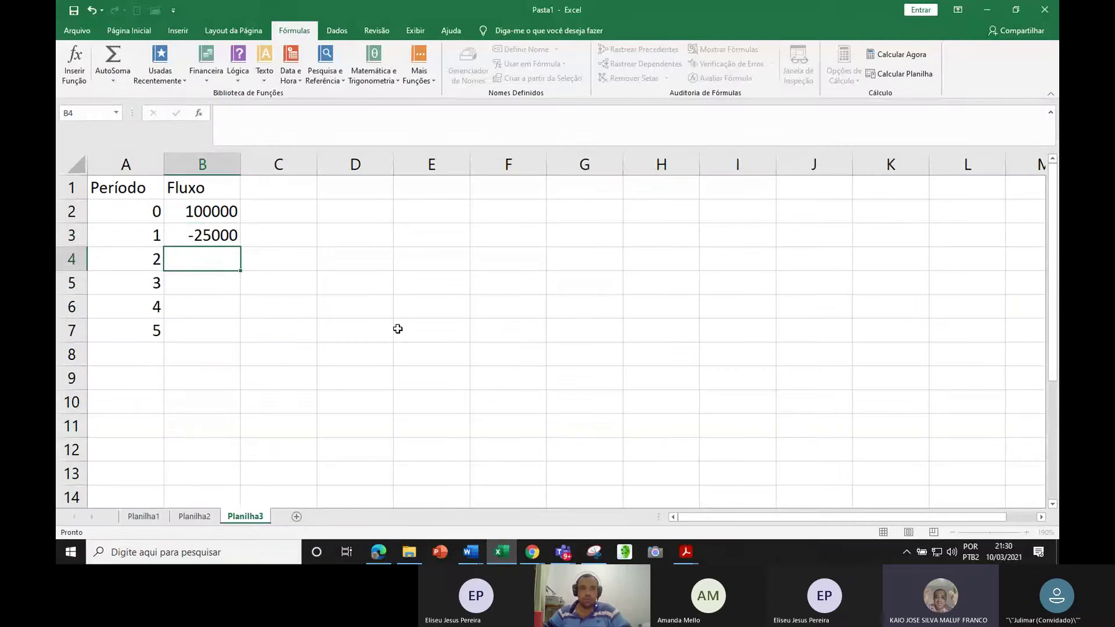
Enter the next two installments from exercise 3: 27000 for period 2 in B4 and -32000 for period 3 in B5
key(alt+Tab)
key(alt+Tab)
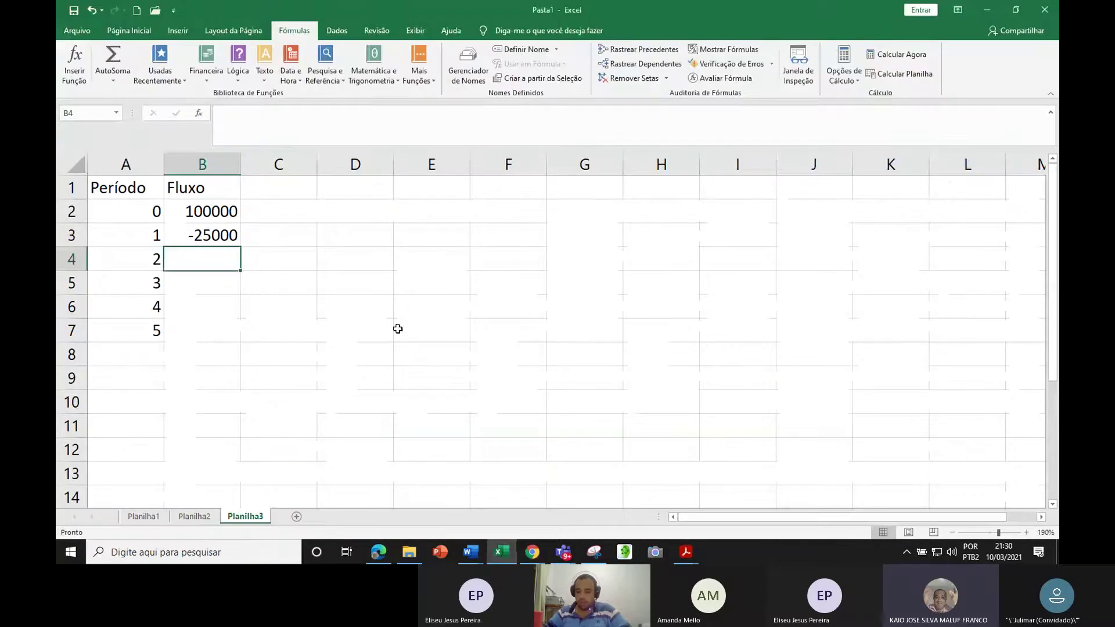
text(27000)
key(Return)
key(alt+Tab)
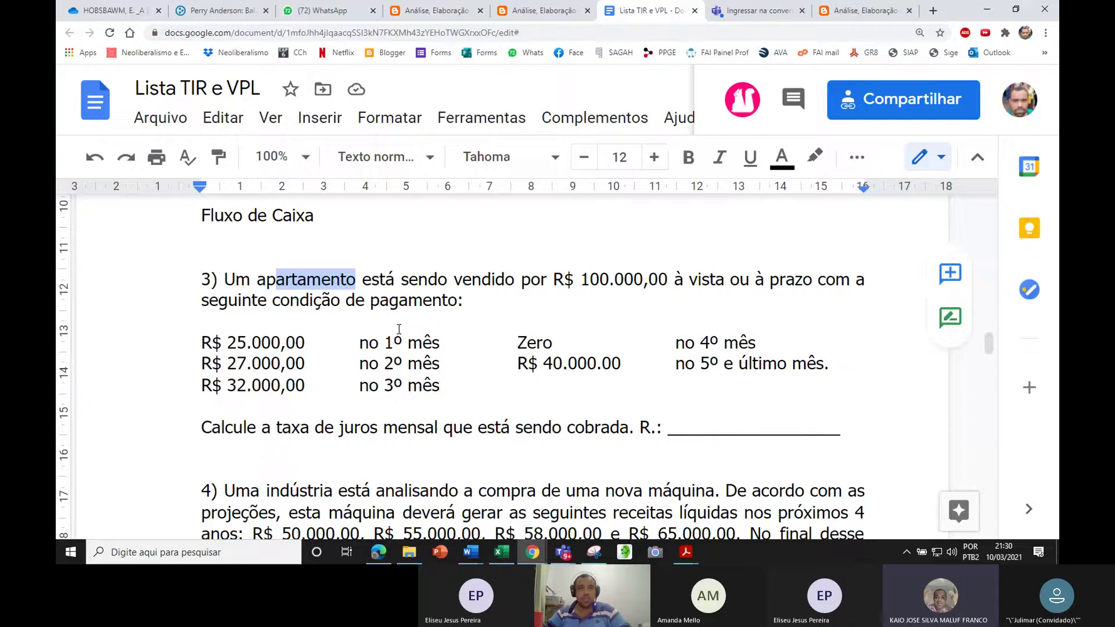
key(alt+Tab)
text(-32000)
Correct the period 2 installment in B4 to -27000
key(Up)
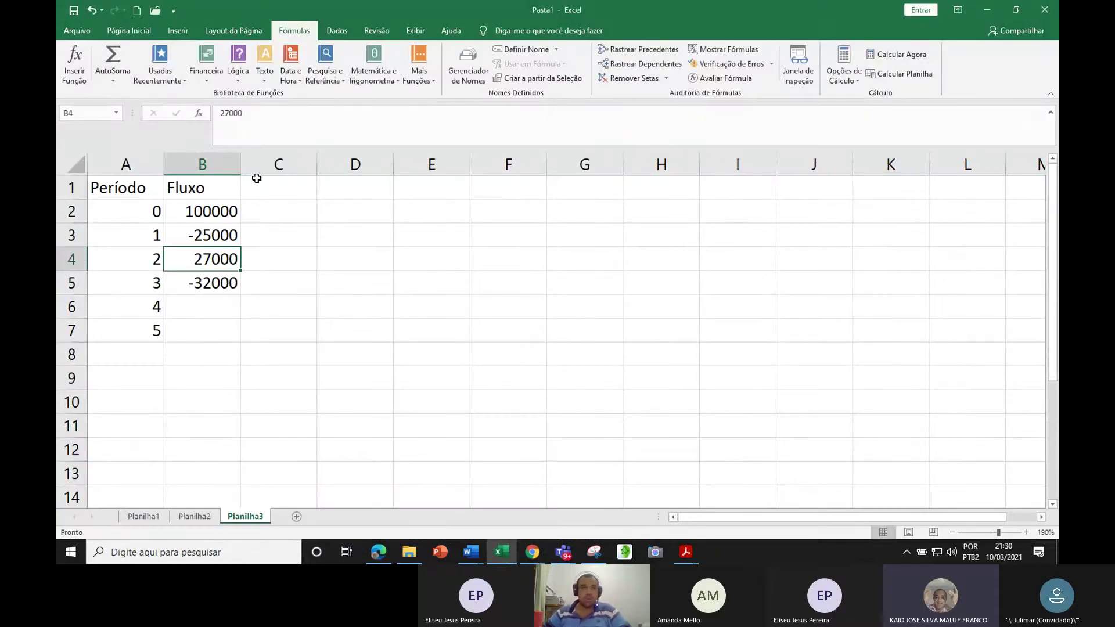
click(226, 125)
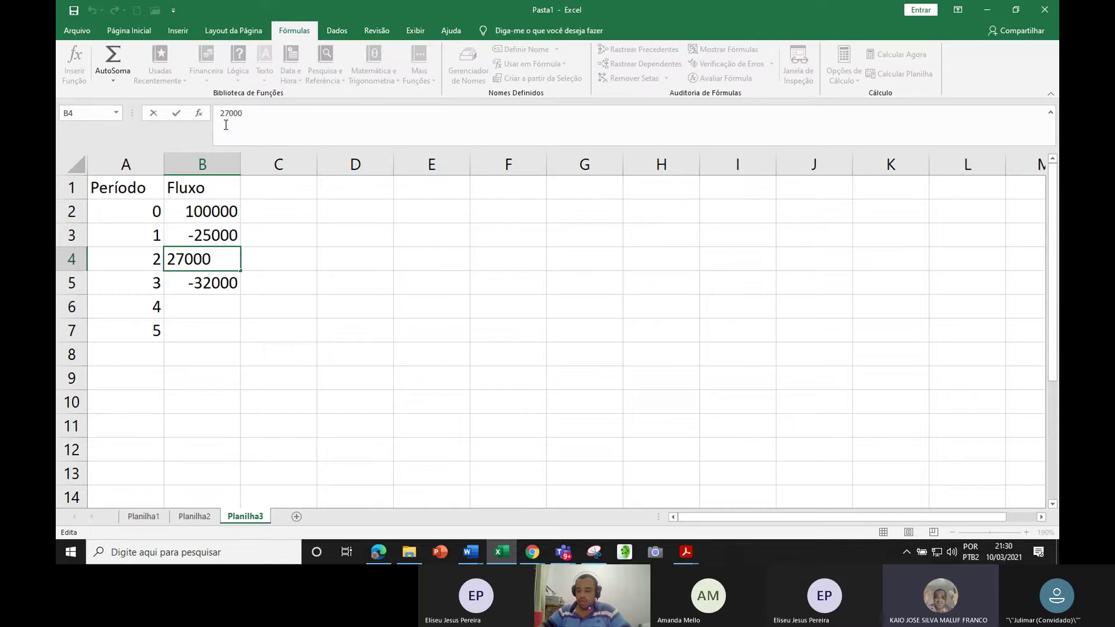
text(-)
key(Return)
key(Down)
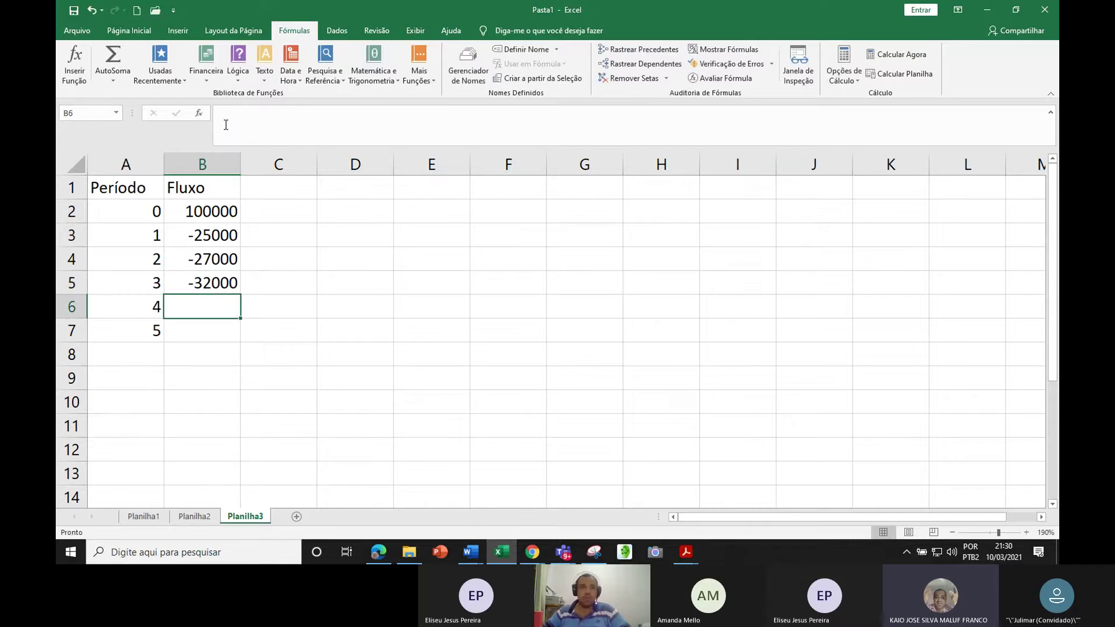
Enter the last two payments from exercise 3: 0 for period 4 in B6 and -40000 for period 5 in B7
key(alt+Tab)
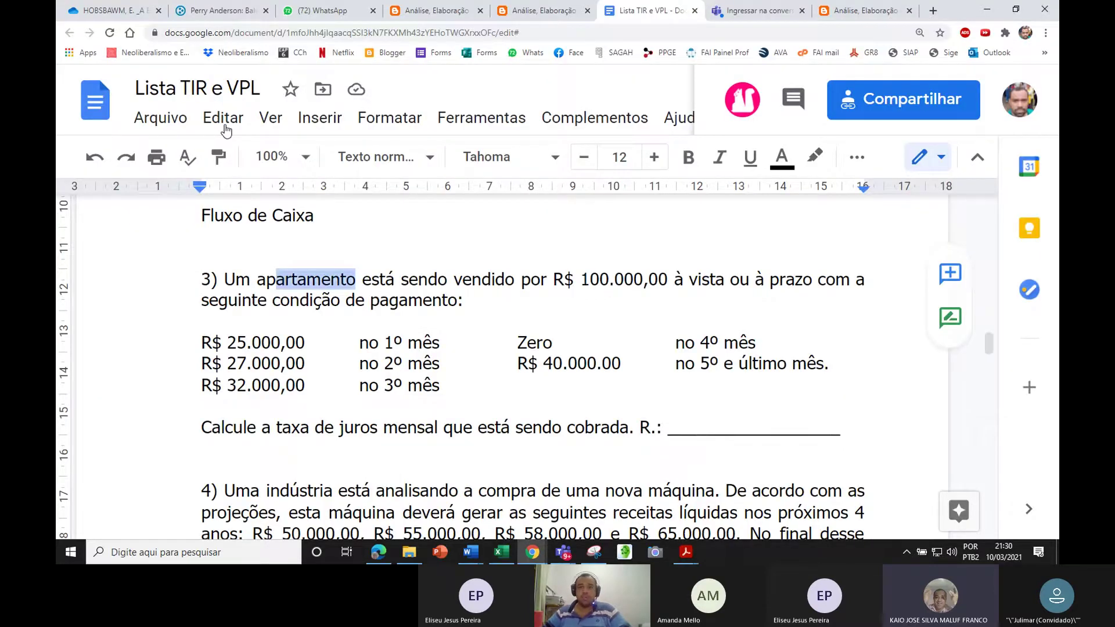
key(alt+Tab)
text(0)
key(Return)
key(alt+Tab)
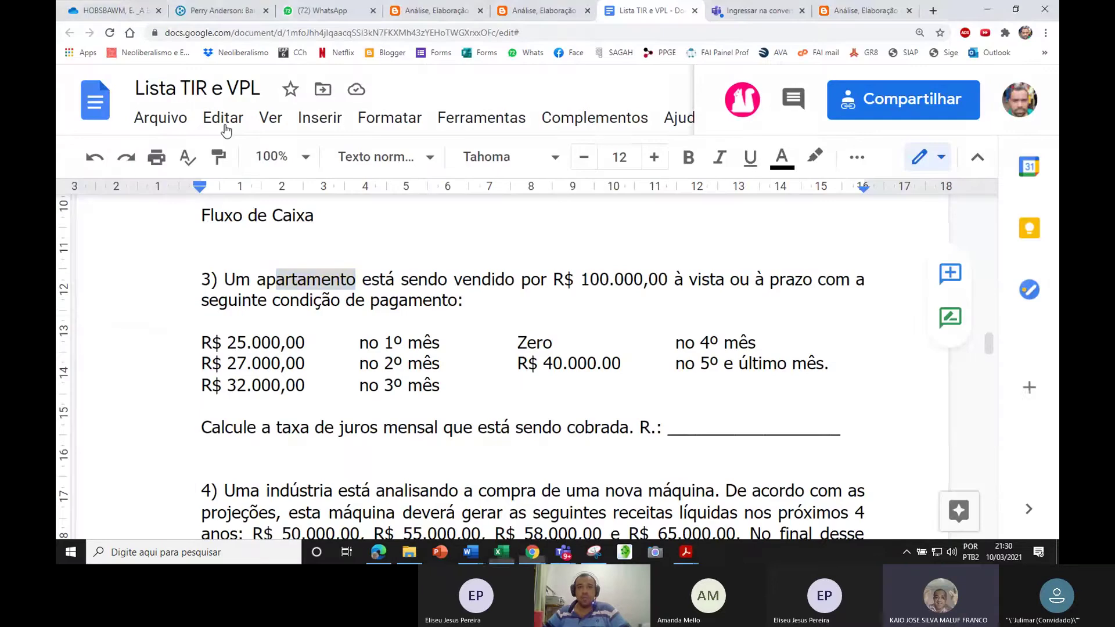
key(alt+Tab)
text(4)
key(BackSpace)
text(-40000)
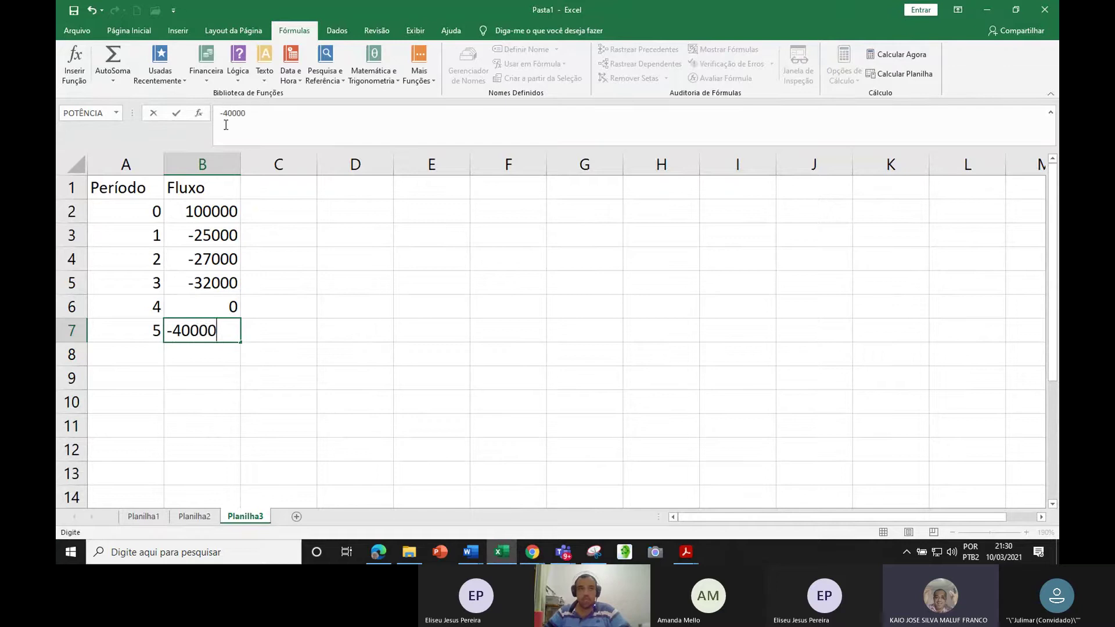
key(Return)
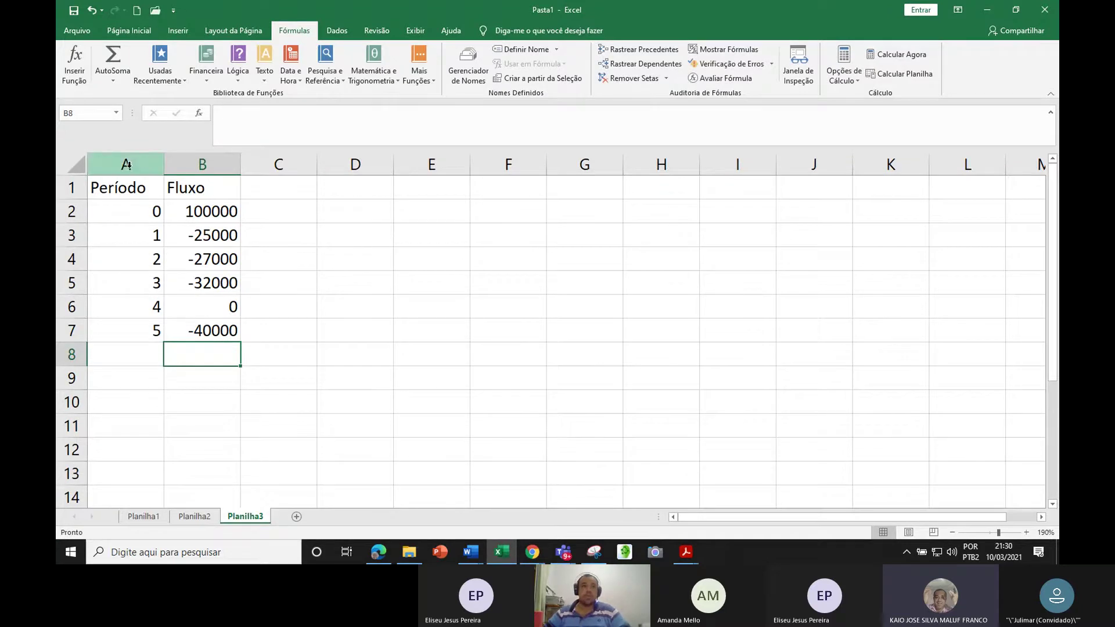
Apply the R$ accounting number format to the Fluxo column and center the contents of columns A and B
click(200, 164)
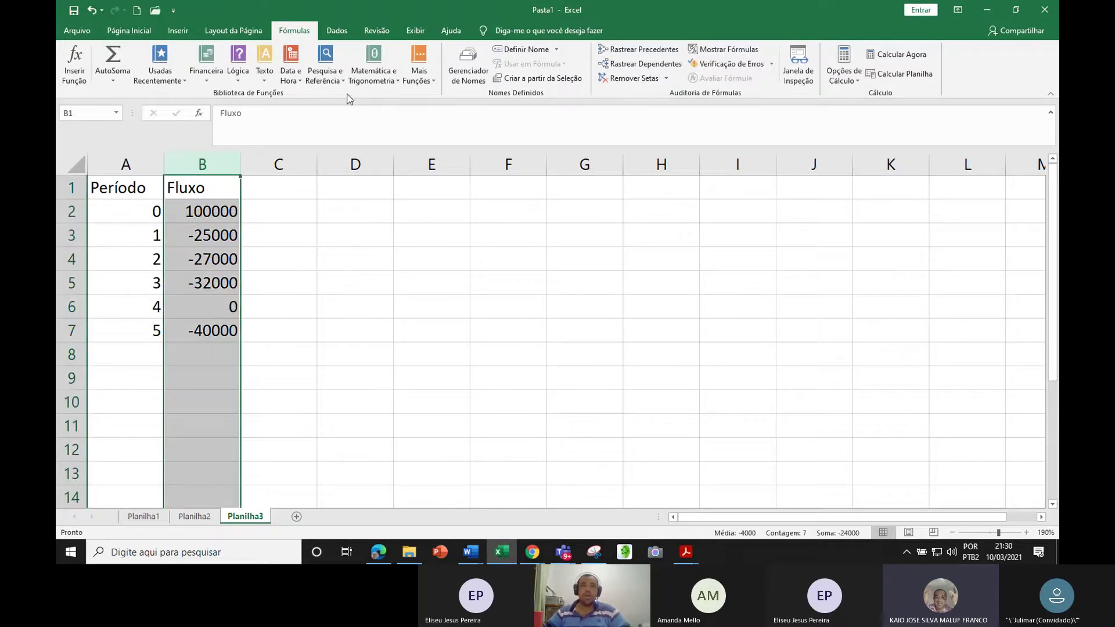
click(130, 30)
click(544, 74)
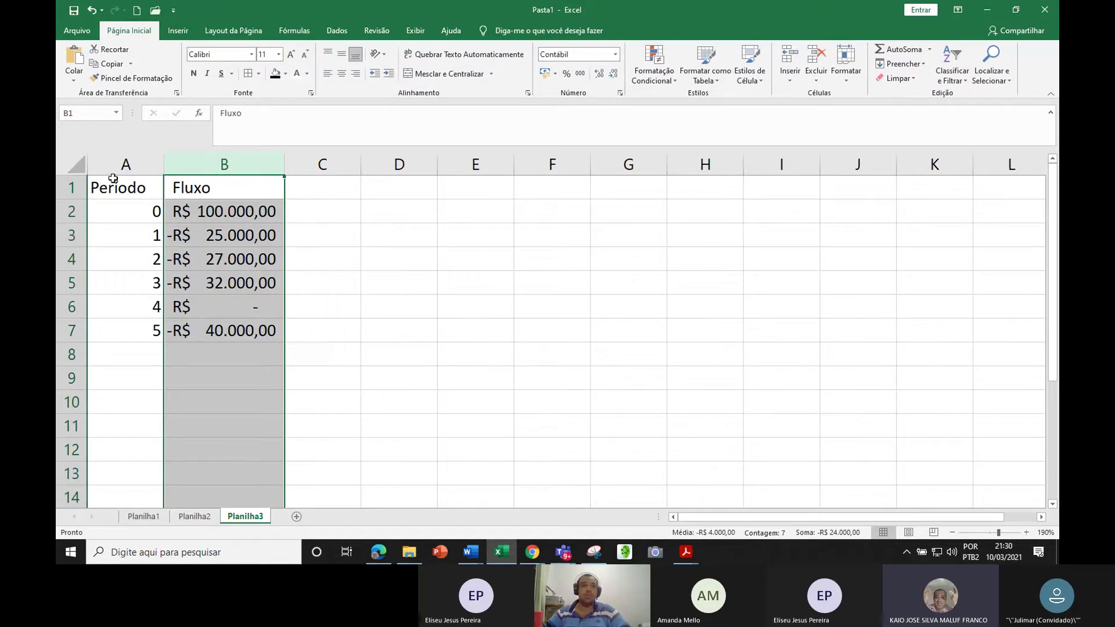
drag(111, 168, 186, 168)
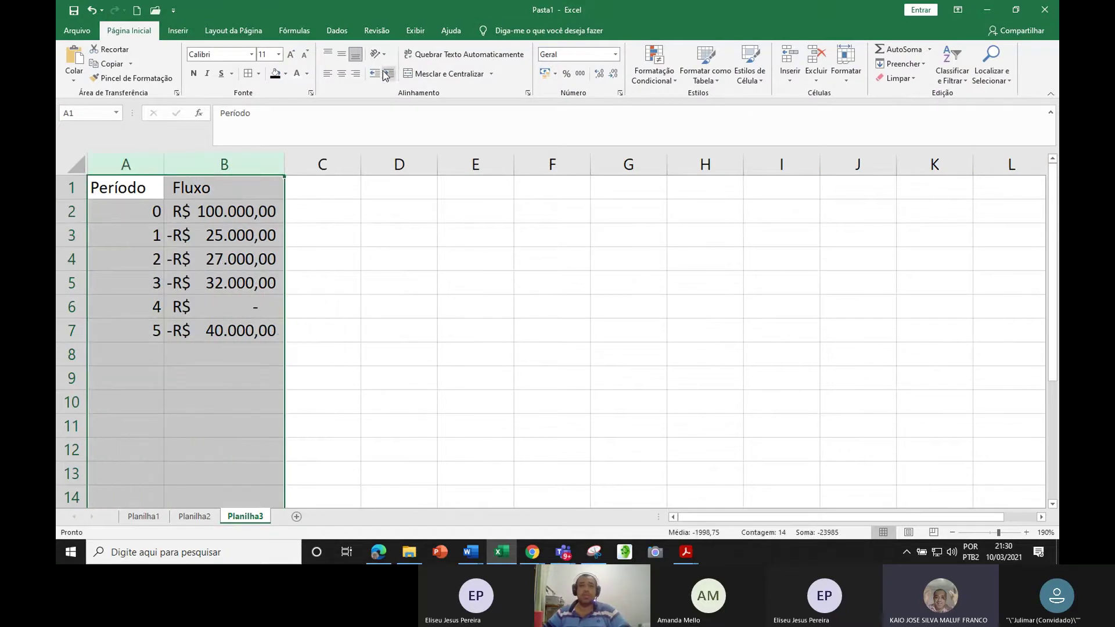
click(342, 74)
click(251, 332)
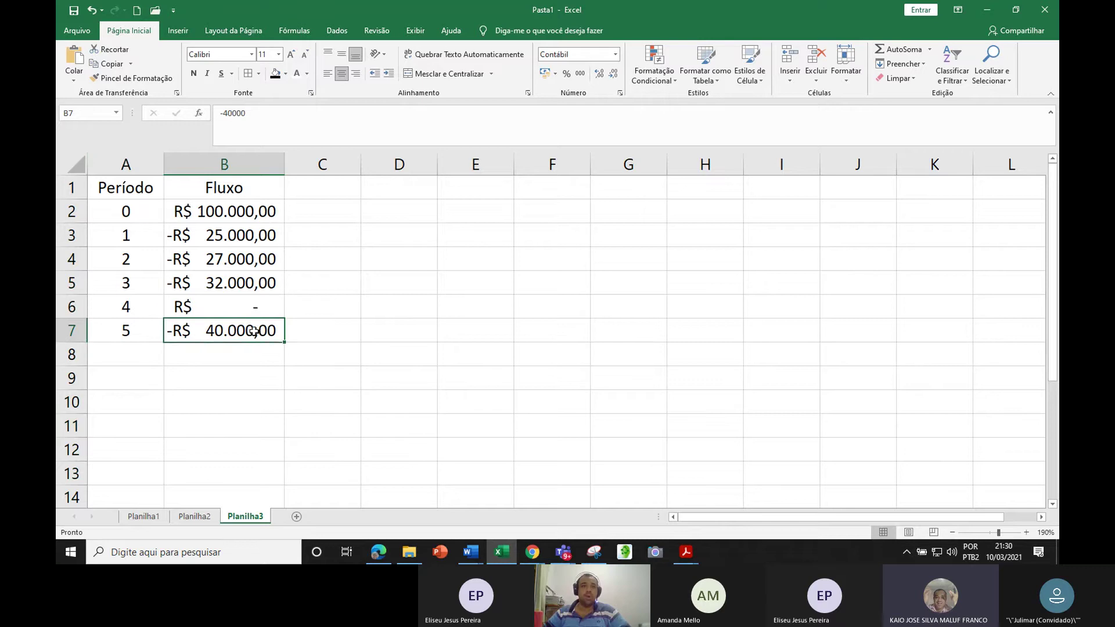
Total the installments in B8 with a sum of B3:B7
click(238, 352)
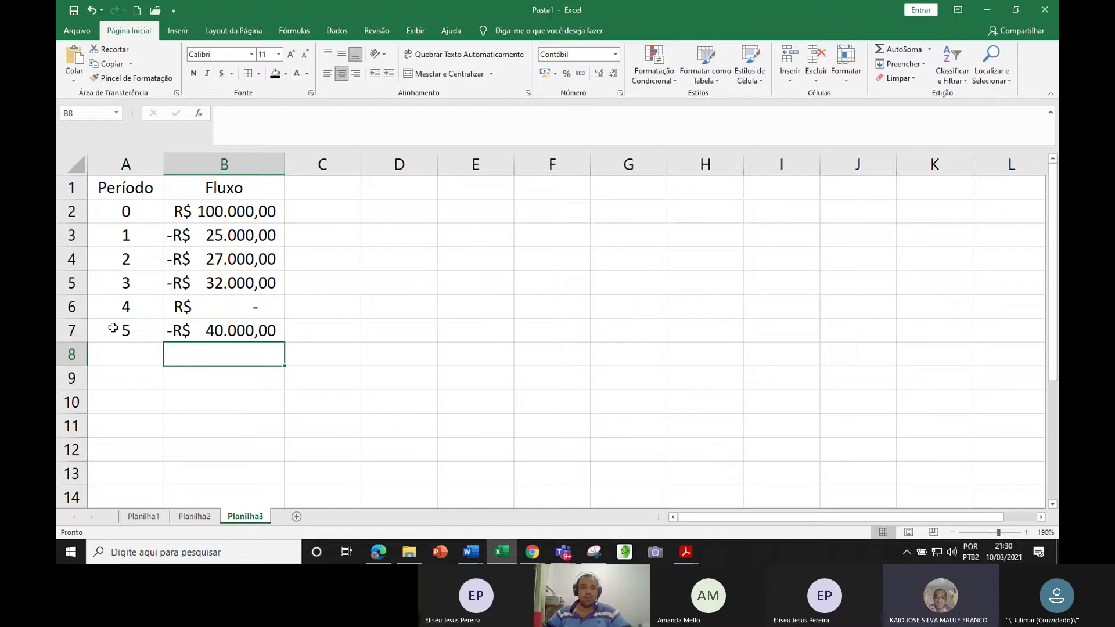
click(895, 49)
click(220, 232)
drag(219, 232, 231, 326)
key(Return)
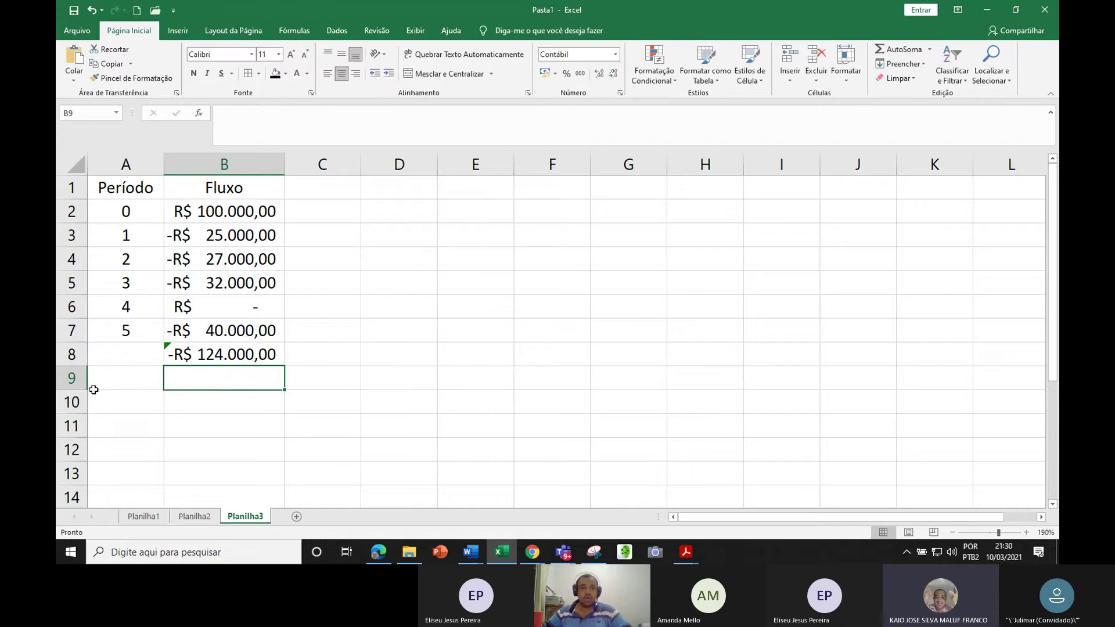
click(218, 350)
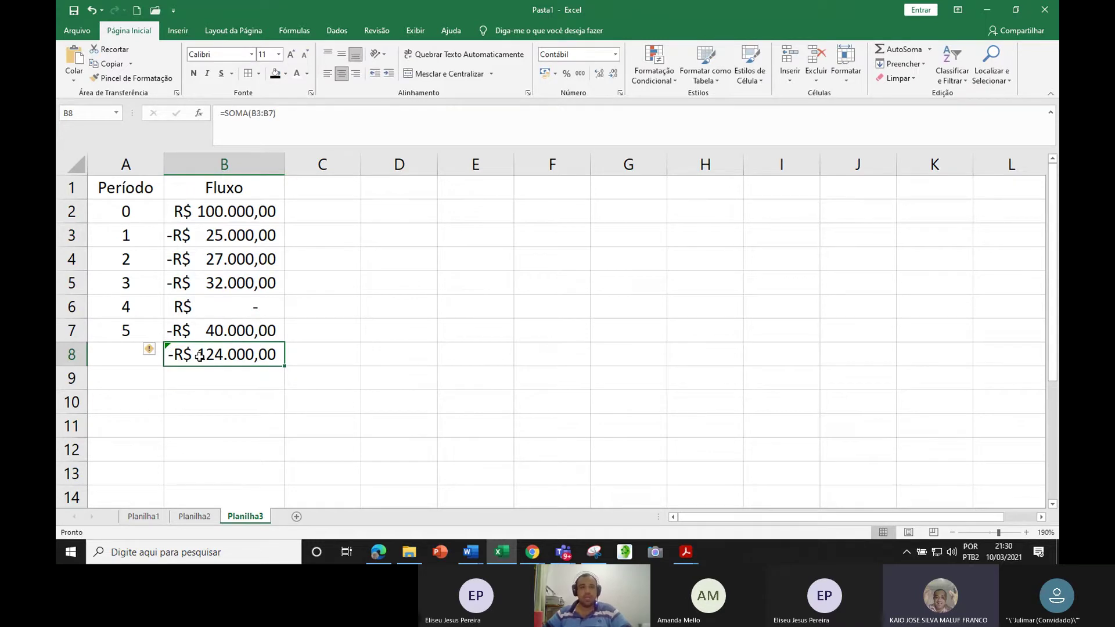
click(185, 379)
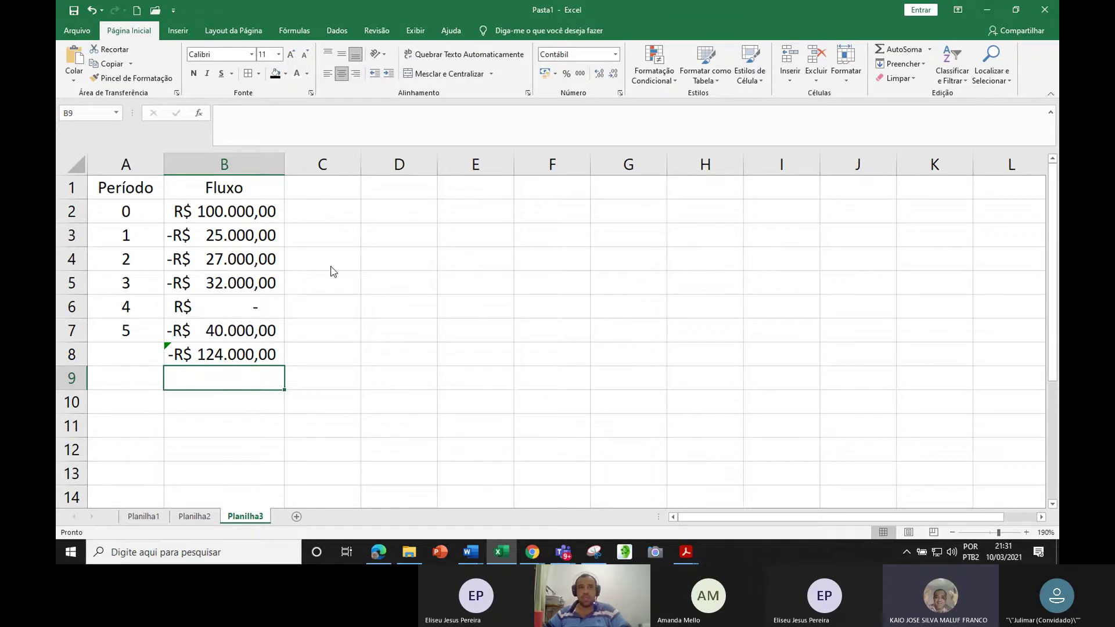
Reread exercise 3's monthly interest rate question and compare the cash price in B2 with the installments in B3:B7 and their total
click(532, 551)
drag(271, 429, 526, 427)
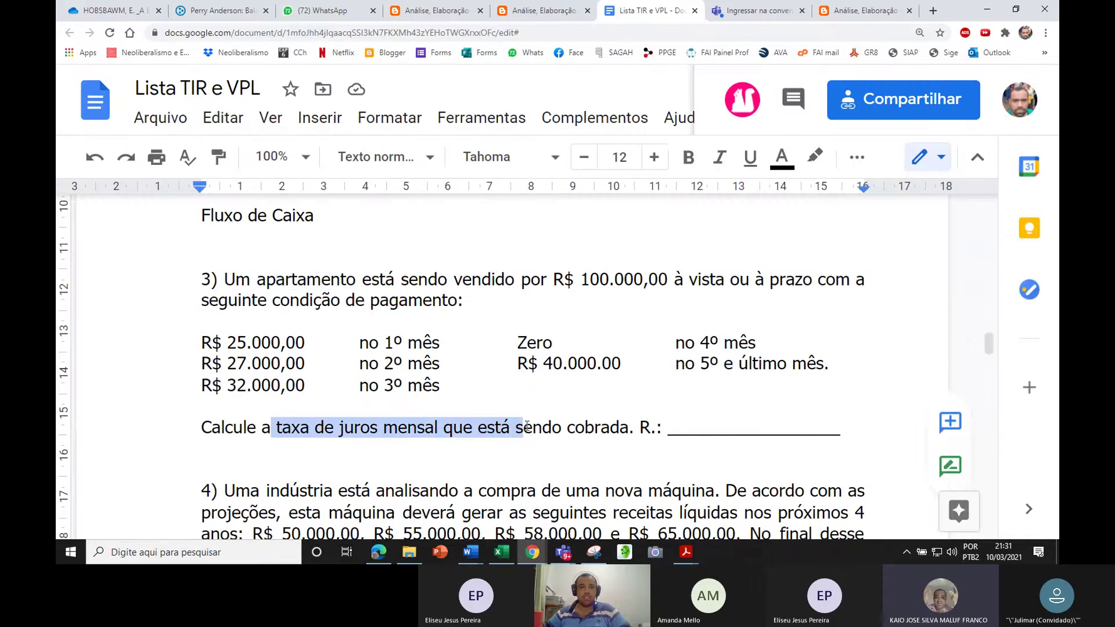
key(alt+Tab)
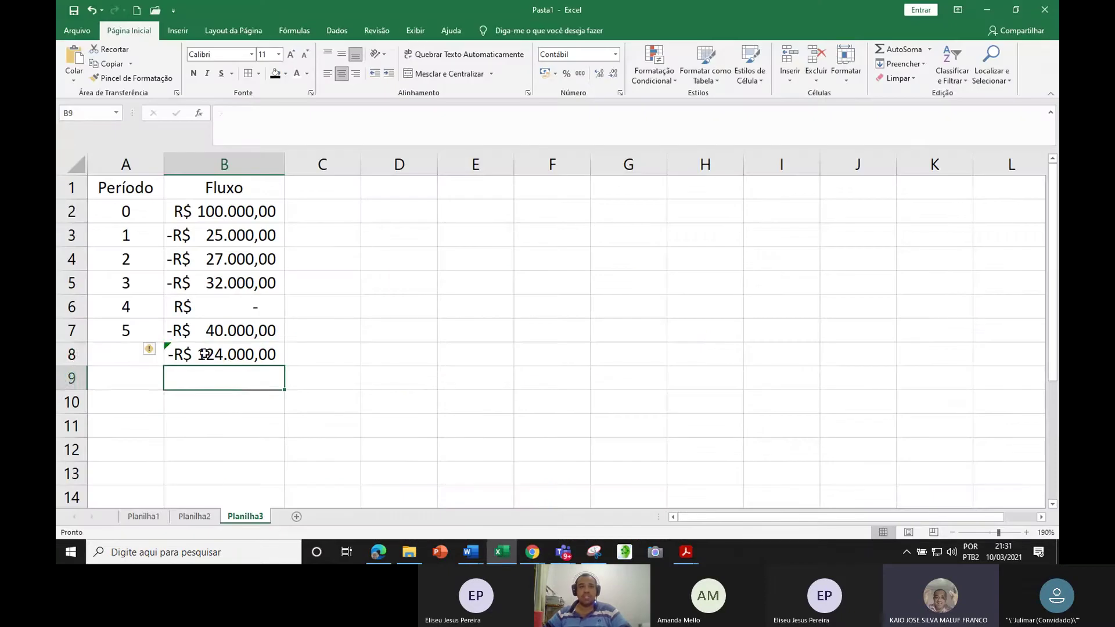
key(Up)
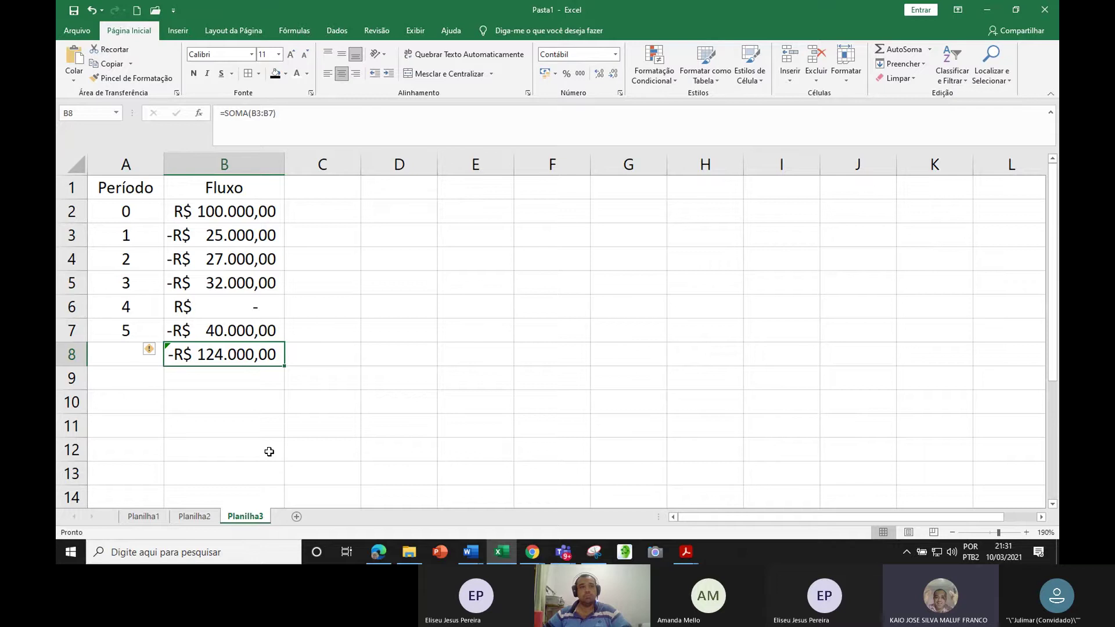
click(212, 380)
click(213, 210)
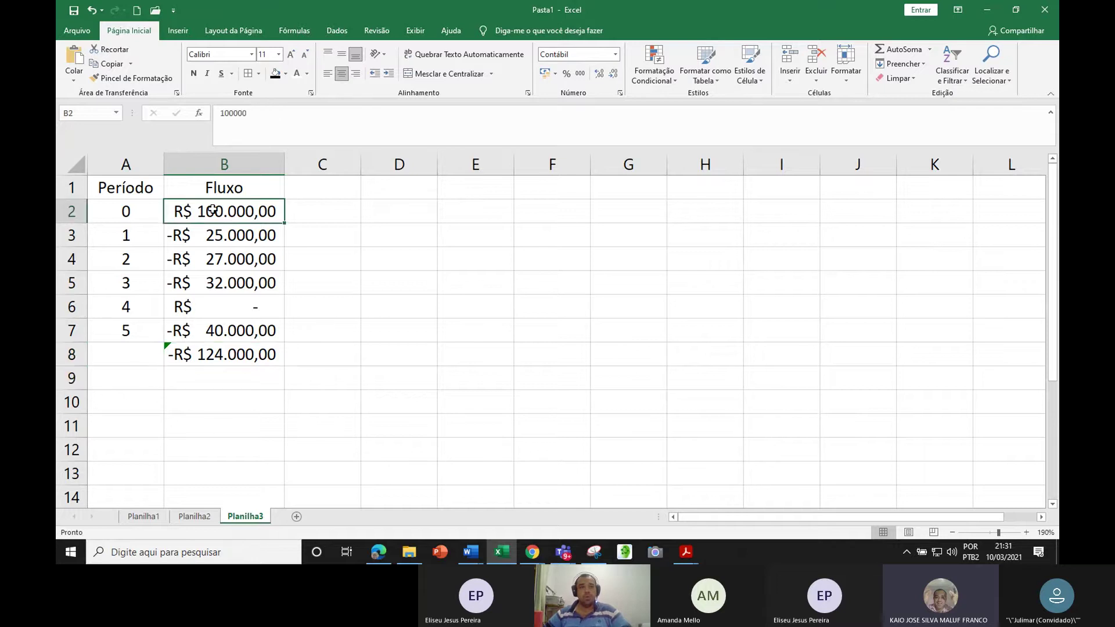
drag(224, 236, 222, 329)
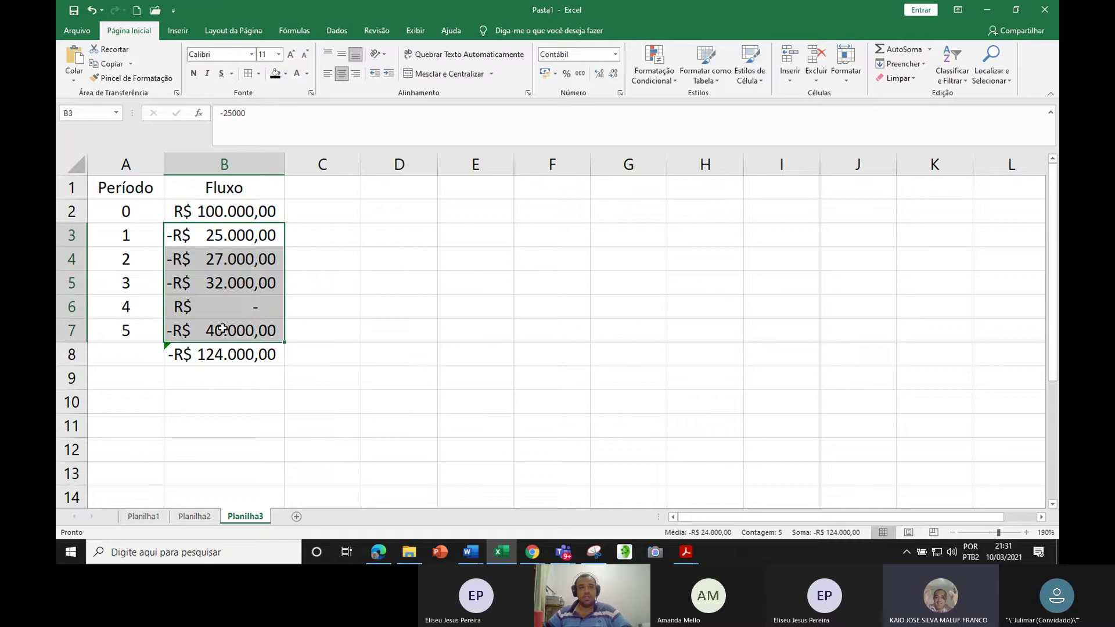
Ignore the omitted adjacent cells error flagged on the total in B8
click(220, 355)
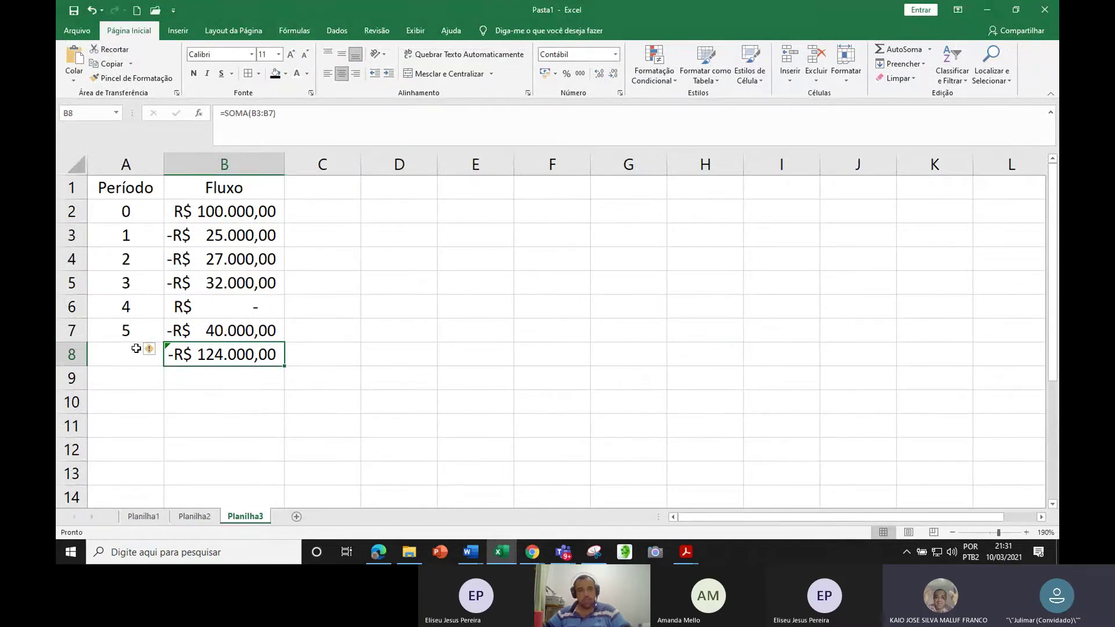
mouse_move(161, 354)
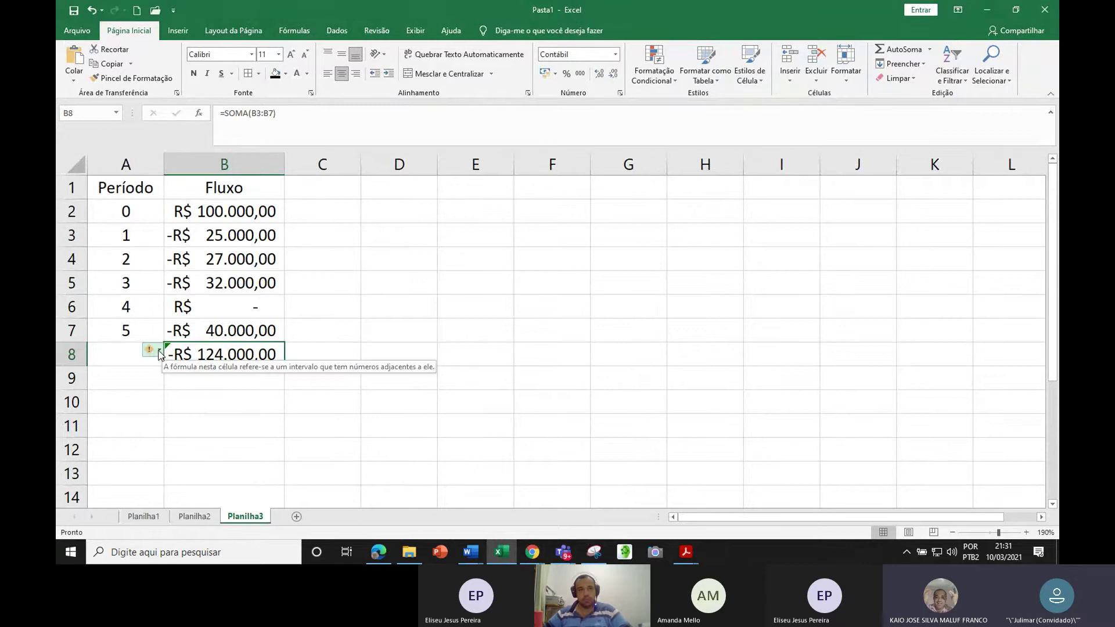
click(159, 351)
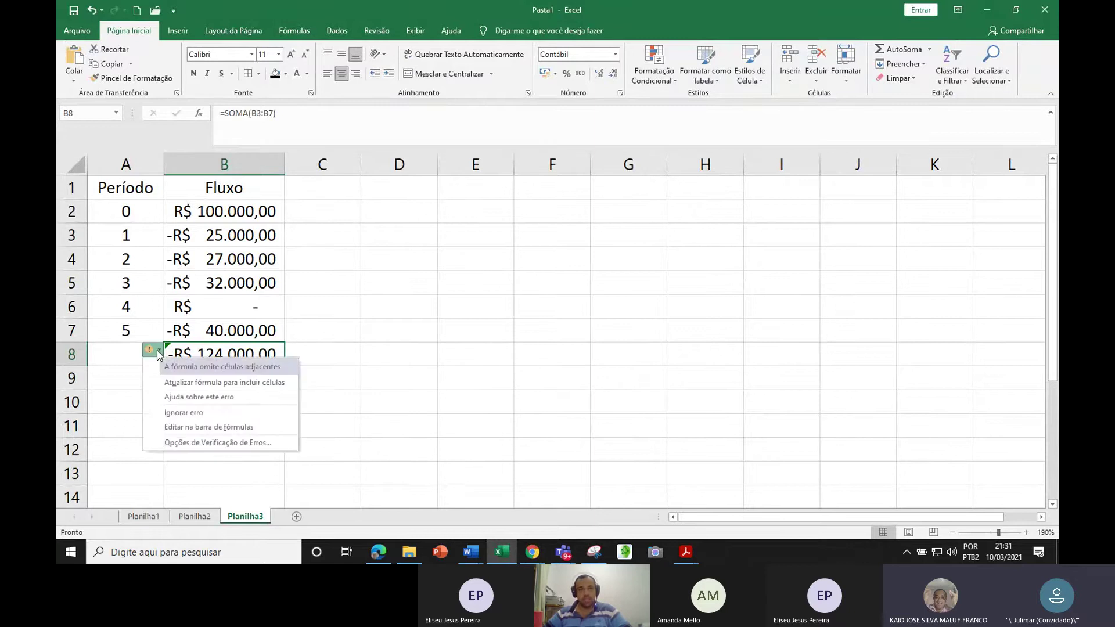
click(168, 414)
click(289, 425)
click(199, 383)
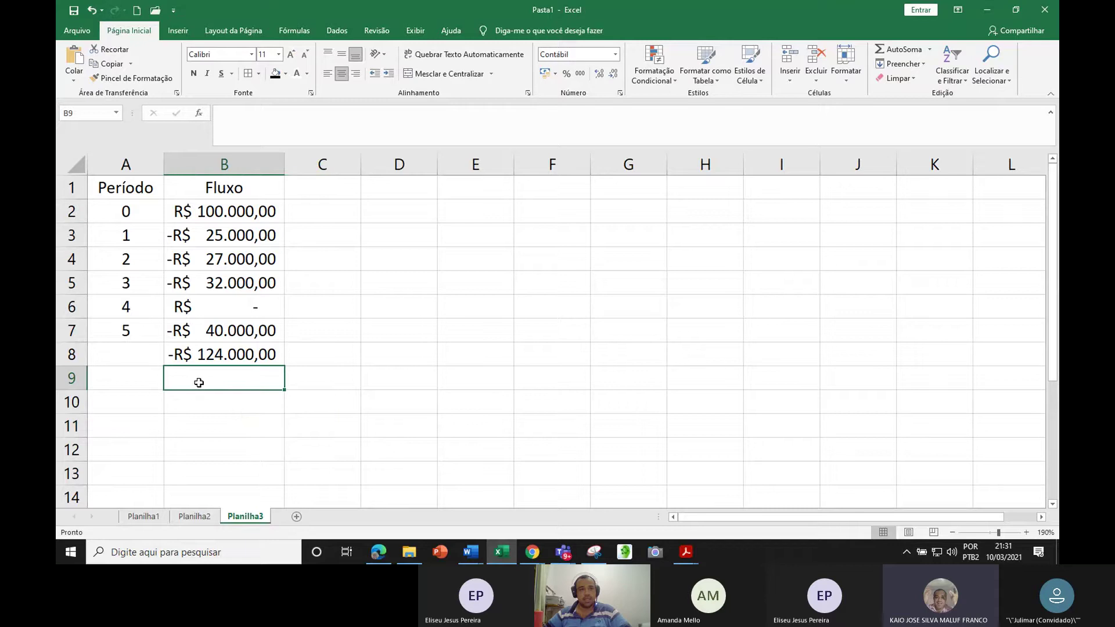
Review the cash flow entries in column B period by period, from the first installment through the fifth month
click(218, 304)
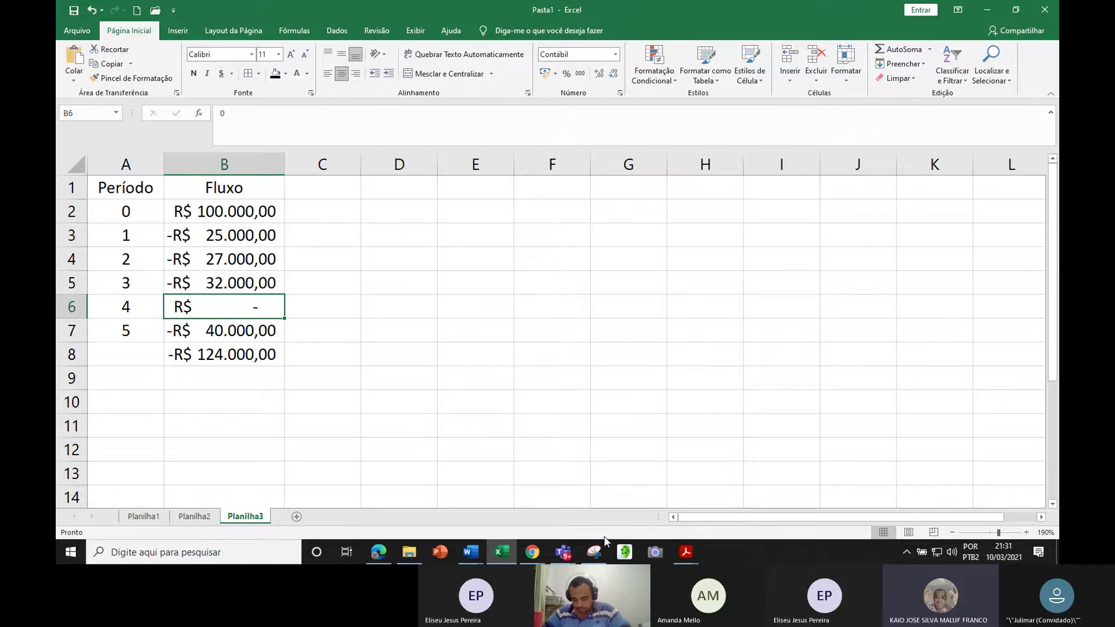
key(alt+Tab)
key(alt+Tab)
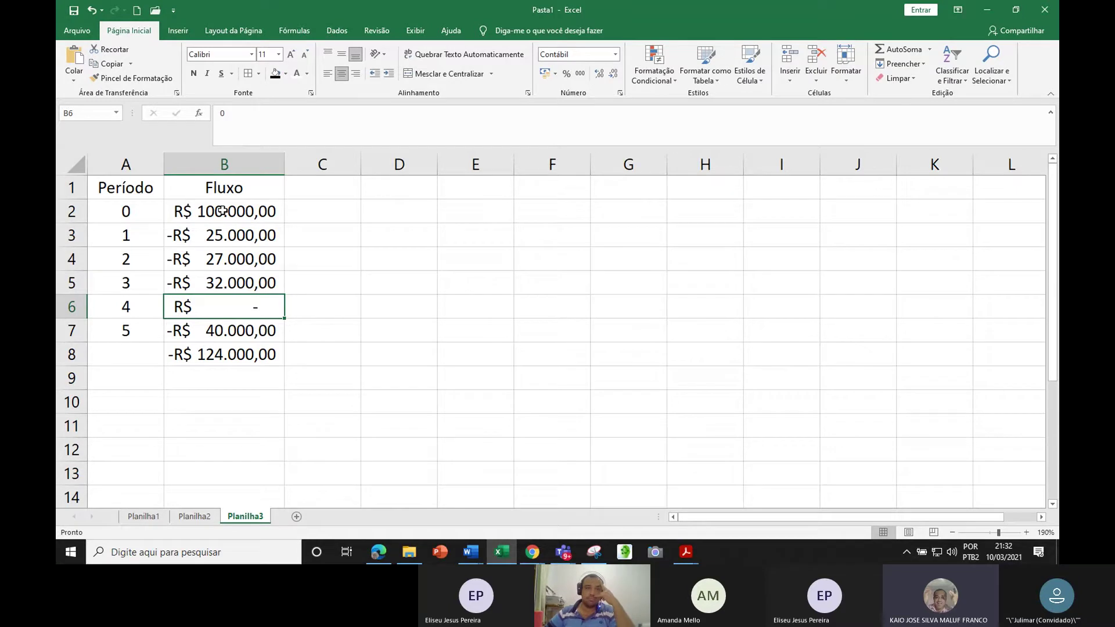
click(252, 332)
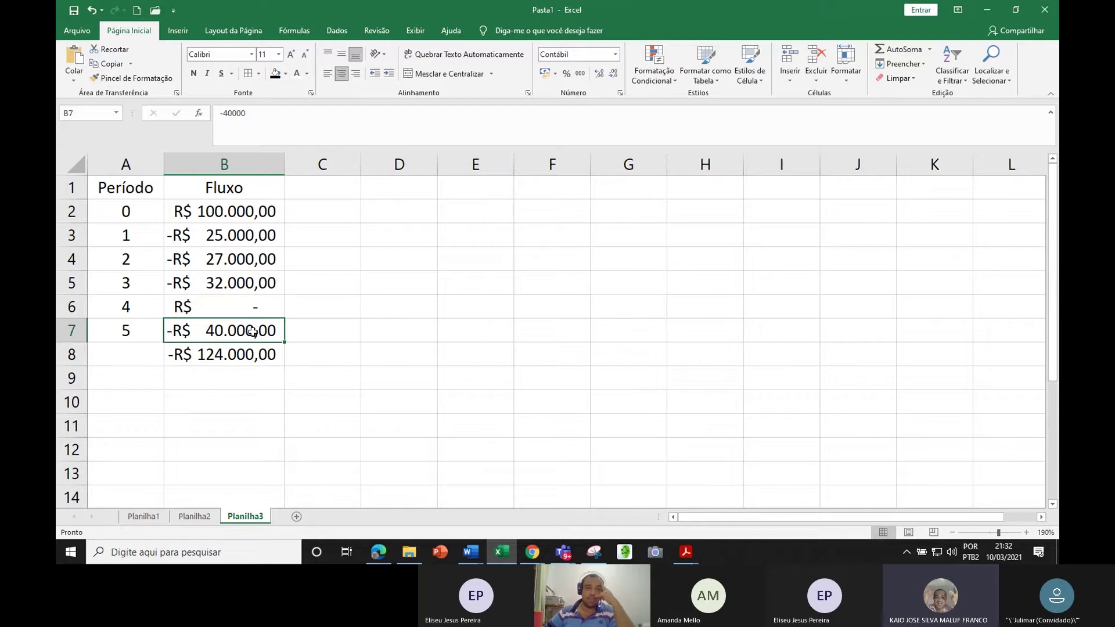
mouse_move(223, 321)
mouse_down()
mouse_move(224, 215)
mouse_move(211, 330)
mouse_up()
drag(206, 235, 214, 260)
click(214, 260)
click(203, 283)
click(196, 303)
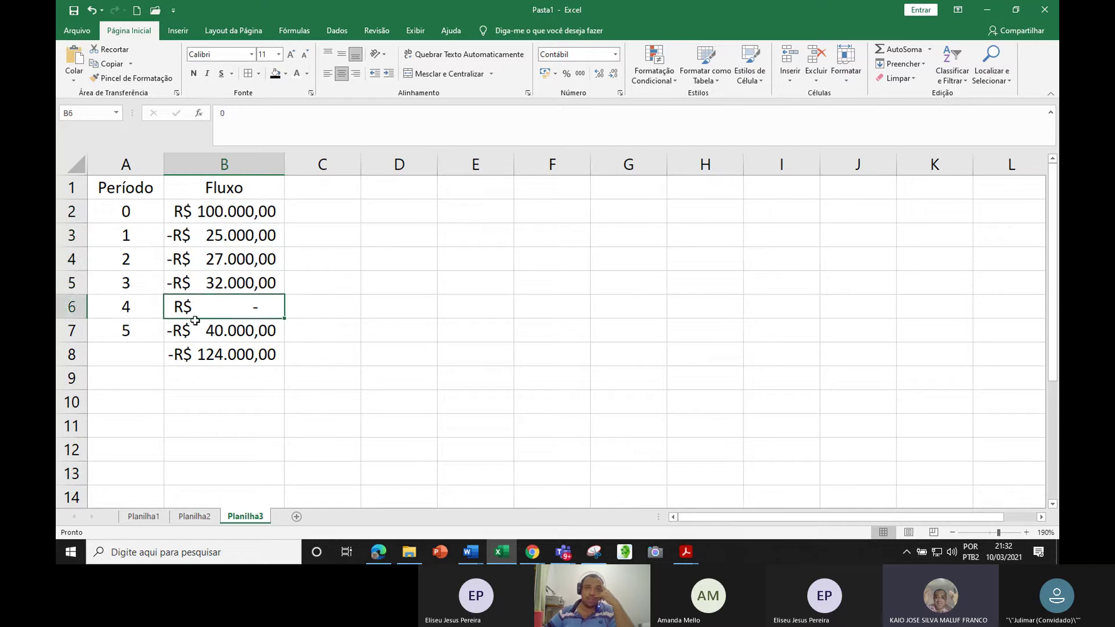
click(198, 329)
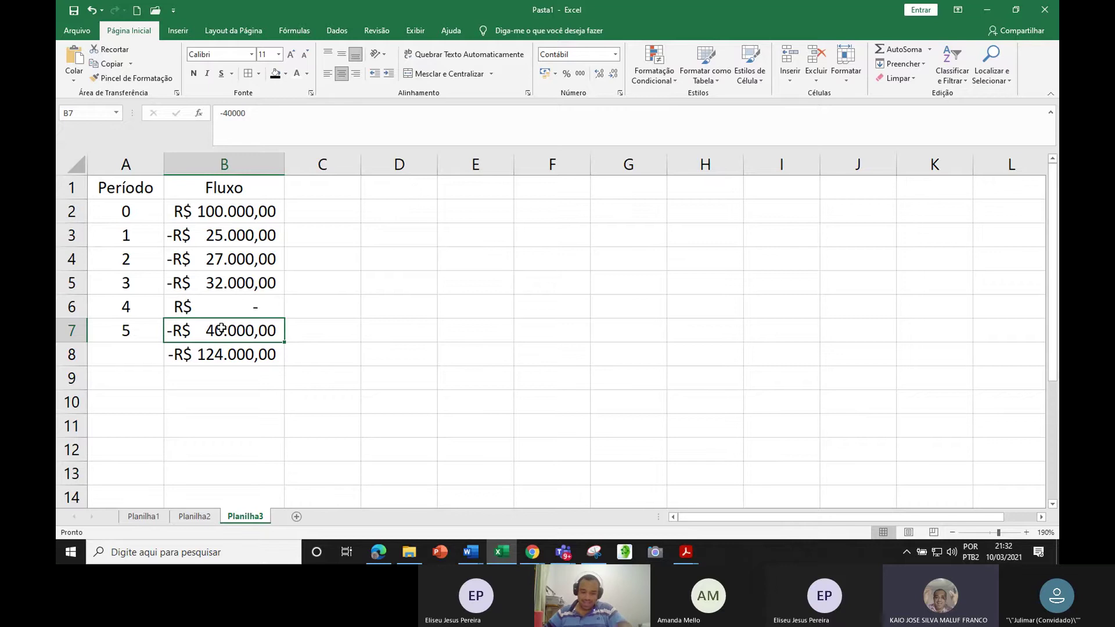
Switch to the Lista TIR e VPL document and look through the exercises that follow exercise 3
click(532, 552)
scroll(744, 372, down, 10)
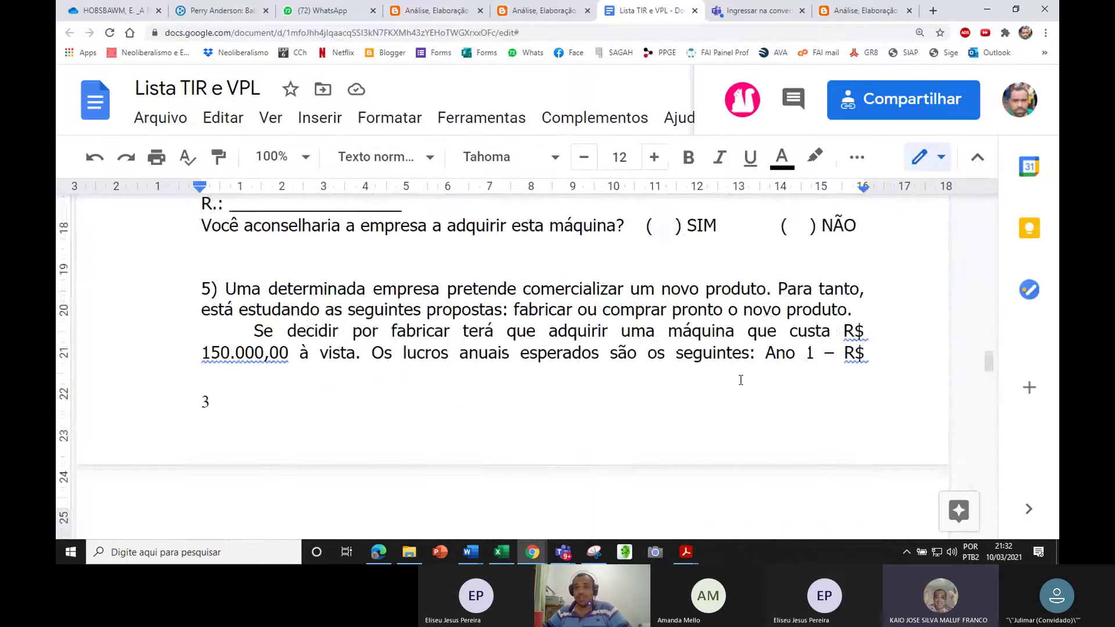
scroll(744, 372, down, 15)
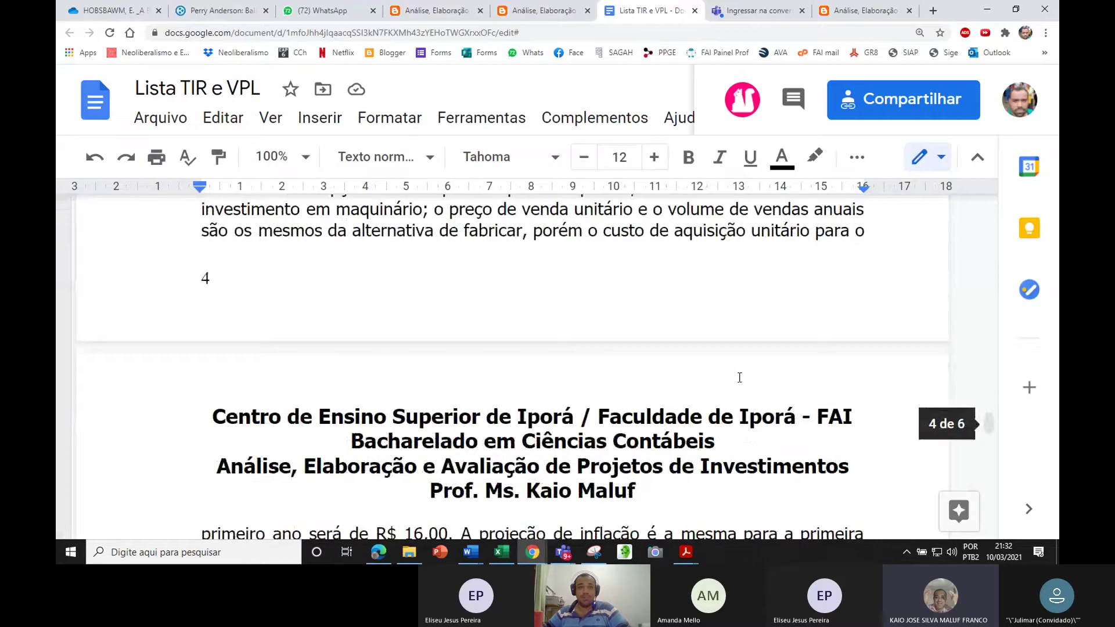
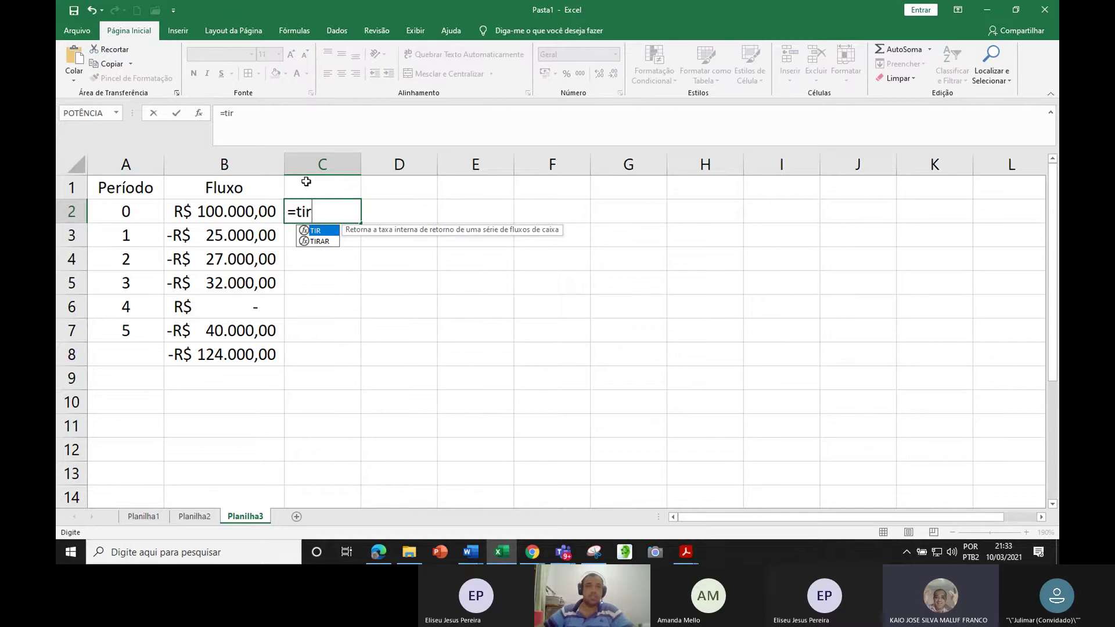
click(201, 113)
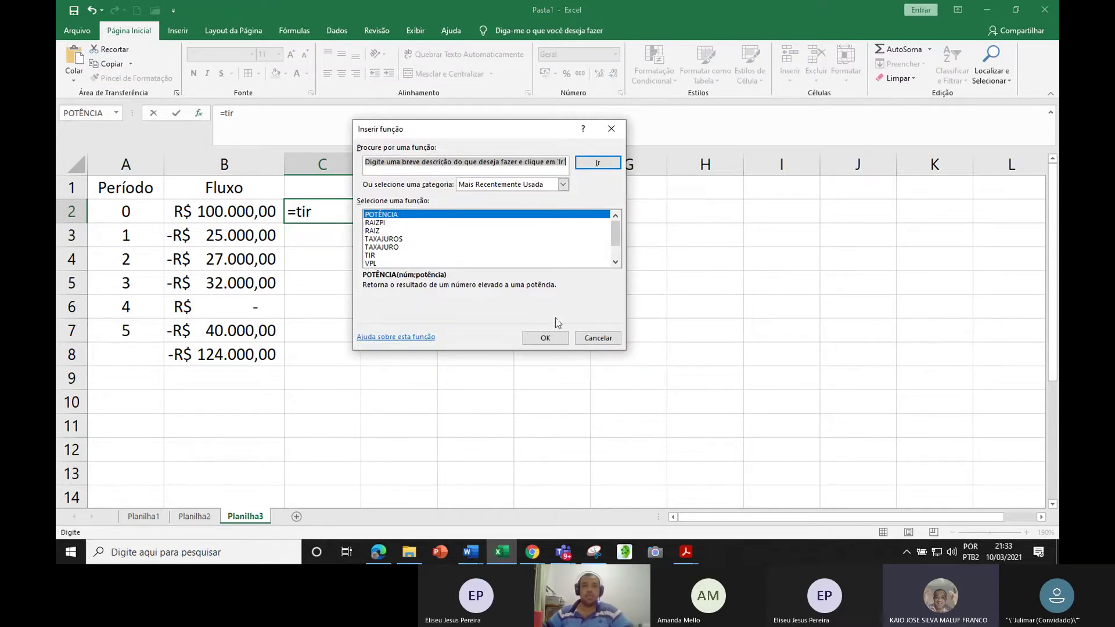
click(385, 255)
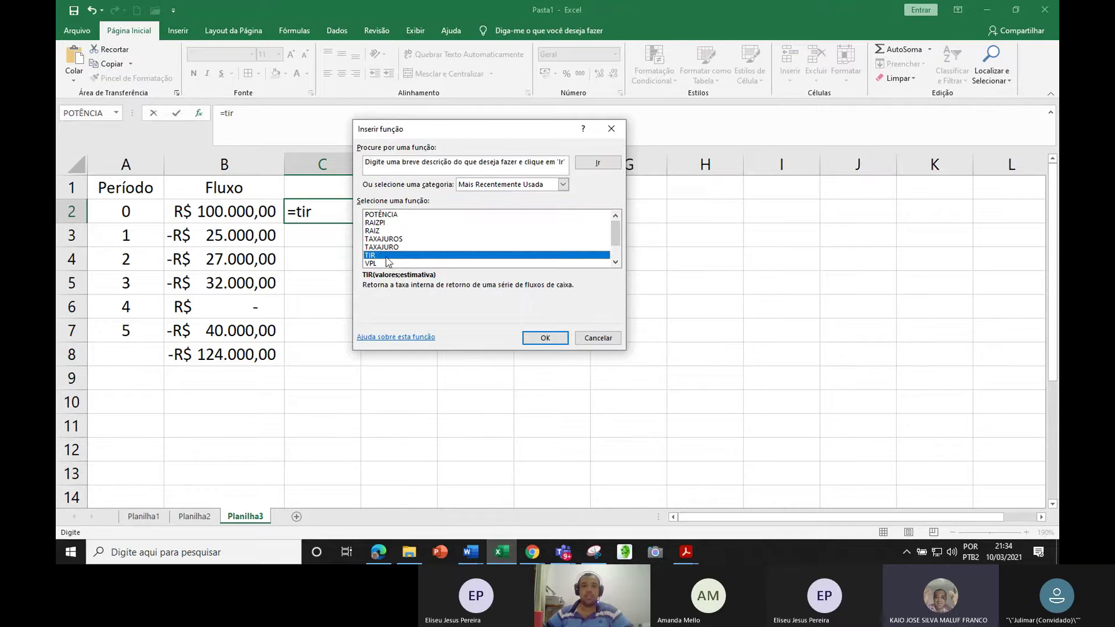
click(546, 338)
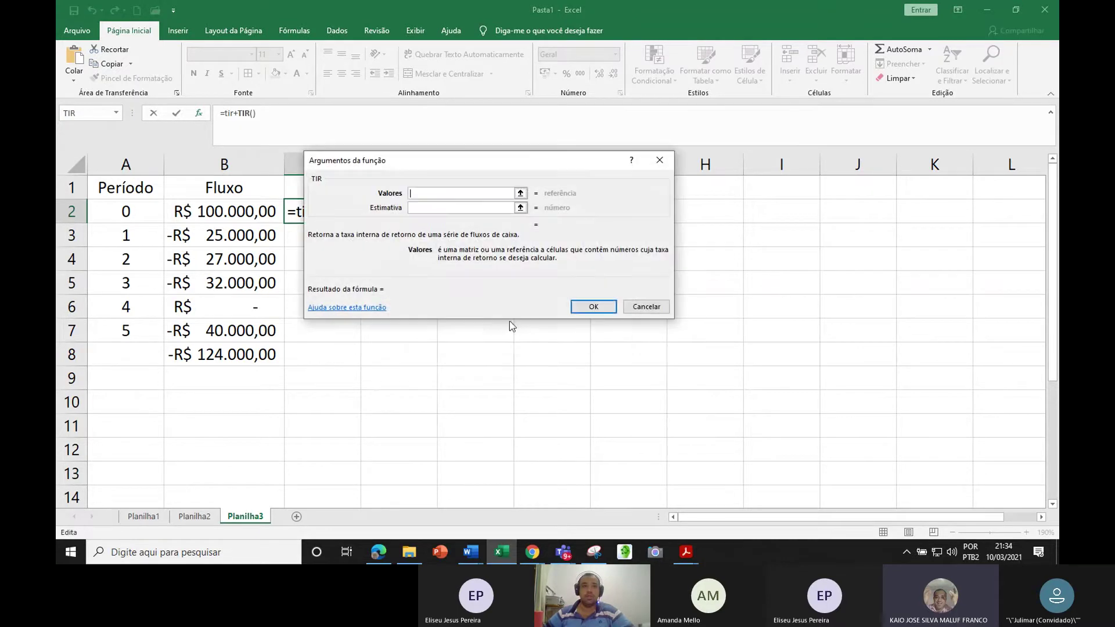
click(647, 307)
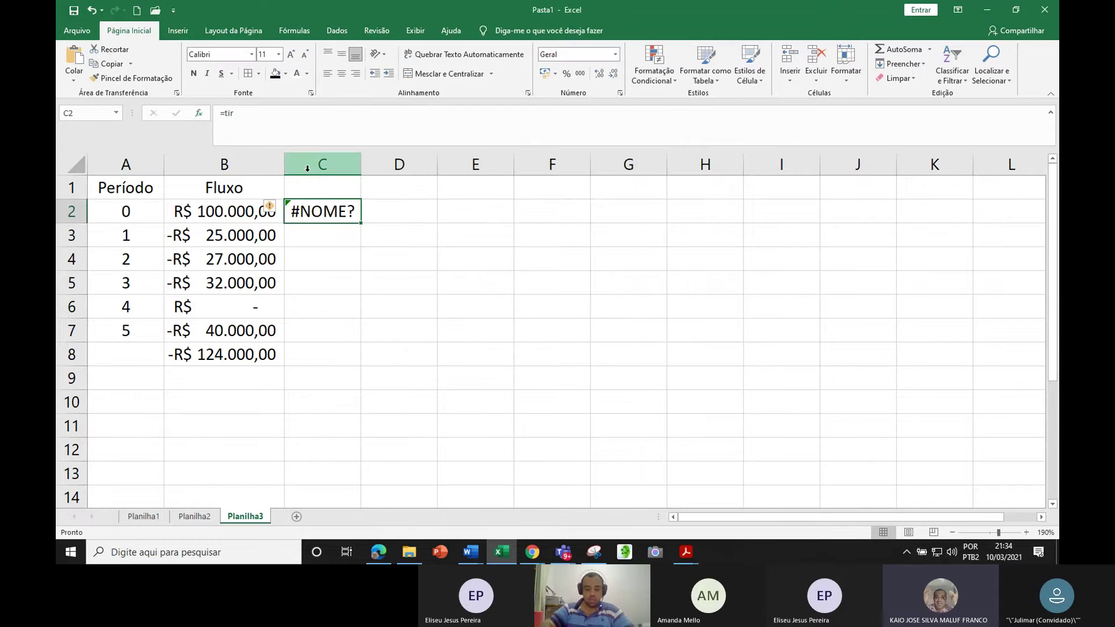
click(295, 30)
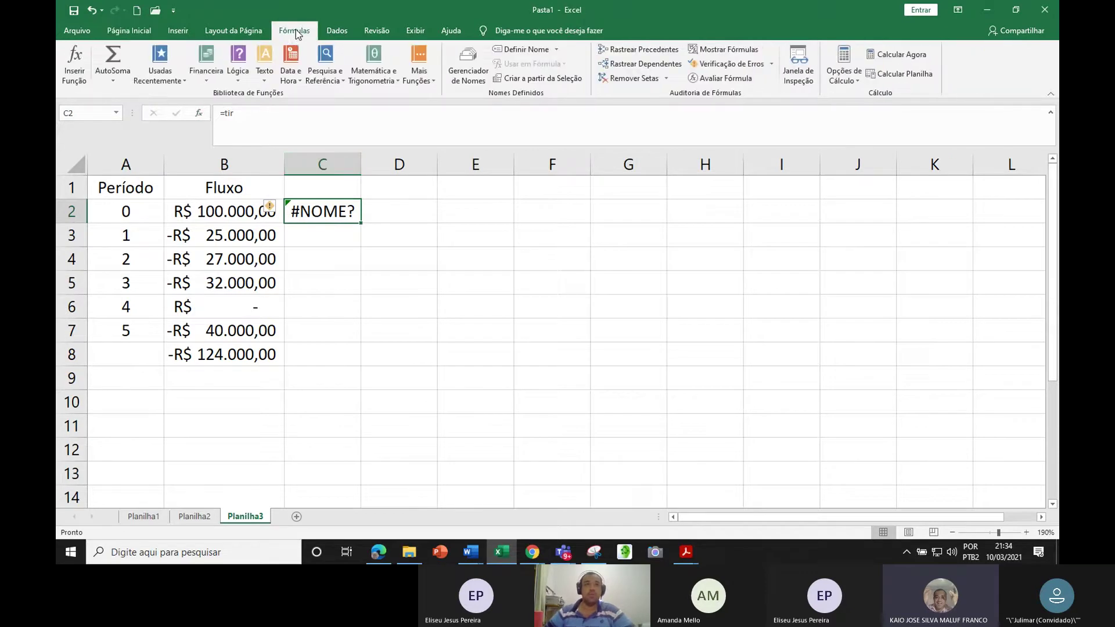
click(161, 69)
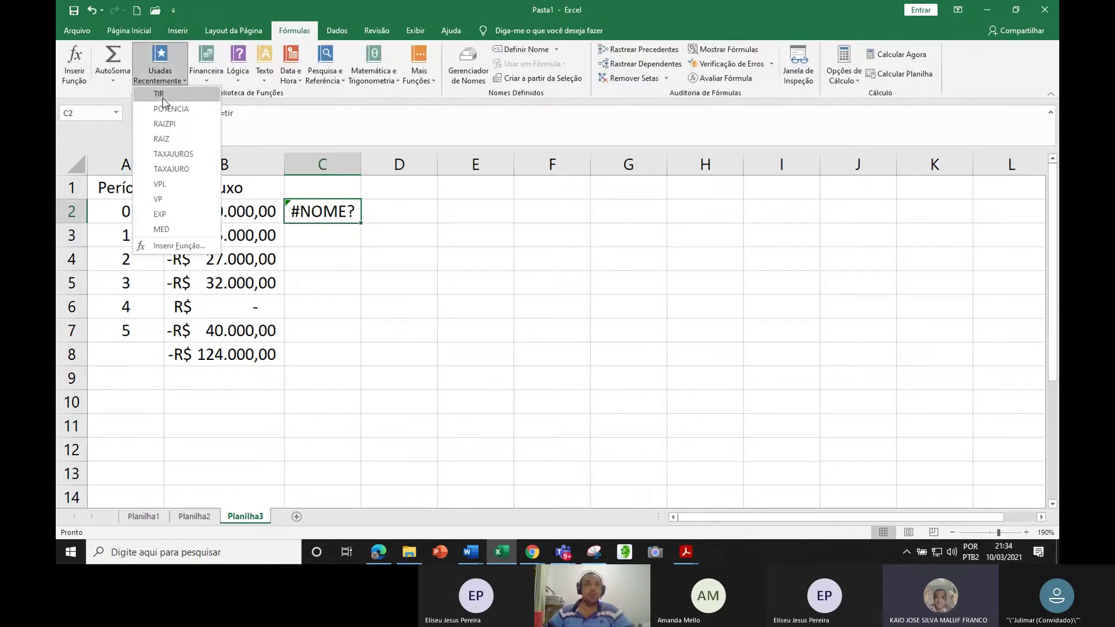
click(162, 97)
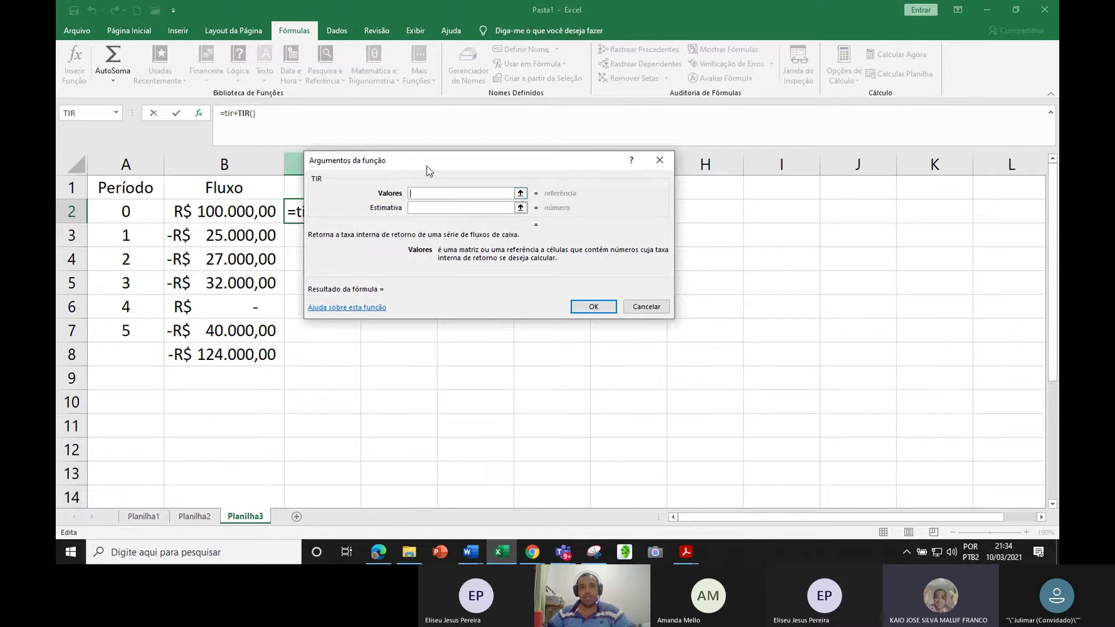
drag(528, 168, 610, 166)
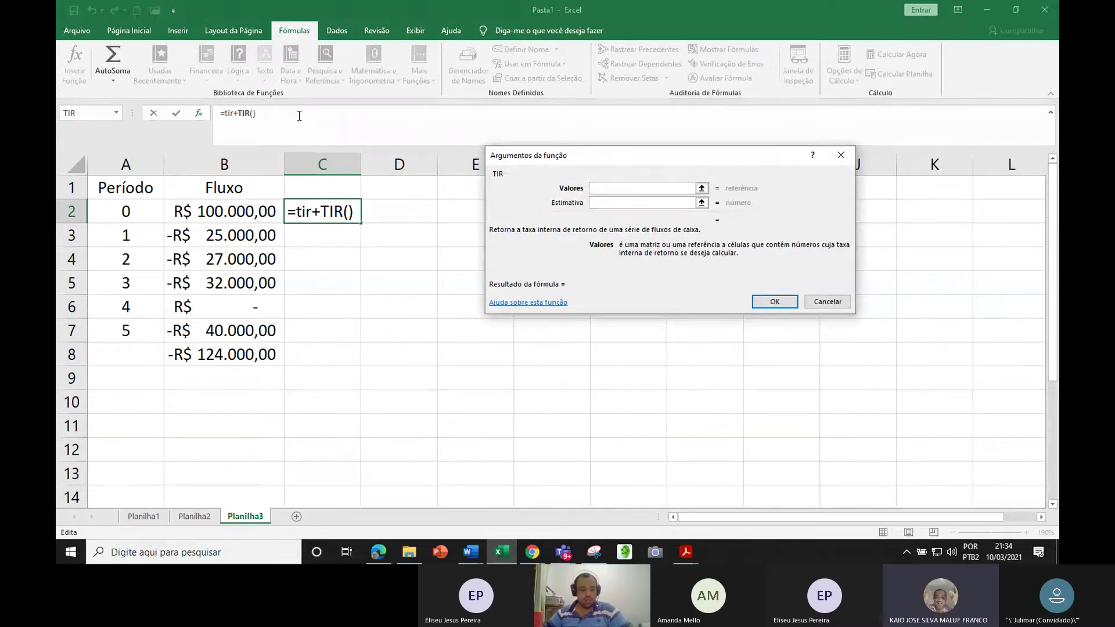
key(Escape)
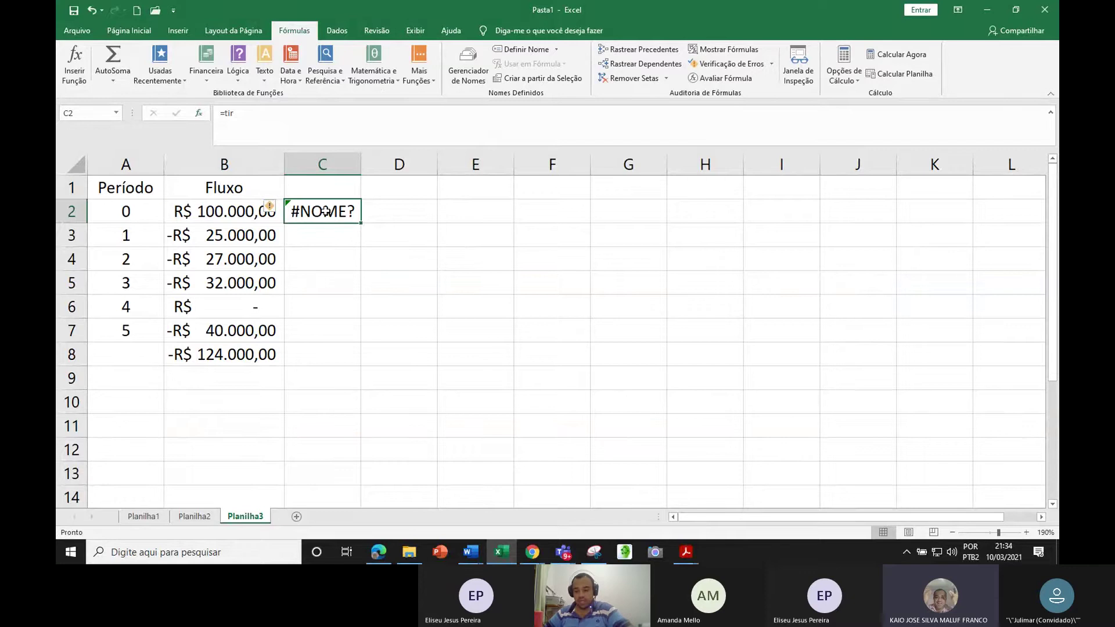
Clear the mistyped formula from C2 and calculate the rate there with the TIR function over the cash flow B2:B7
key(Delete)
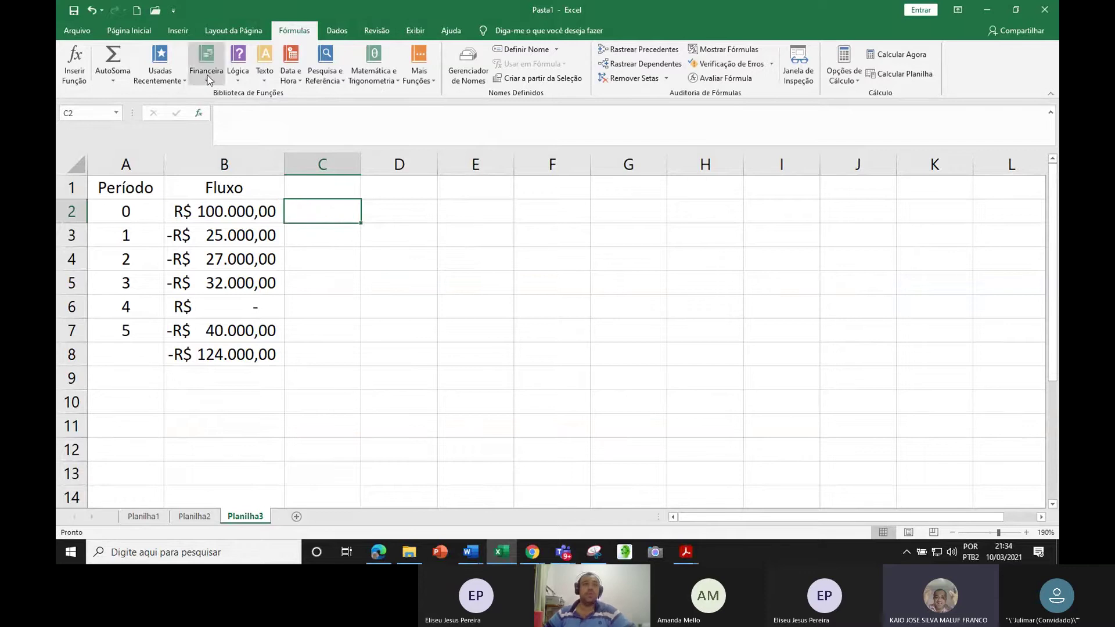
click(158, 77)
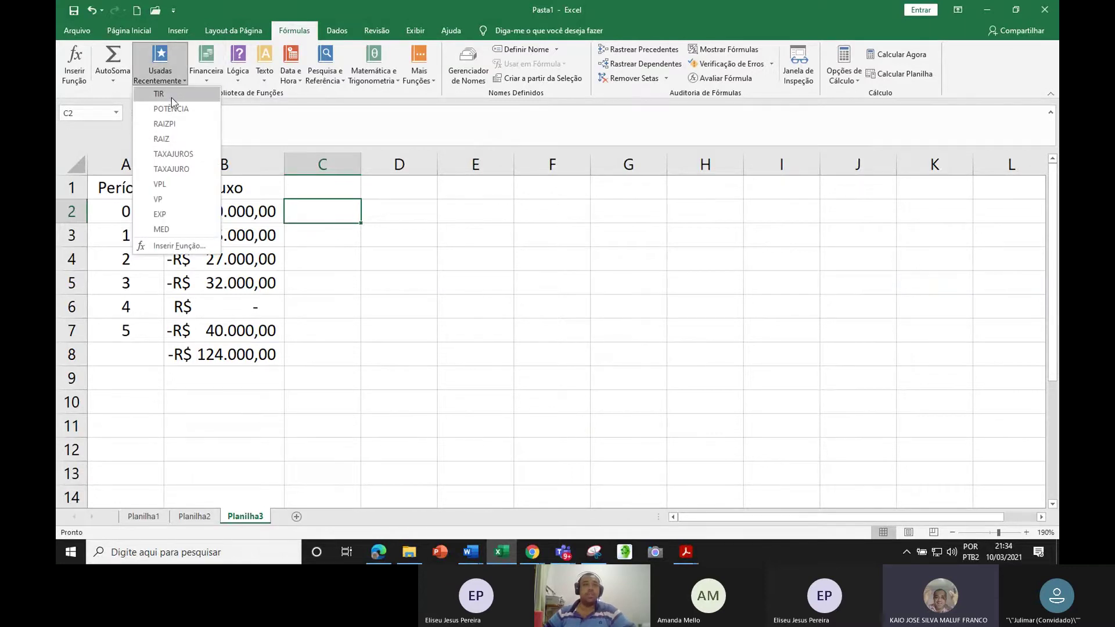
click(172, 96)
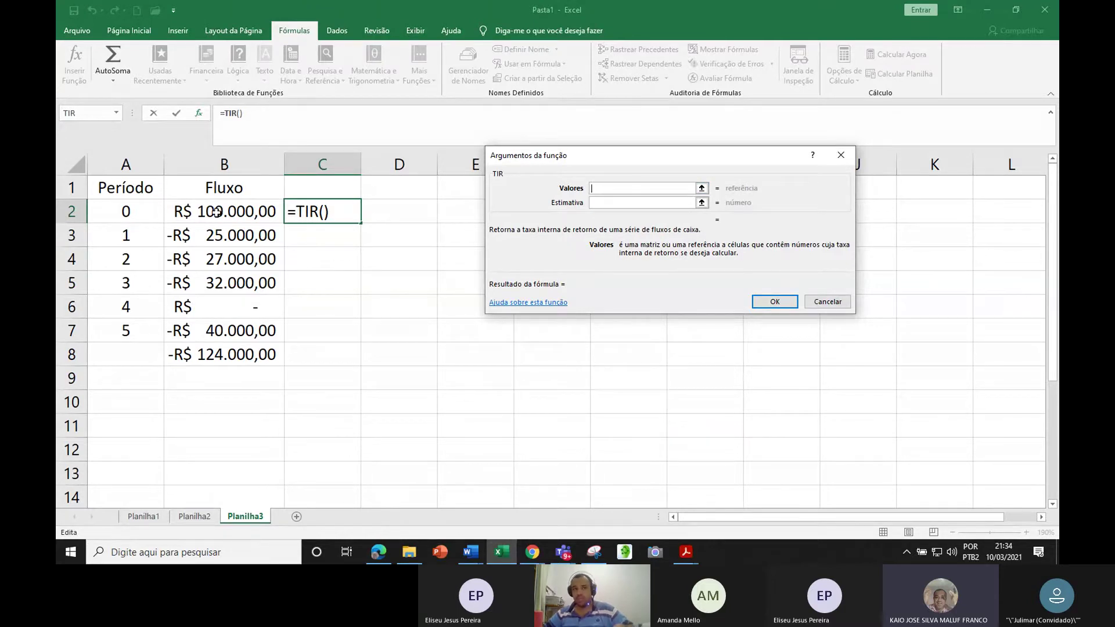
drag(211, 212, 219, 321)
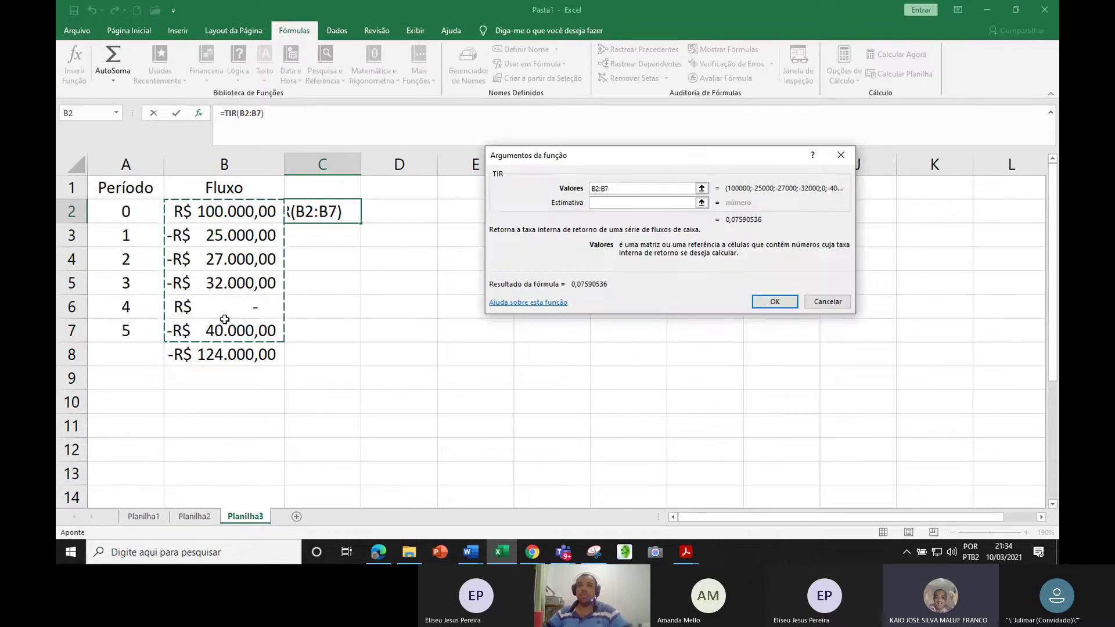
click(775, 301)
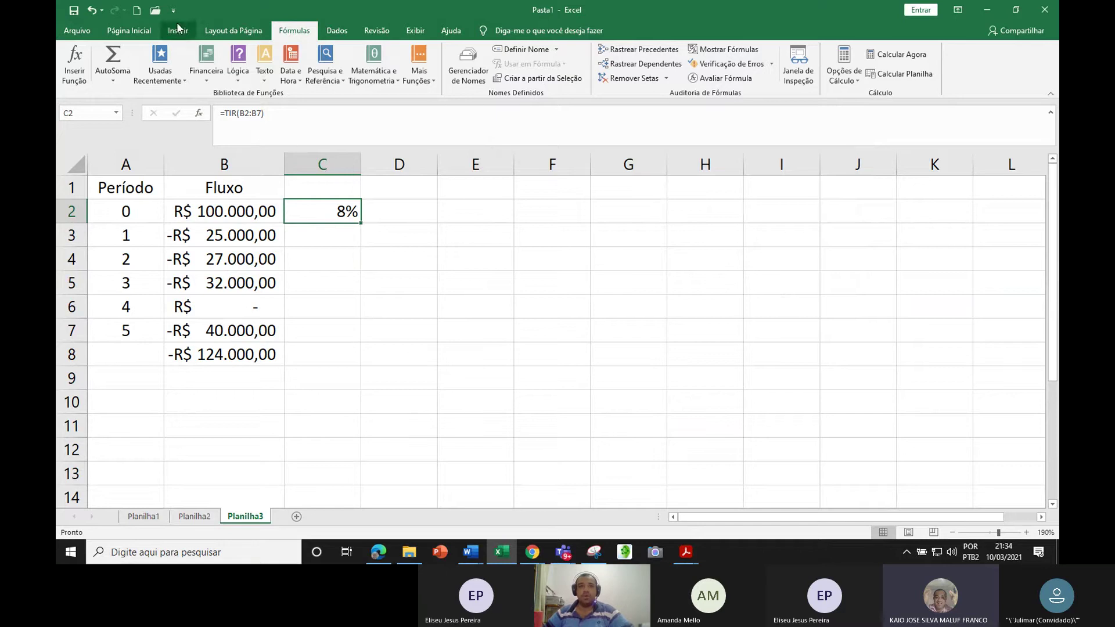
Show the TIR result in C2 as a percentage with two decimal places
click(147, 34)
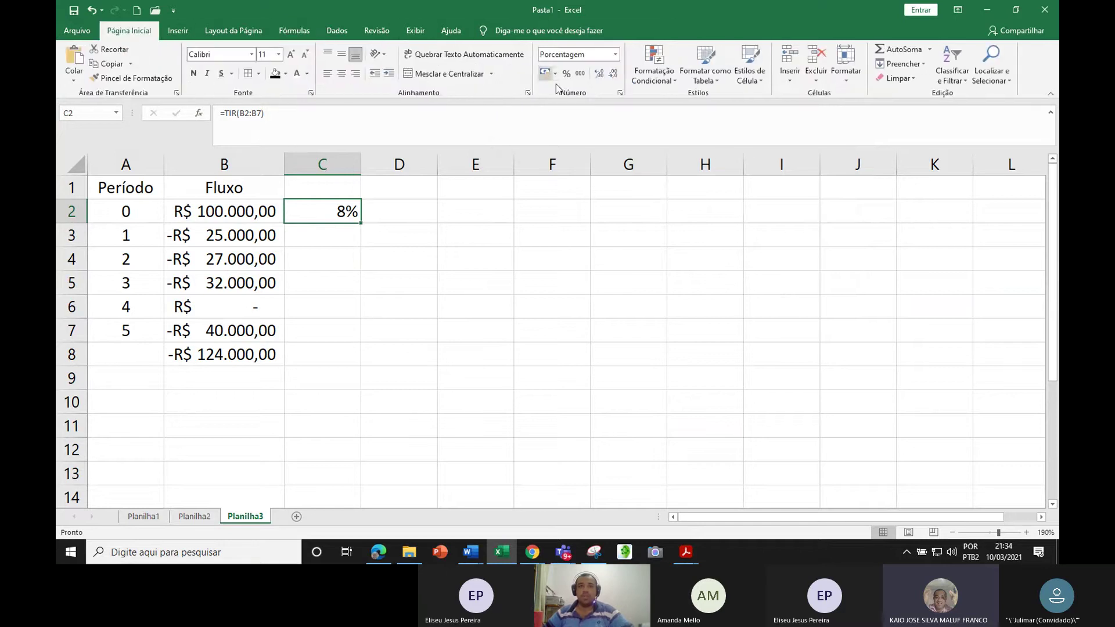
click(601, 74)
click(601, 76)
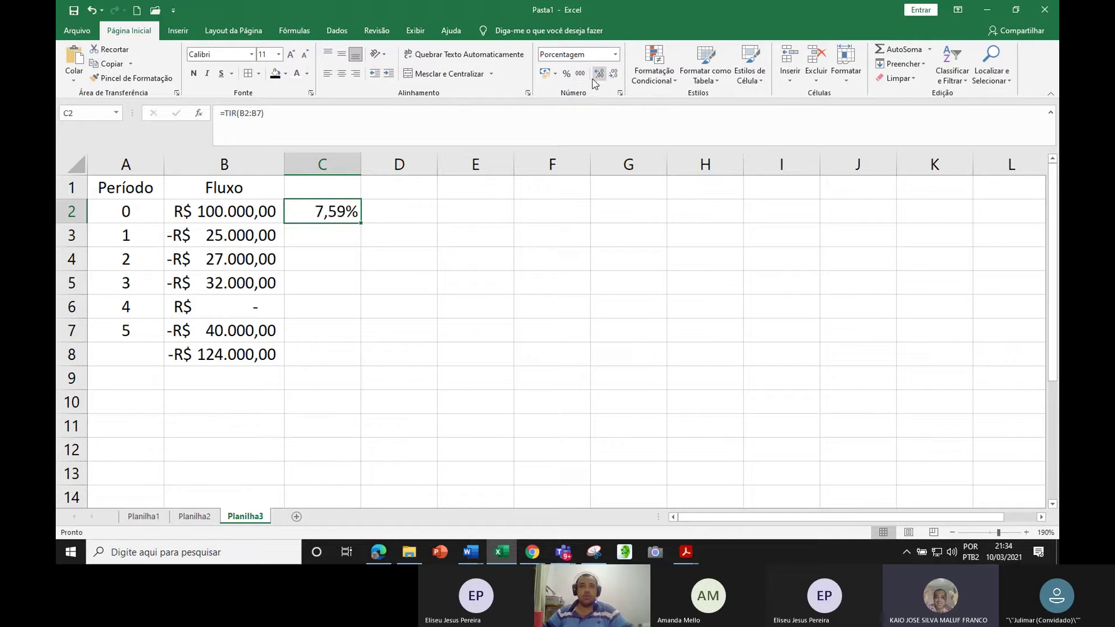
click(314, 241)
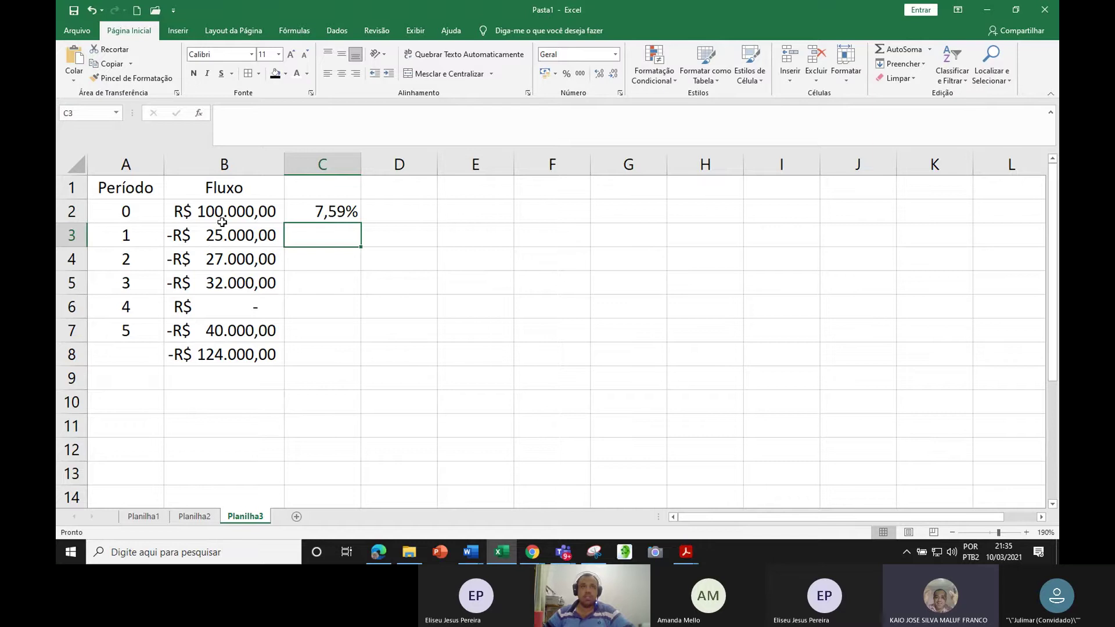
click(194, 213)
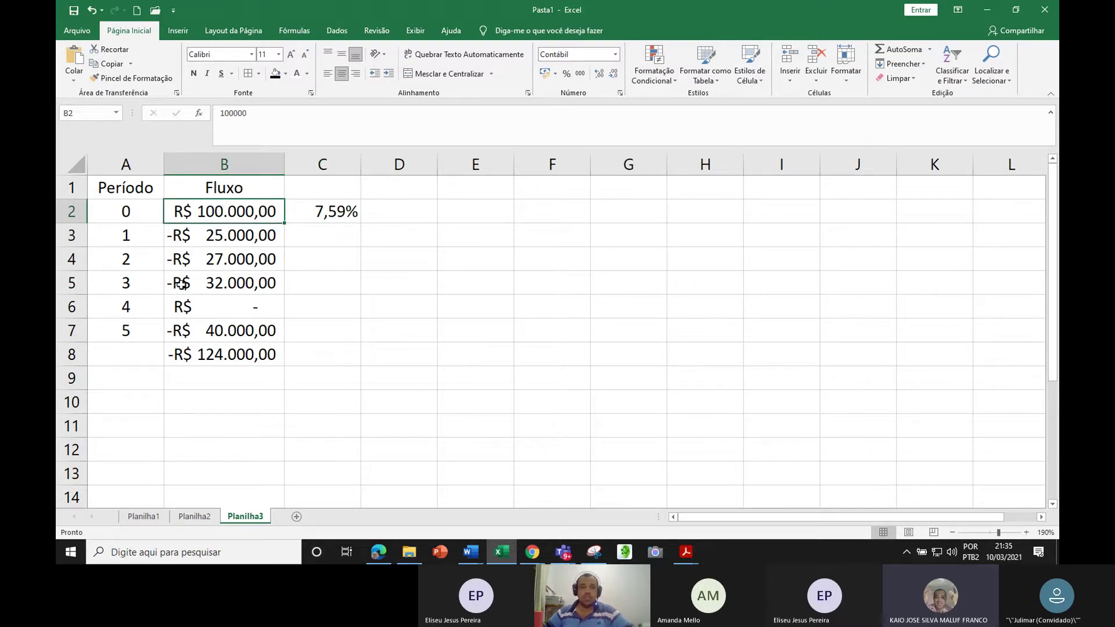
Switch to the Lista TIR e VPL document and replace exercise 3's blank answer line with "7,59% a.m."
key(alt+Tab)
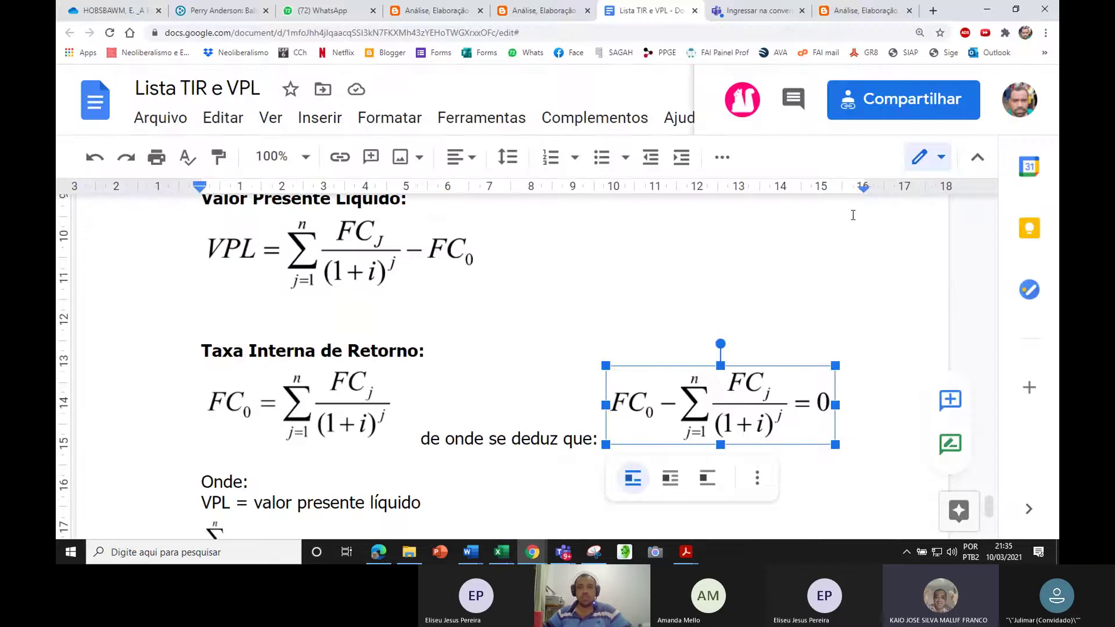
scroll(603, 310, up, 10)
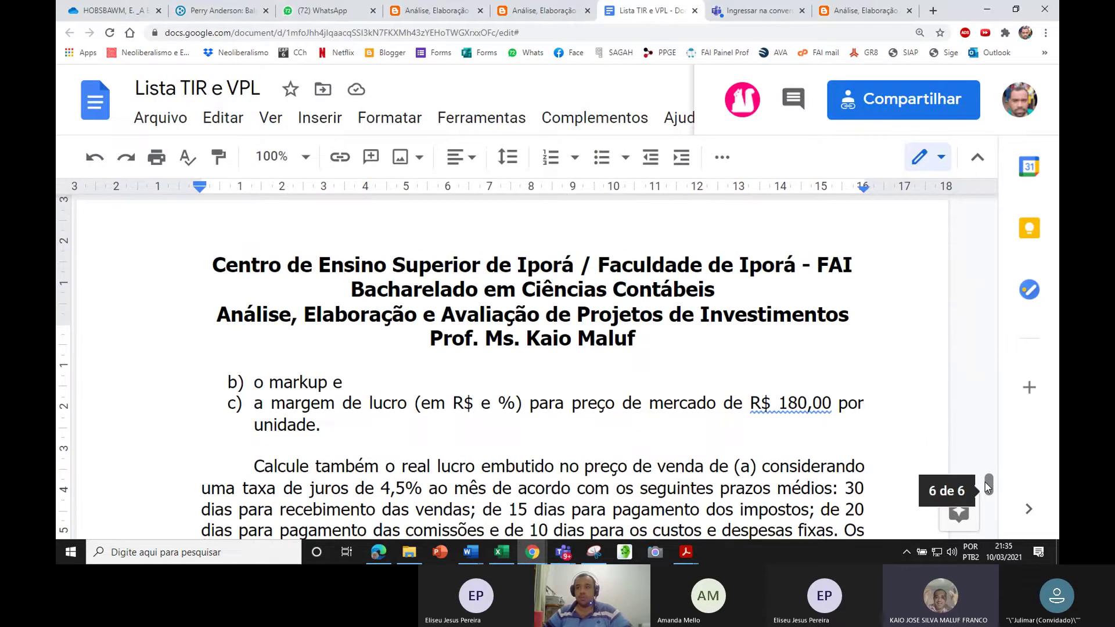
drag(989, 481, 1001, 207)
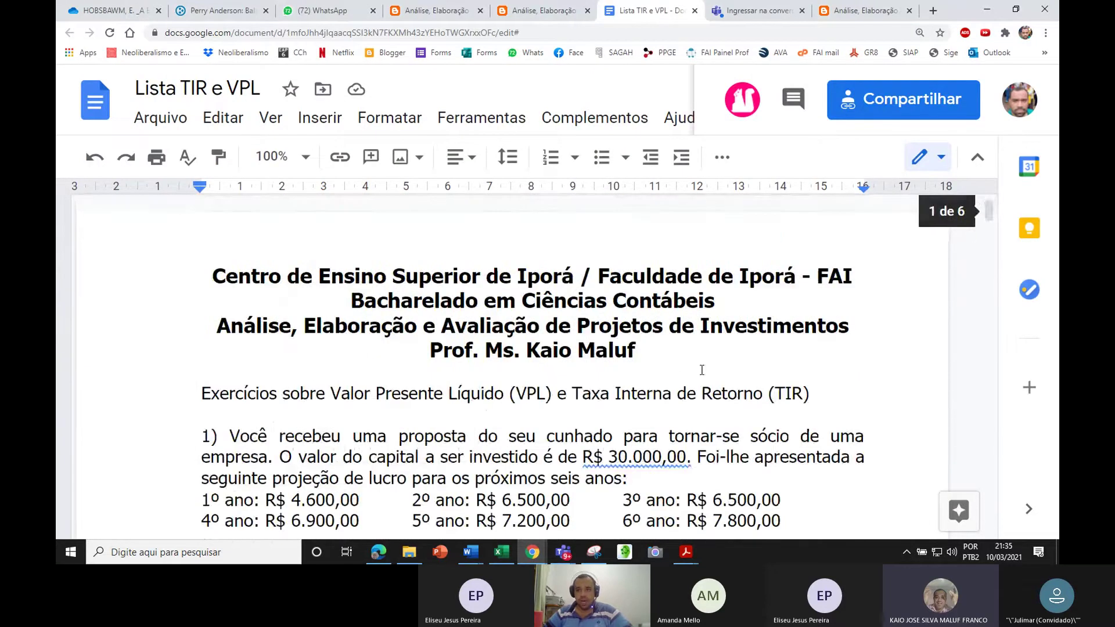
scroll(693, 371, down, 6)
scroll(693, 370, down, 15)
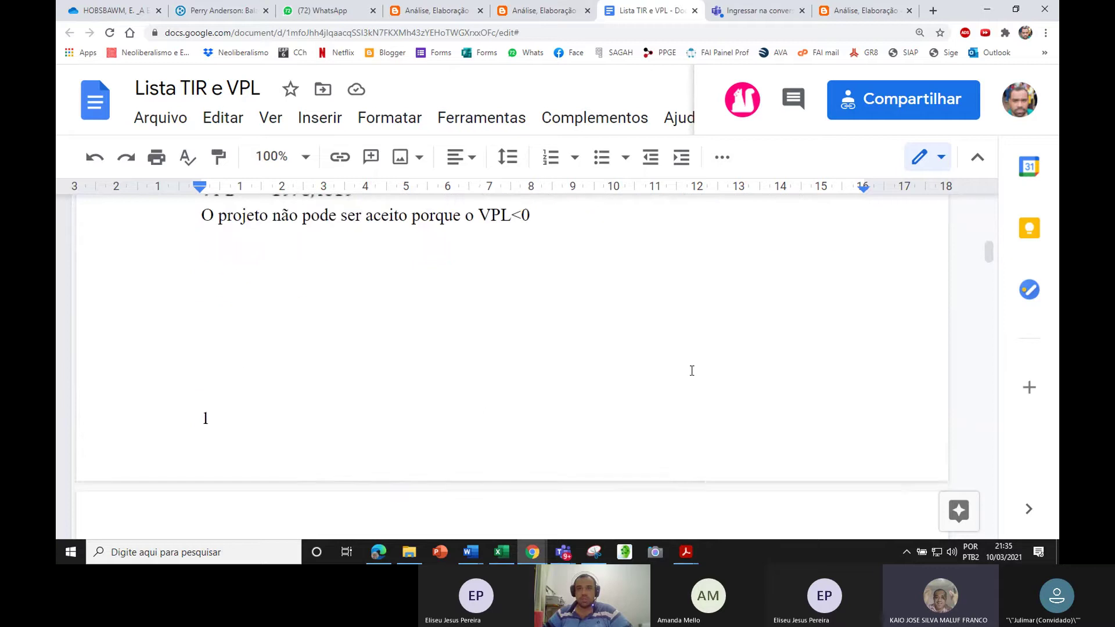
scroll(689, 372, down, 15)
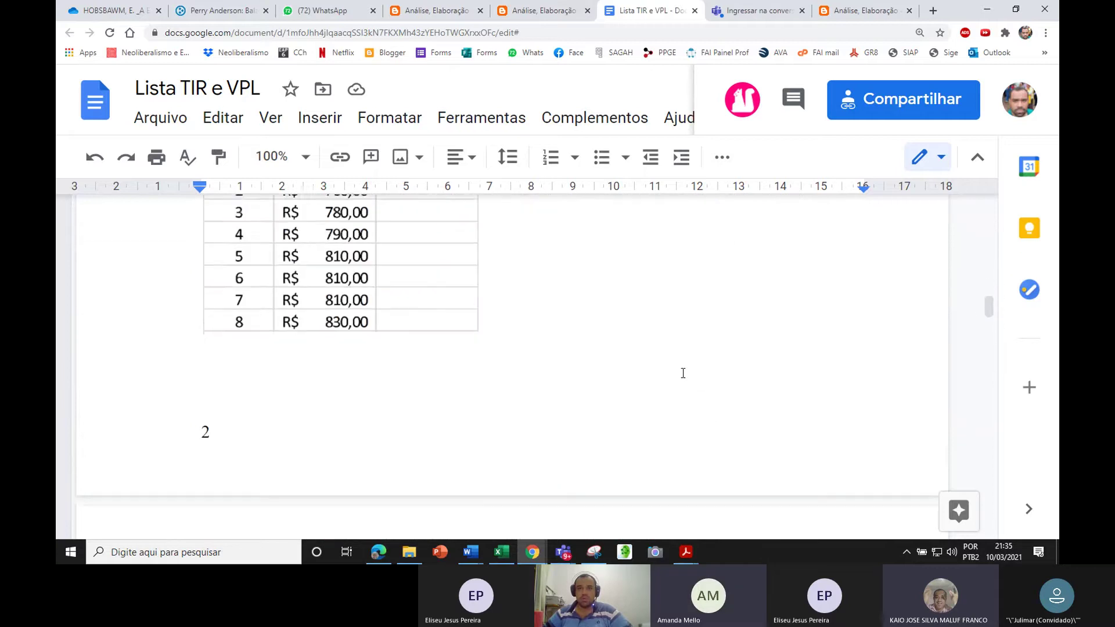
scroll(683, 374, down, 15)
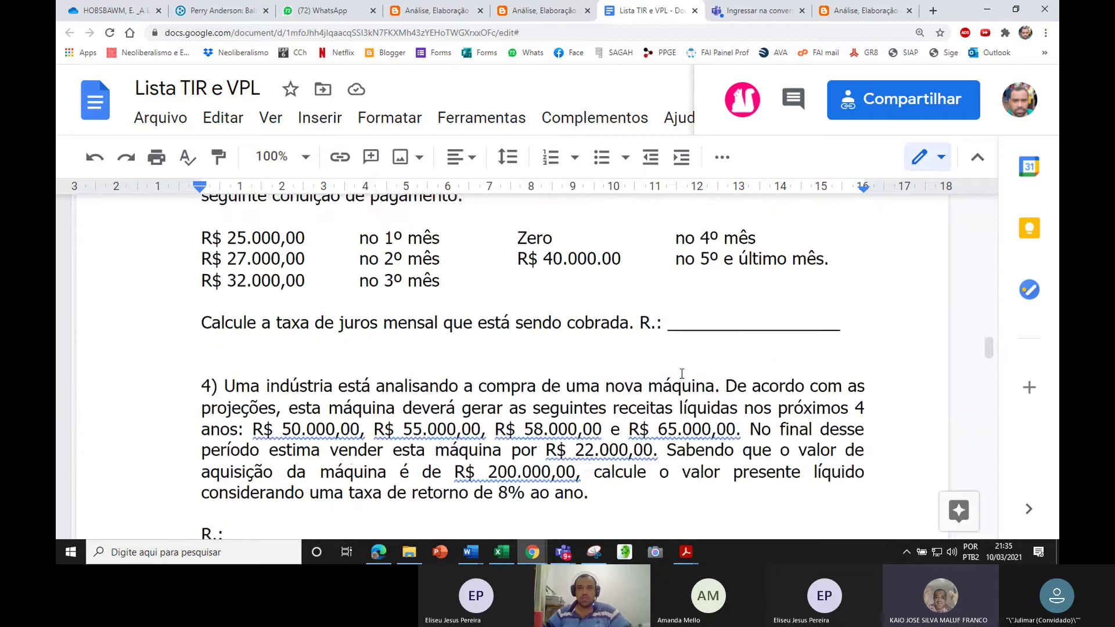
scroll(684, 373, up, 2)
drag(669, 324, 840, 323)
scroll(627, 353, up, 2)
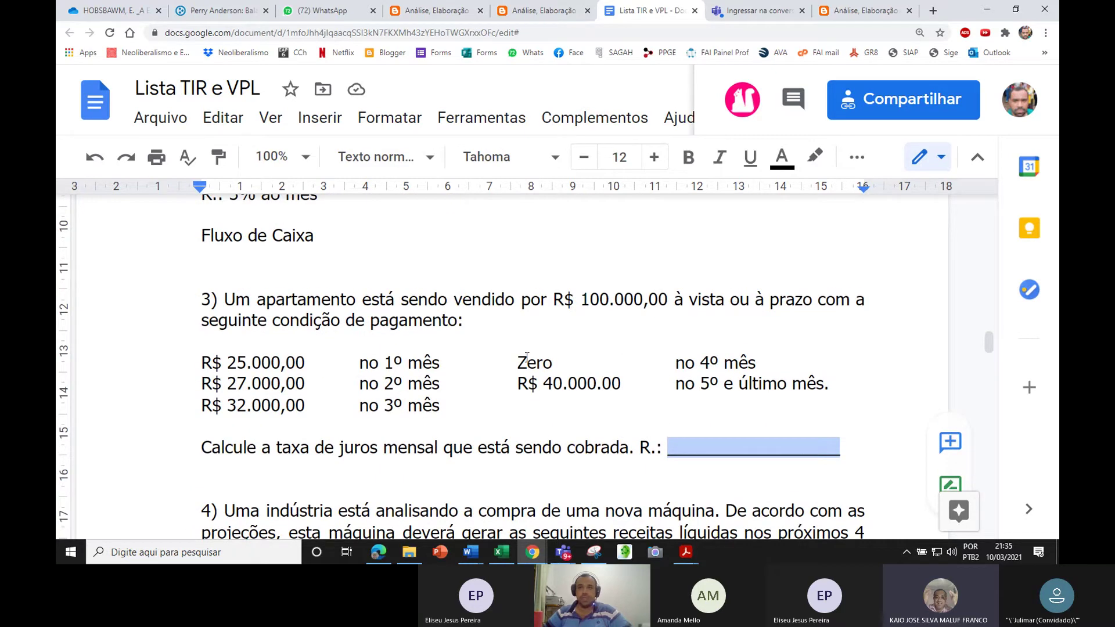
scroll(407, 360, down, 2)
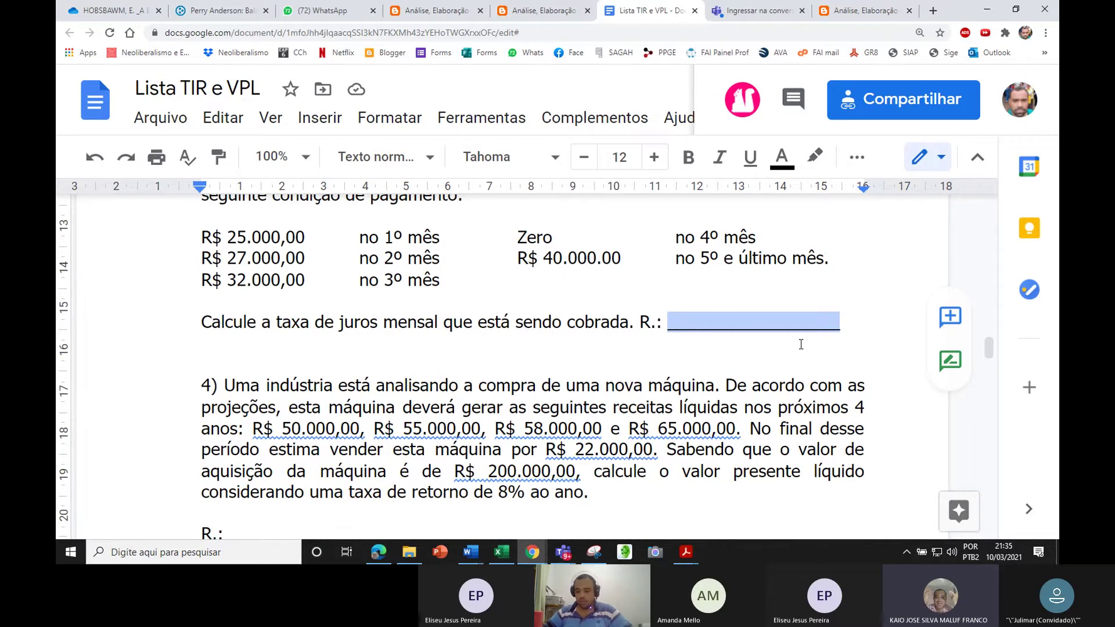
text(7,59% a.m.)
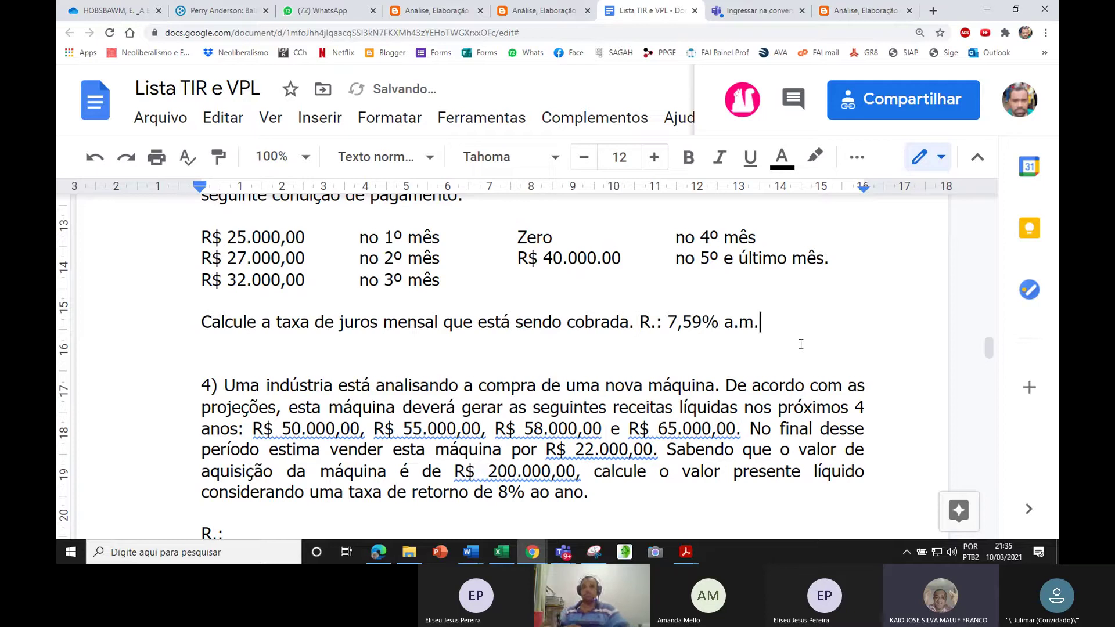
drag(639, 321, 752, 321)
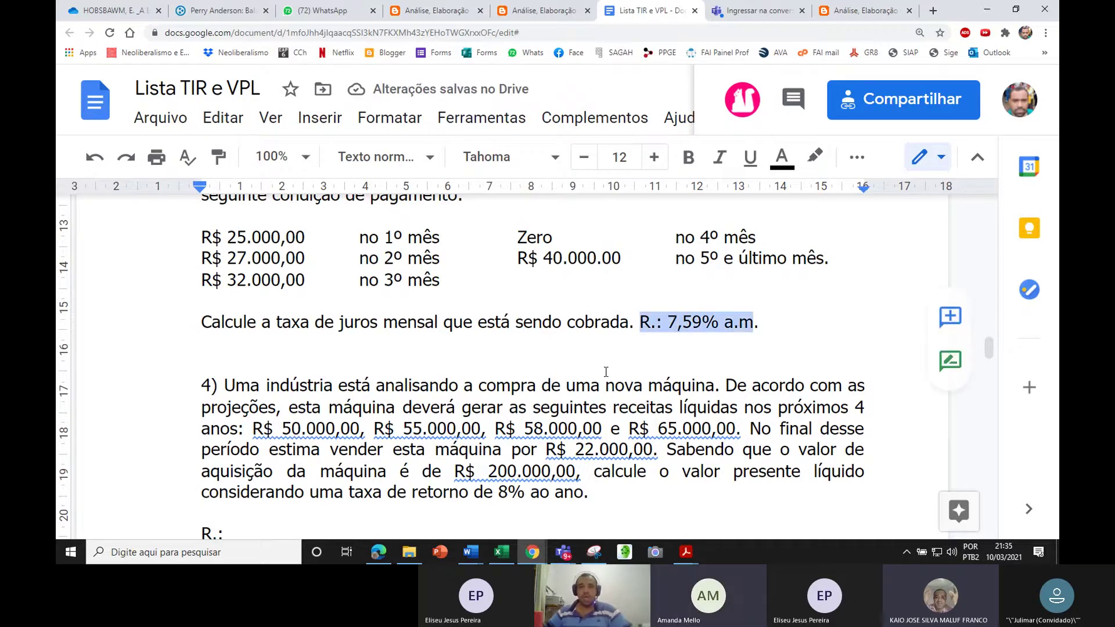
scroll(606, 372, down, 2)
scroll(606, 376, up, 2)
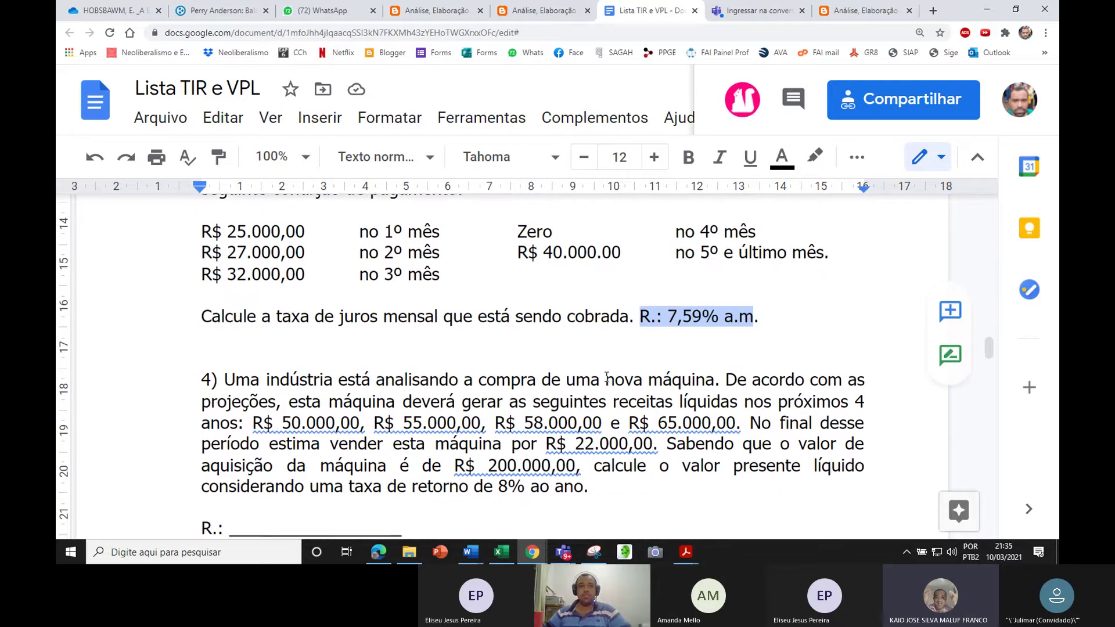
Switch to the Excel workbook and add the headings "TIR" in C1 and "VPL" in D1
key(alt+Tab)
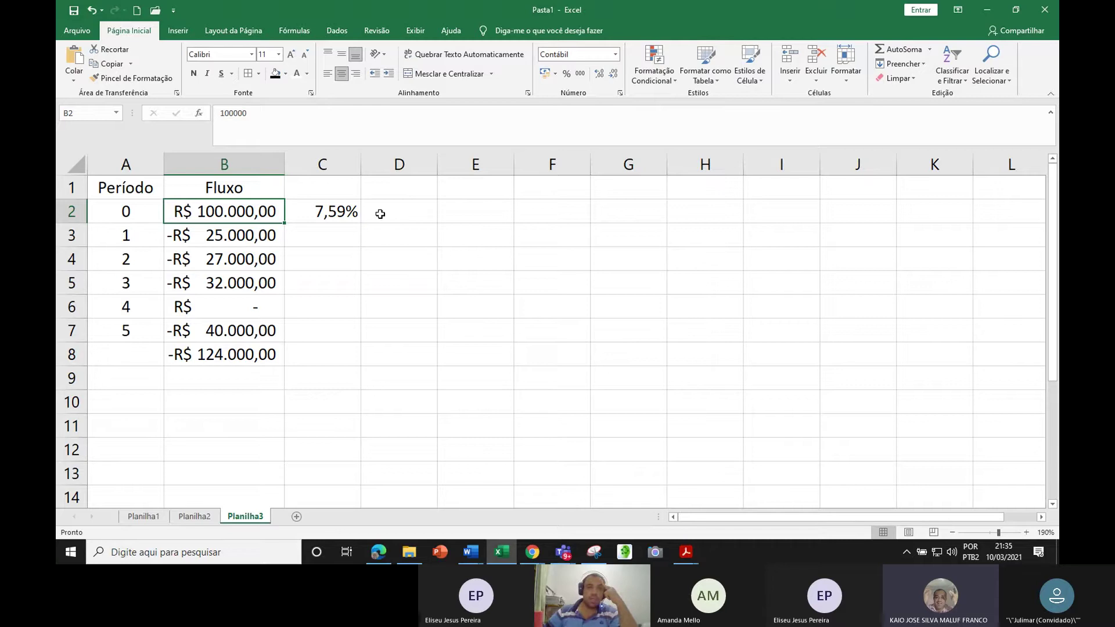
click(328, 213)
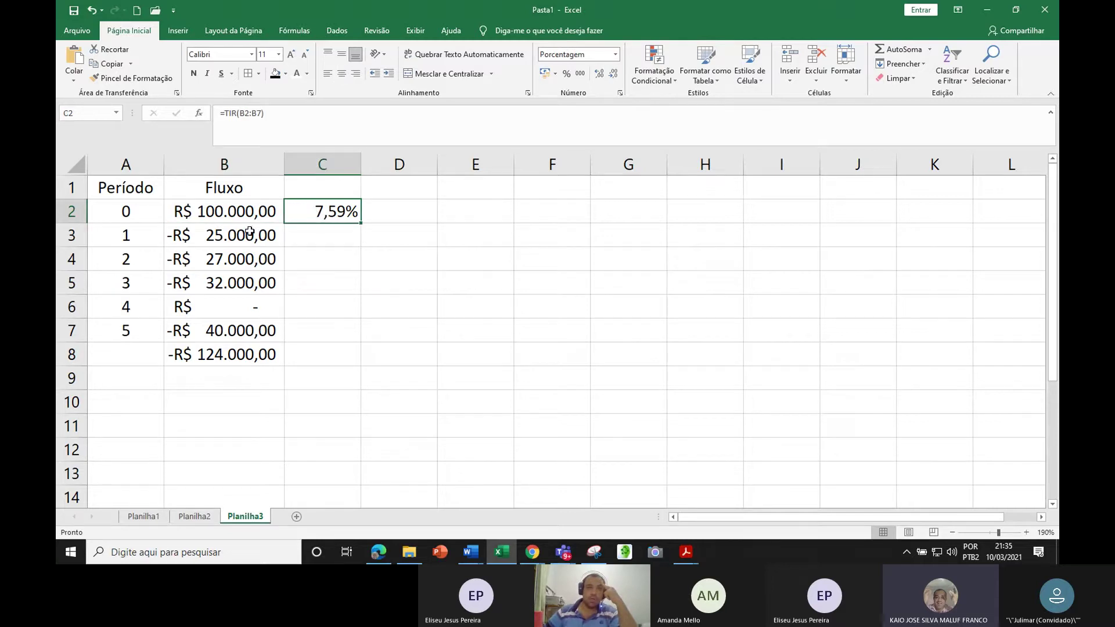
click(216, 236)
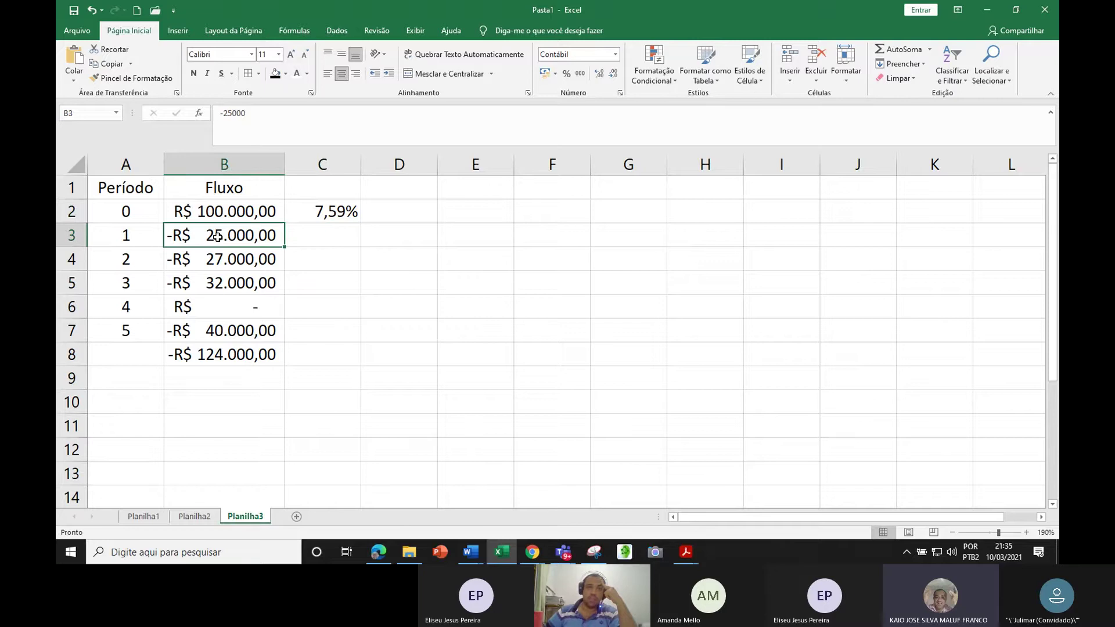
click(388, 210)
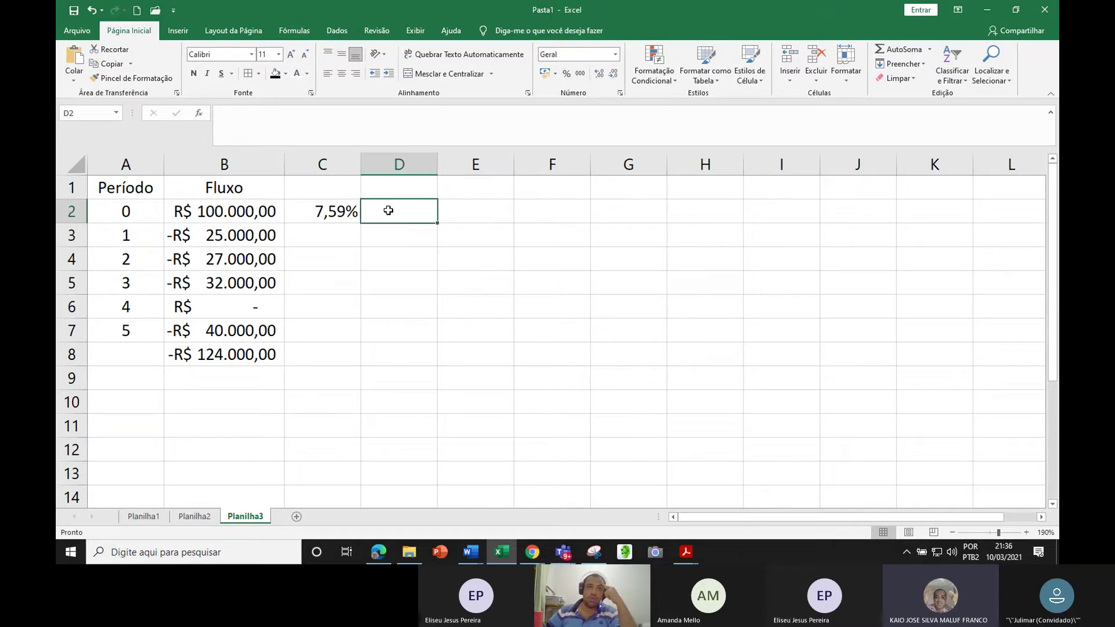
click(321, 196)
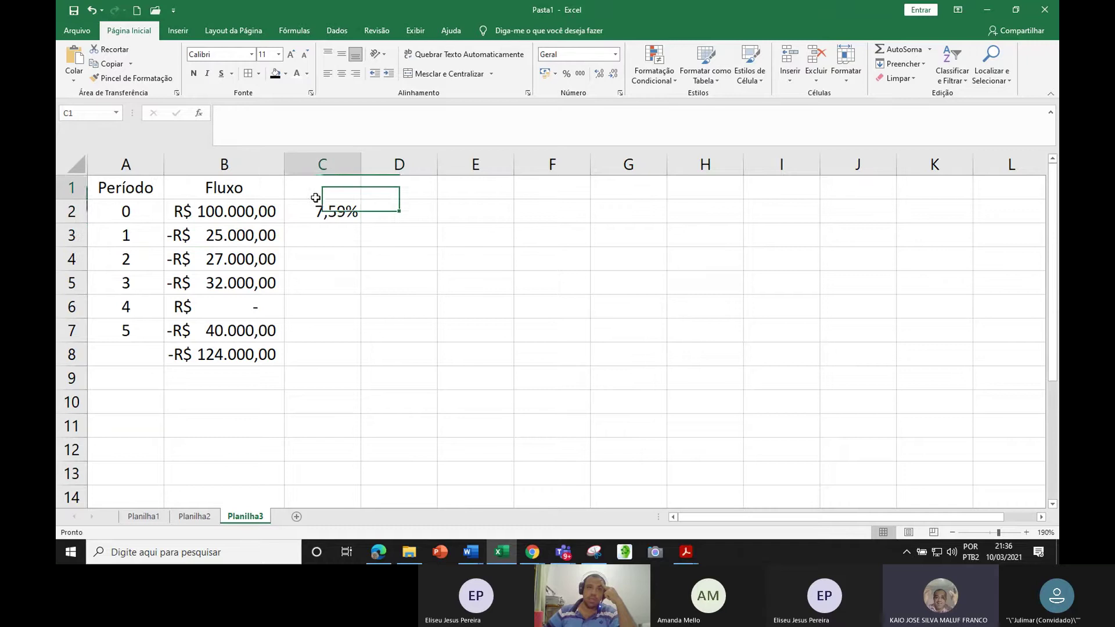
text(TIR)
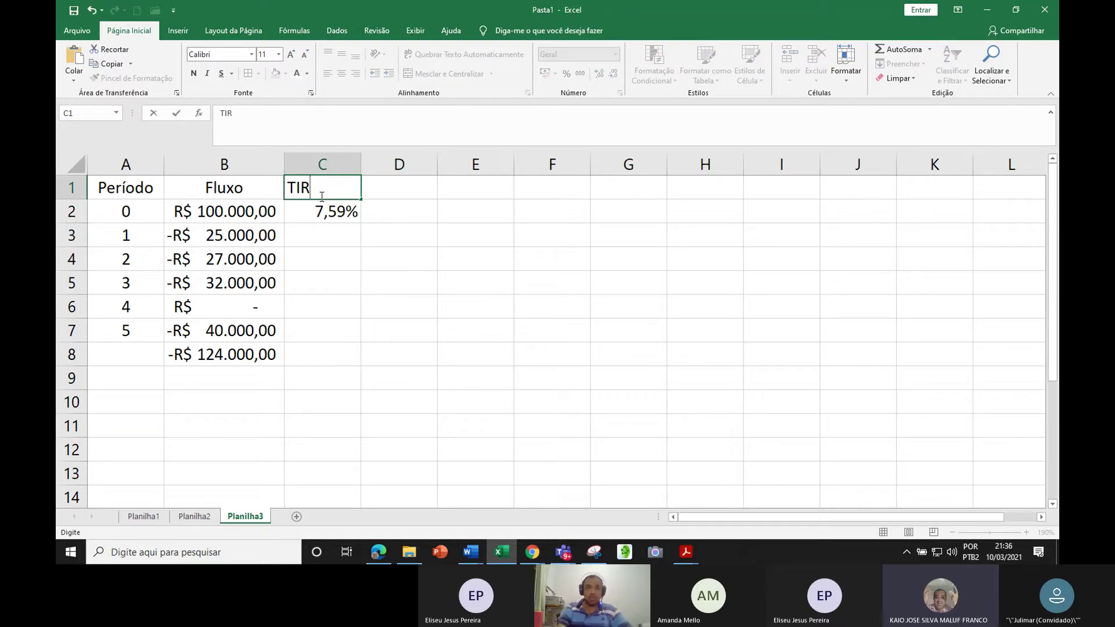
key(Tab)
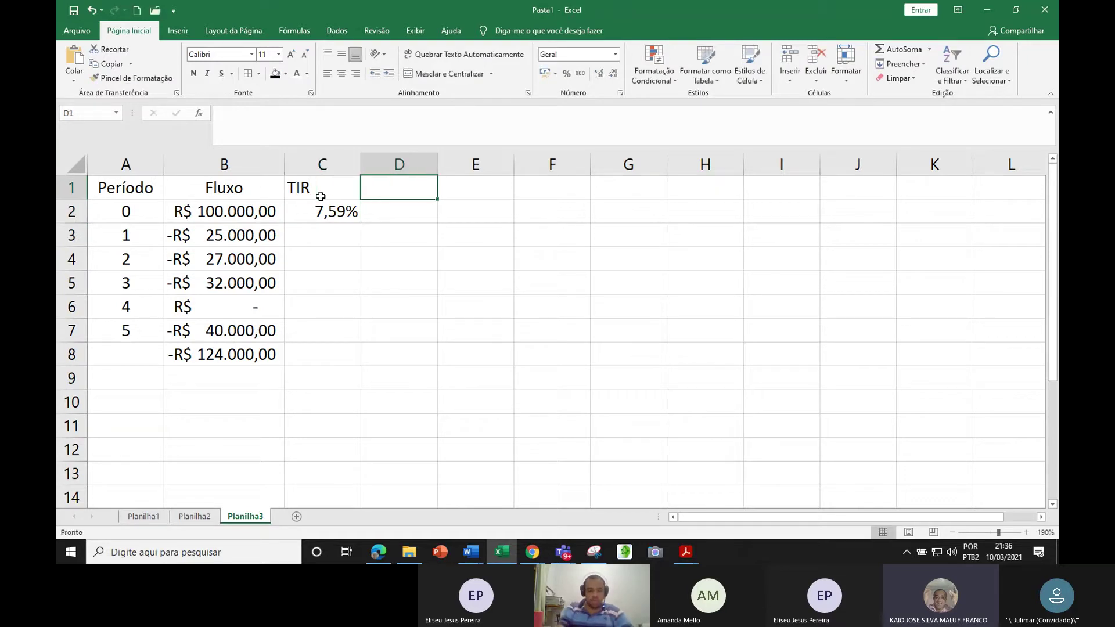
text(VPL)
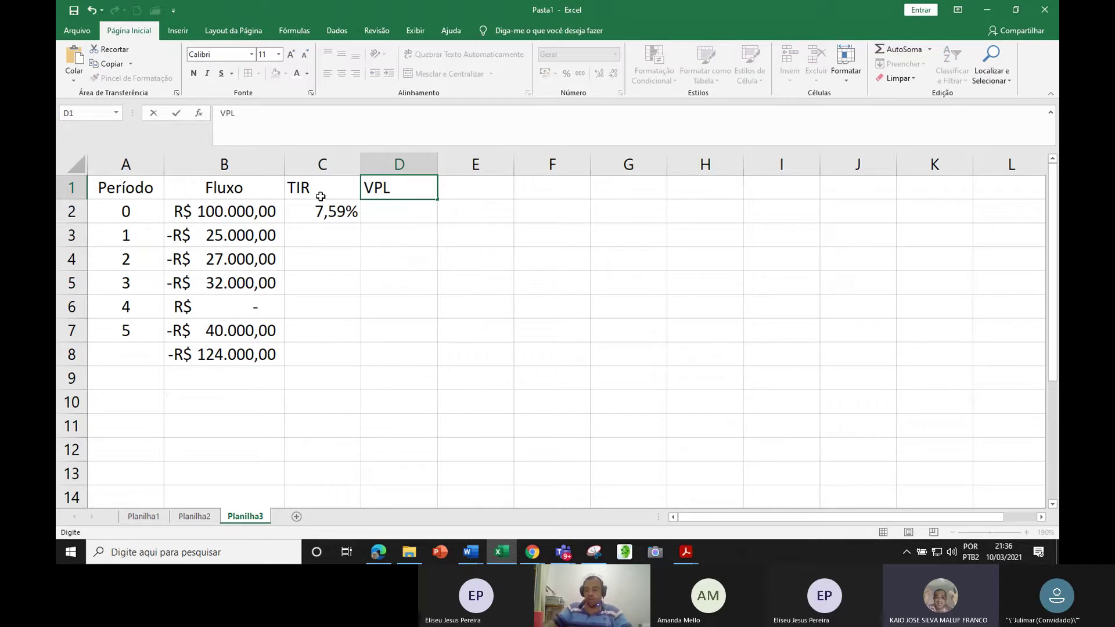
key(Return)
Start a VPL function in D2 with the TIR result in C2 as its rate
click(406, 212)
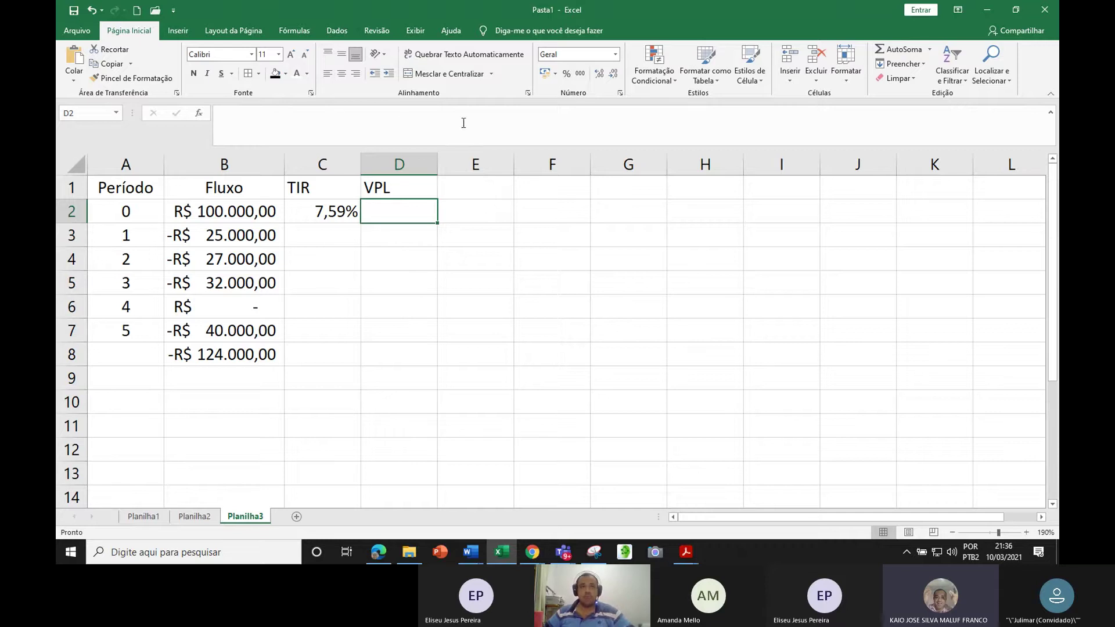
click(292, 32)
click(198, 73)
click(161, 73)
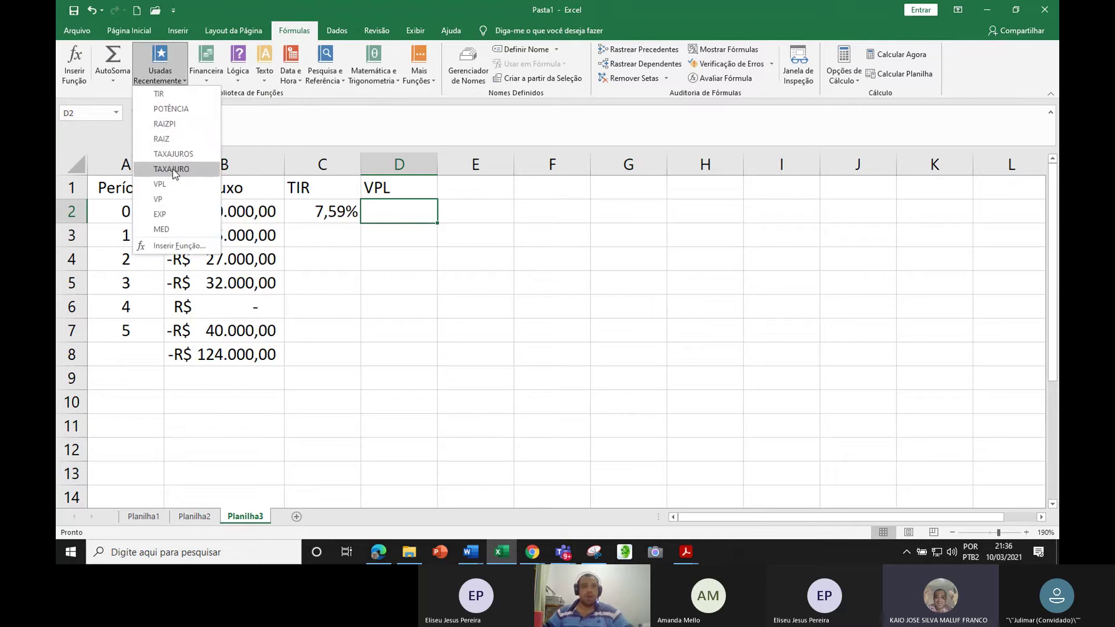
click(162, 184)
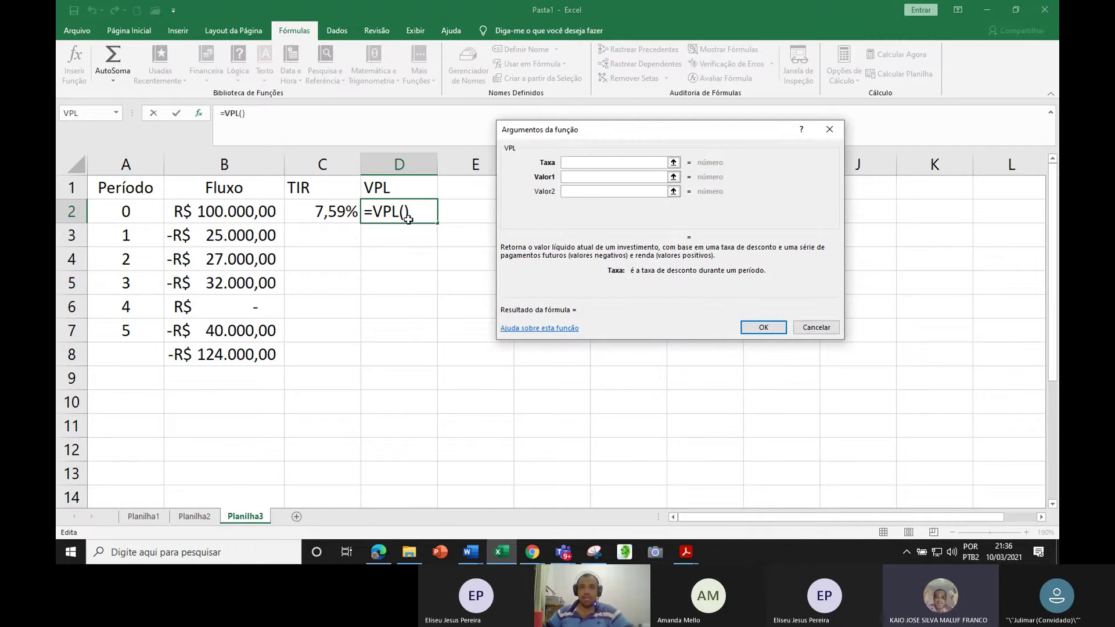
click(334, 213)
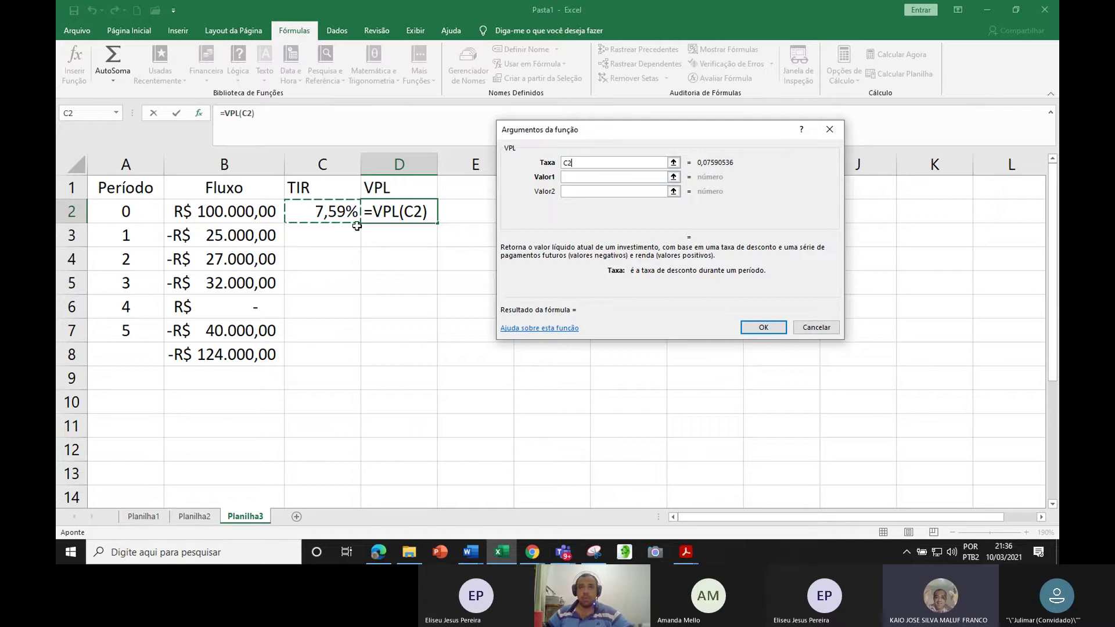
click(229, 236)
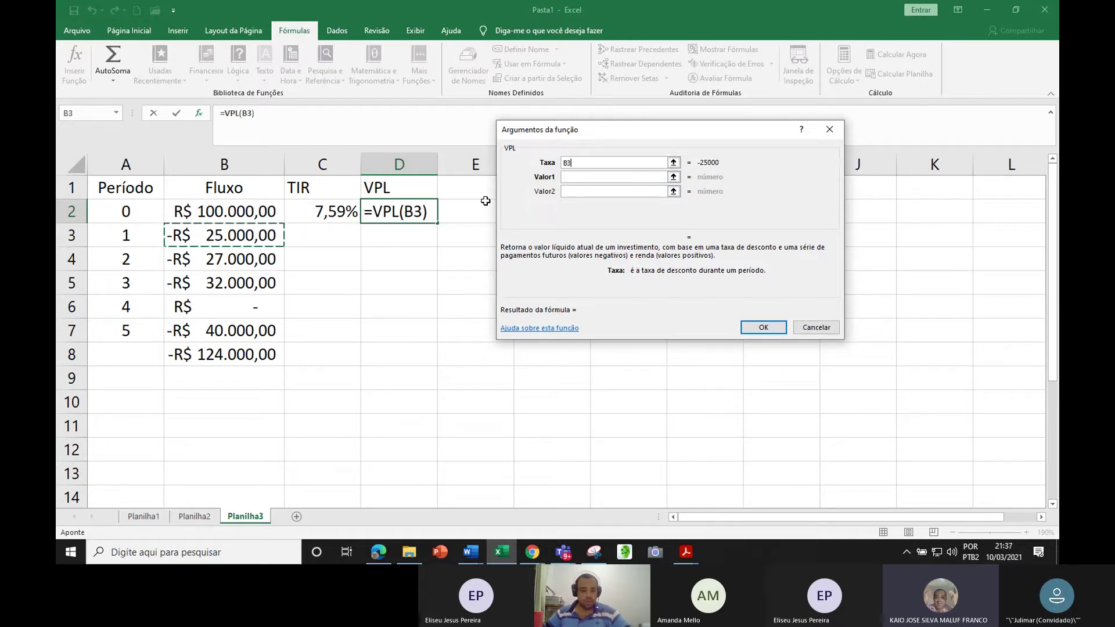
click(323, 202)
key(Tab)
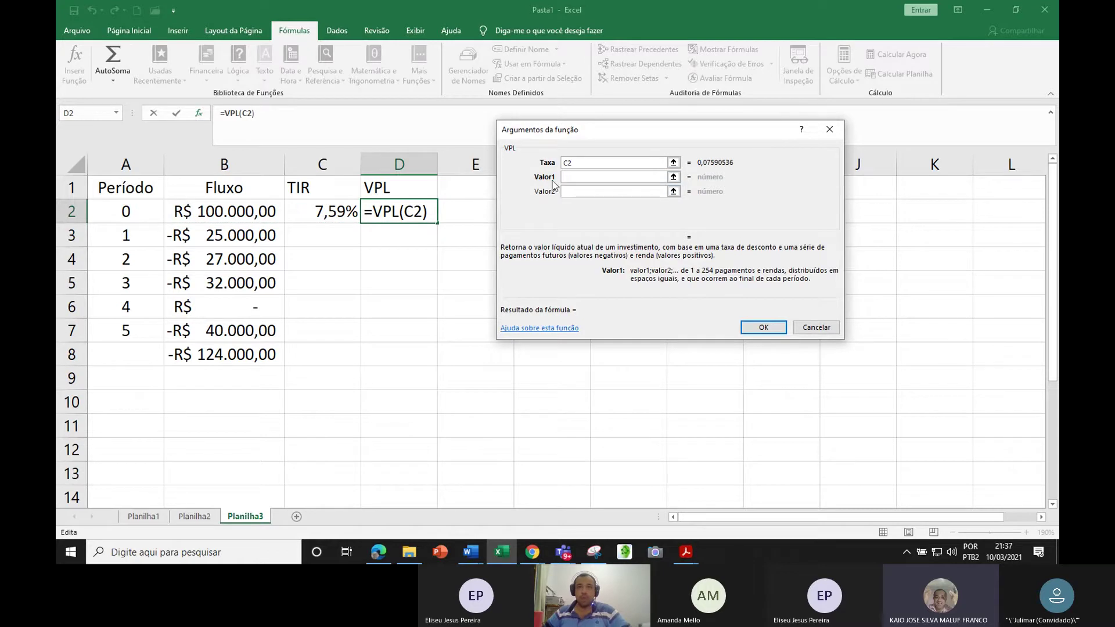
Complete the VPL function with the payments in B3, B4, B5, B6 and B7 as its five separate values
click(219, 234)
key(Tab)
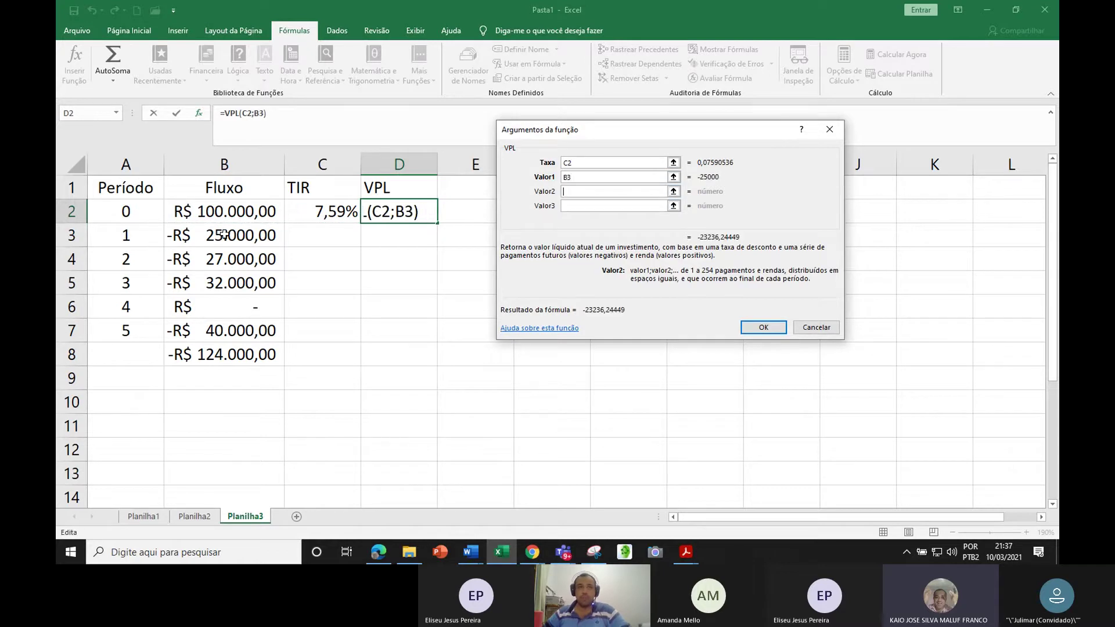
click(209, 257)
key(Tab)
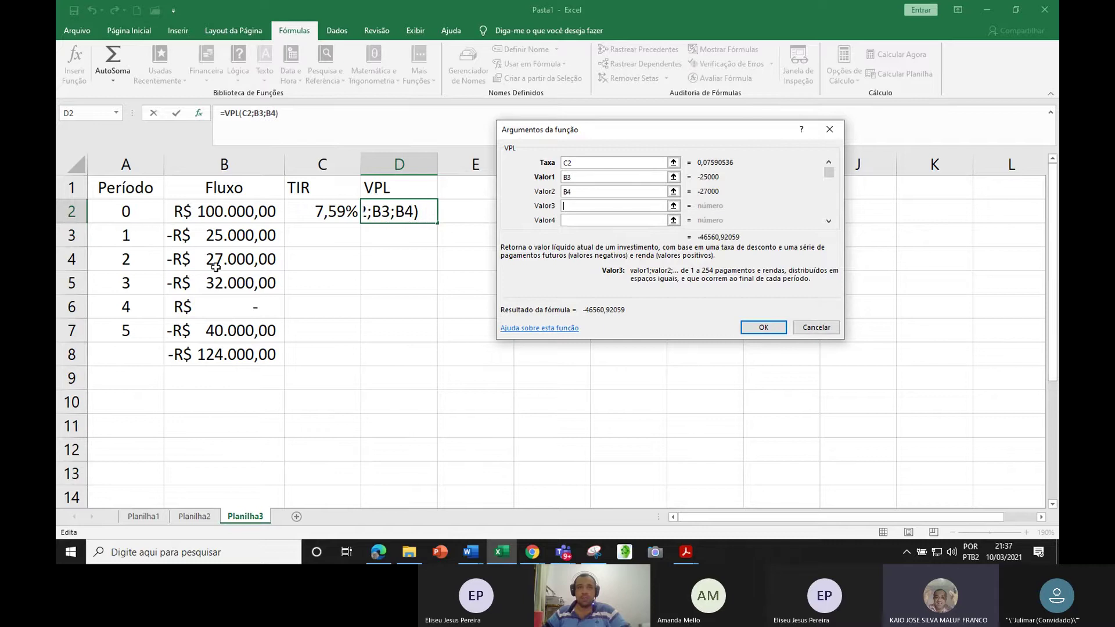
click(213, 281)
key(Tab)
click(203, 311)
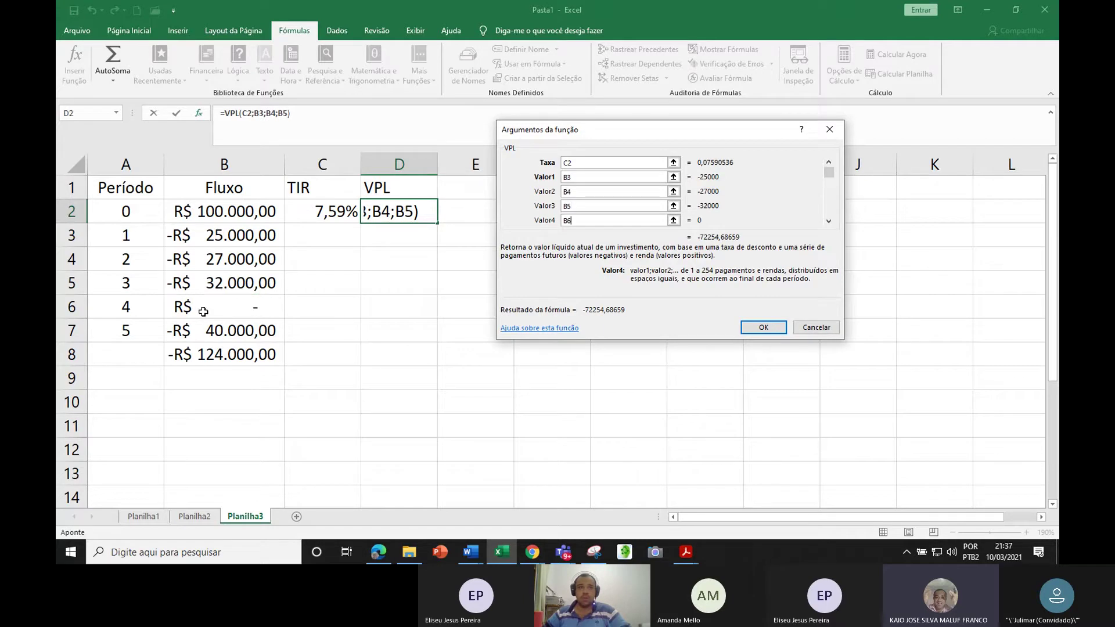
key(Tab)
click(204, 330)
key(Tab)
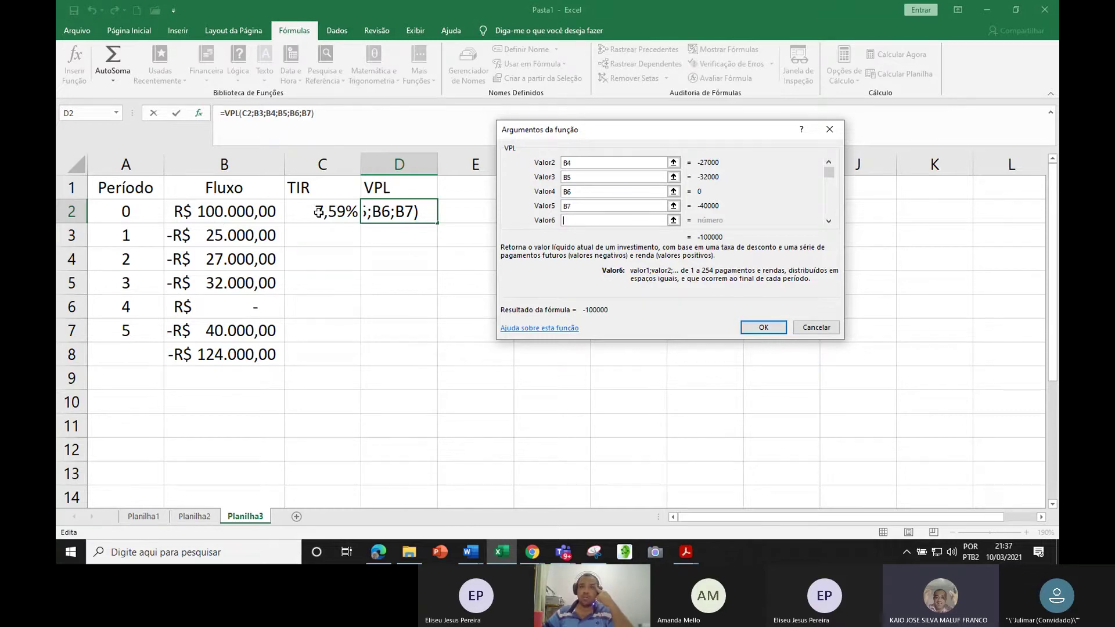
click(769, 329)
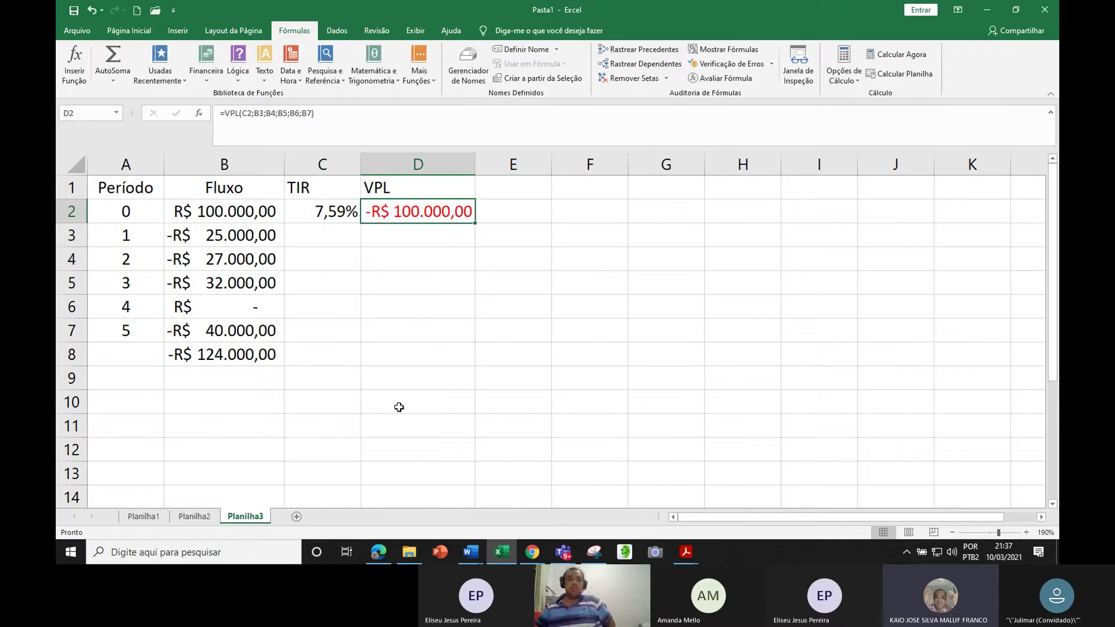
Compare the VPL result in D2 with the payments' sum in B8 and the initial amount in B2
click(243, 354)
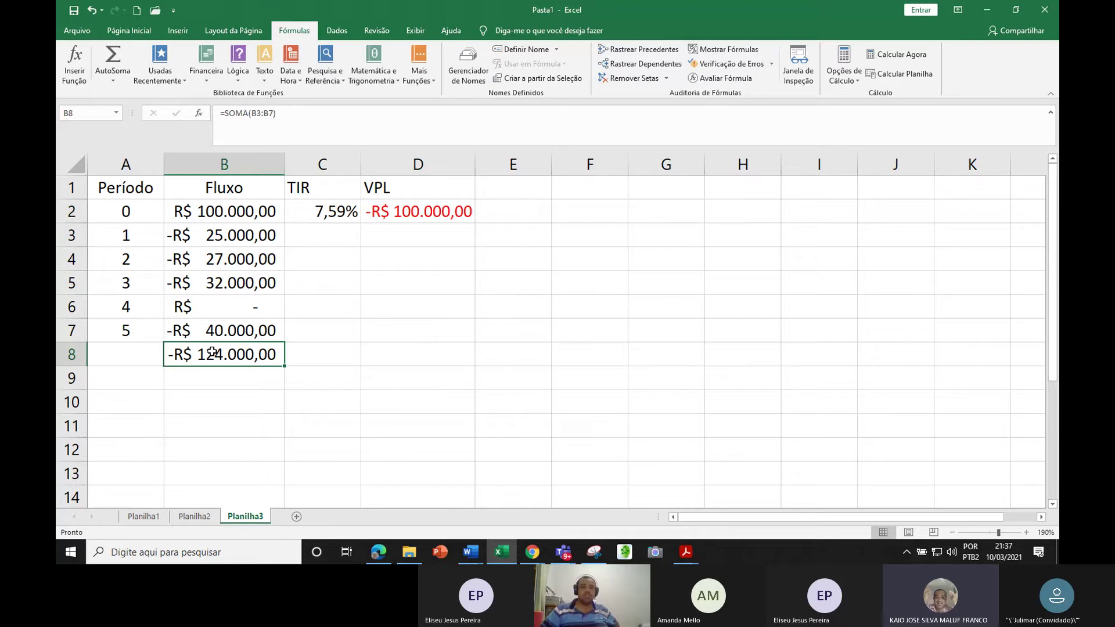
click(434, 210)
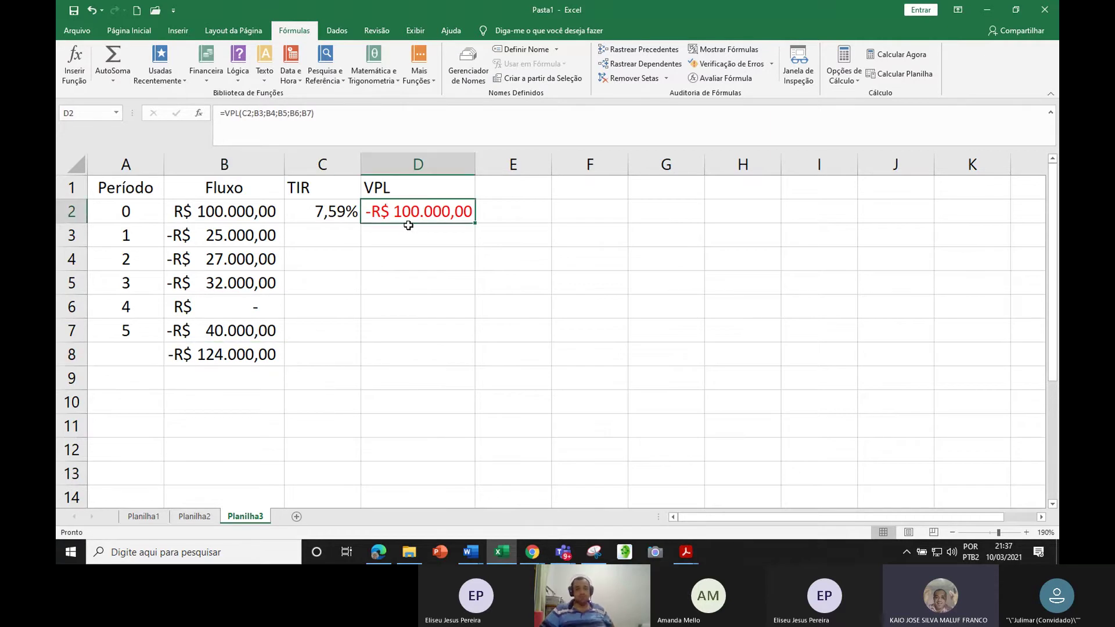
click(226, 212)
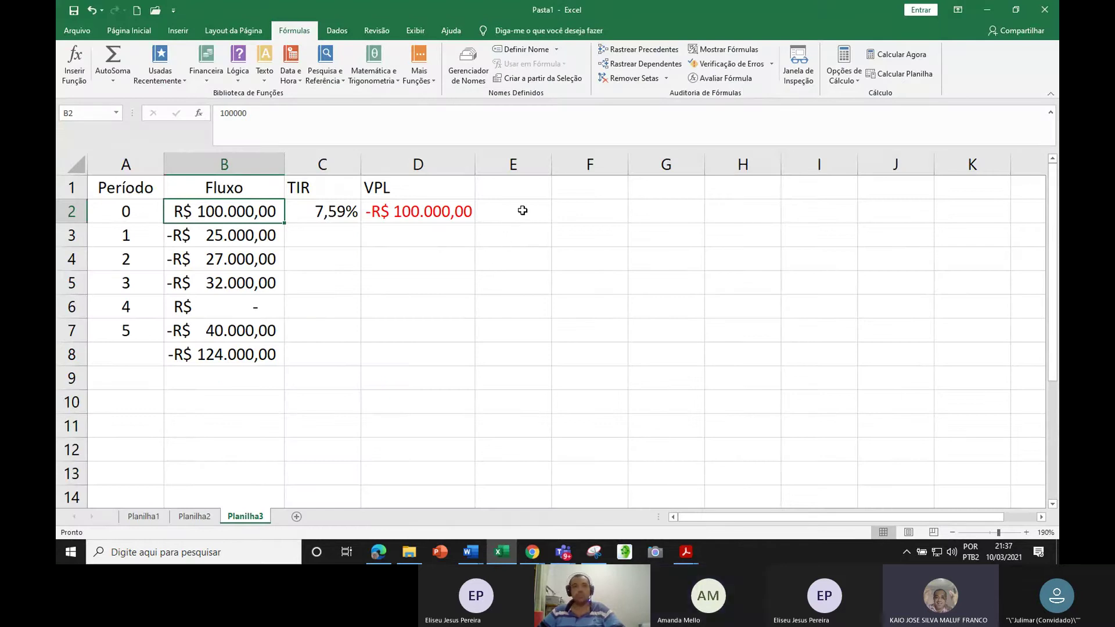
click(522, 211)
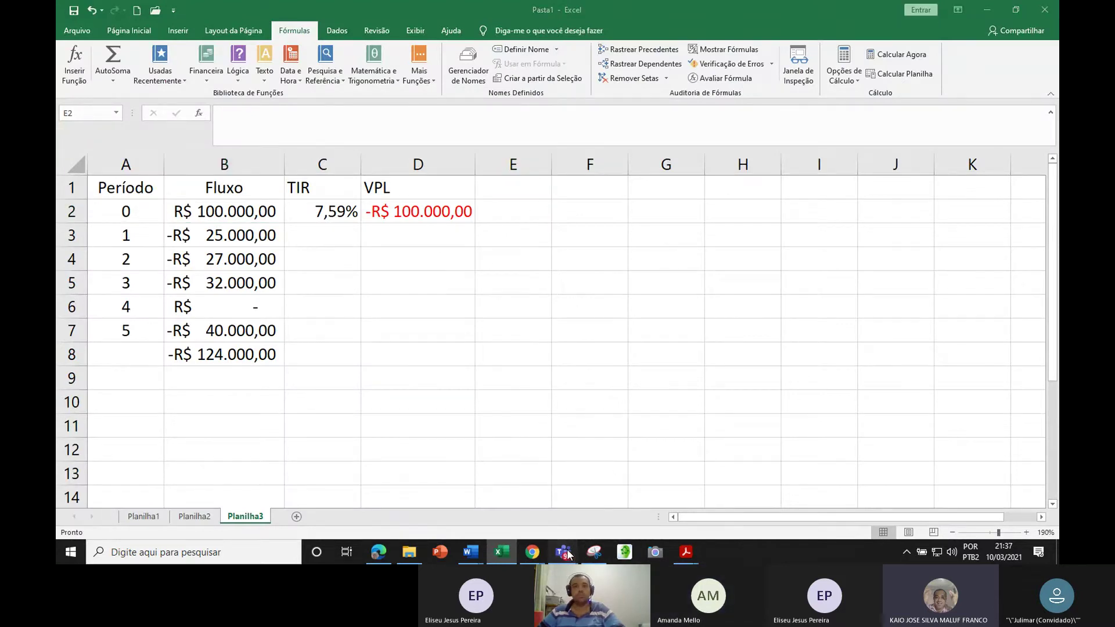
Check the Microsoft Teams meeting window and return to the Excel workbook
mouse_move(568, 554)
click(582, 486)
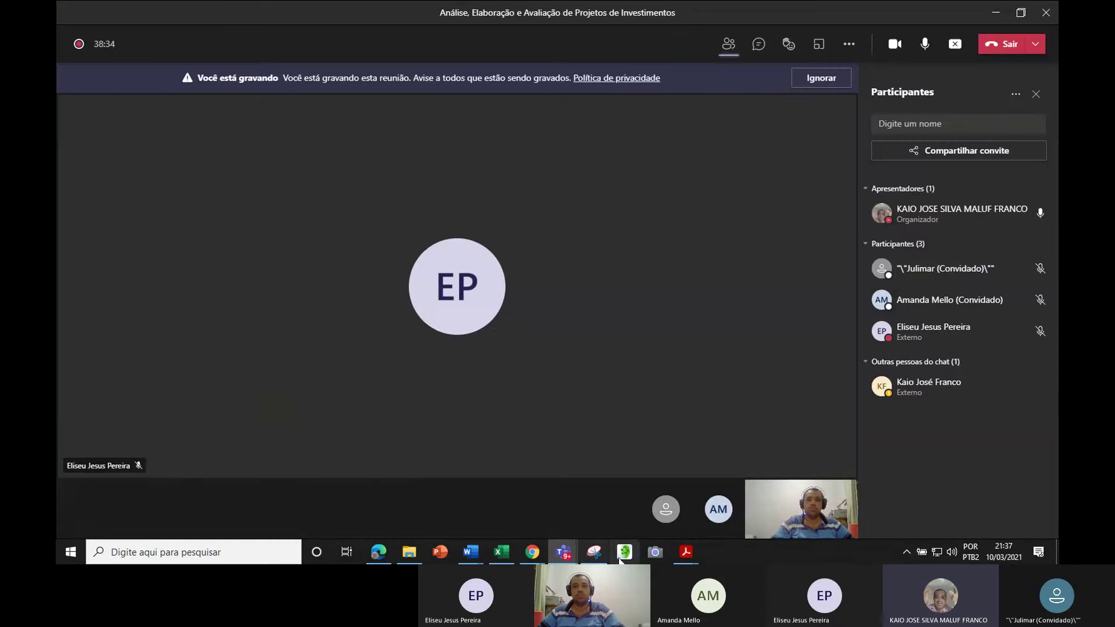
click(563, 553)
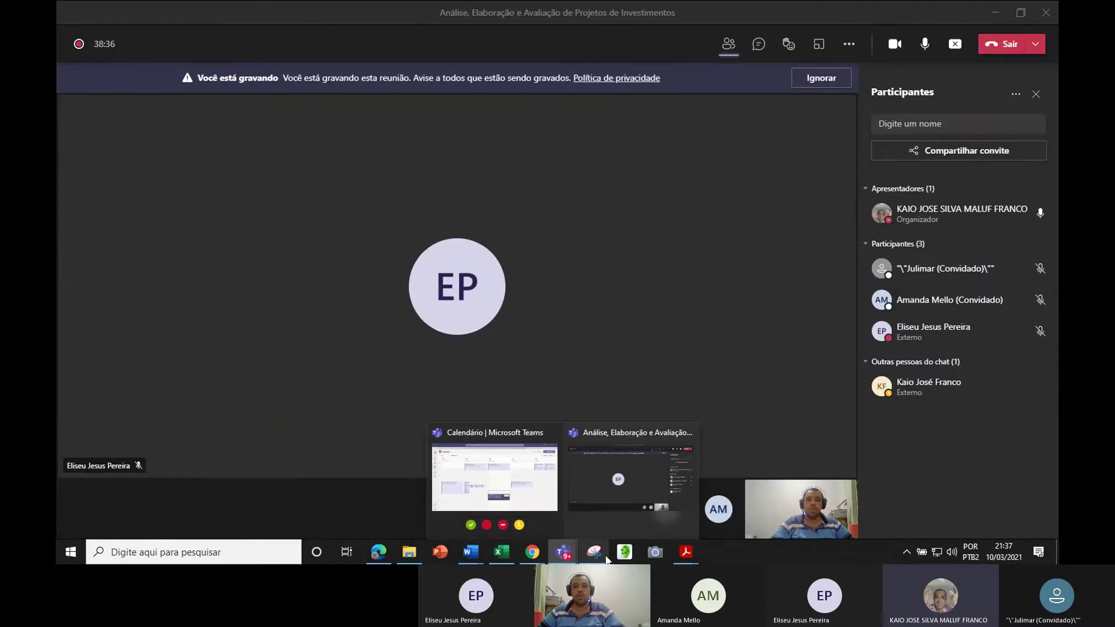
click(502, 552)
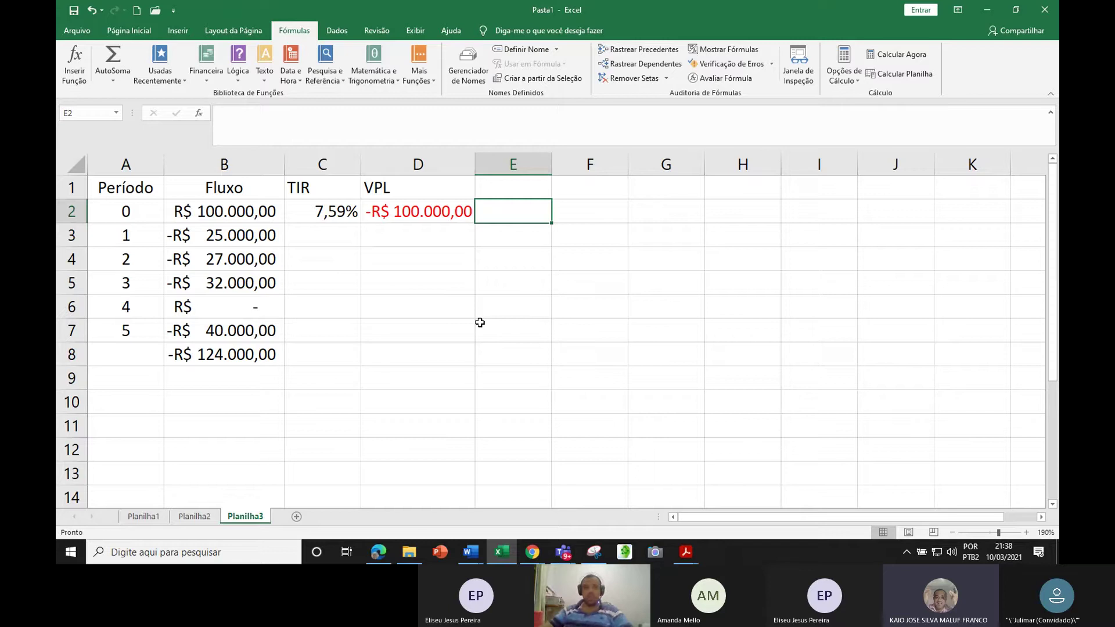
Subtract the initial amount in B2 at the end of the VPL formula in D2
click(406, 211)
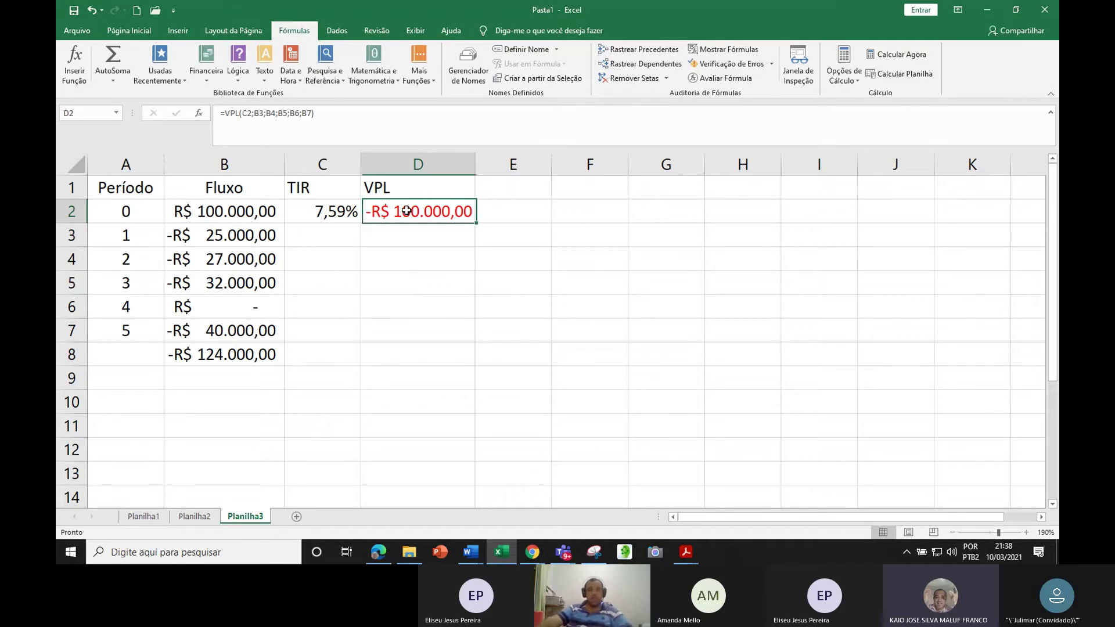
click(341, 112)
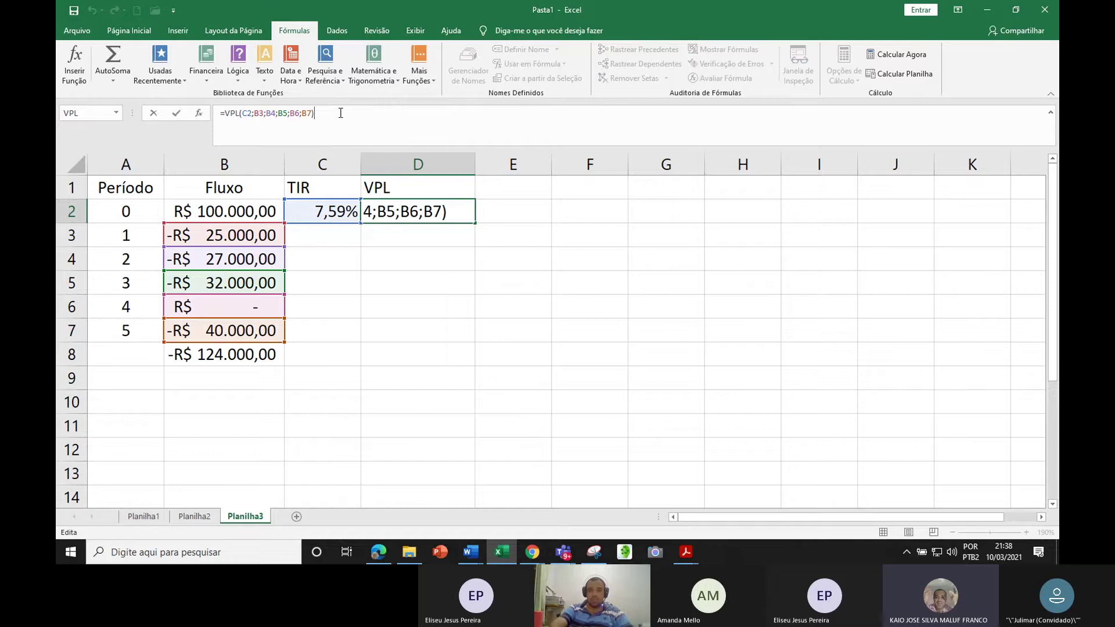
click(224, 212)
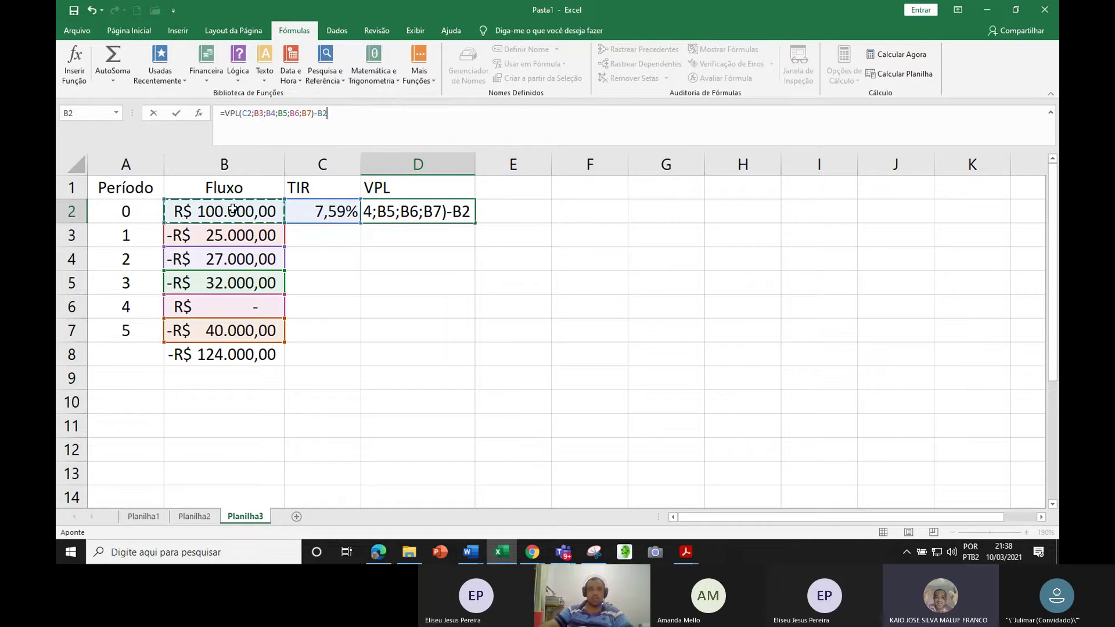
key(Return)
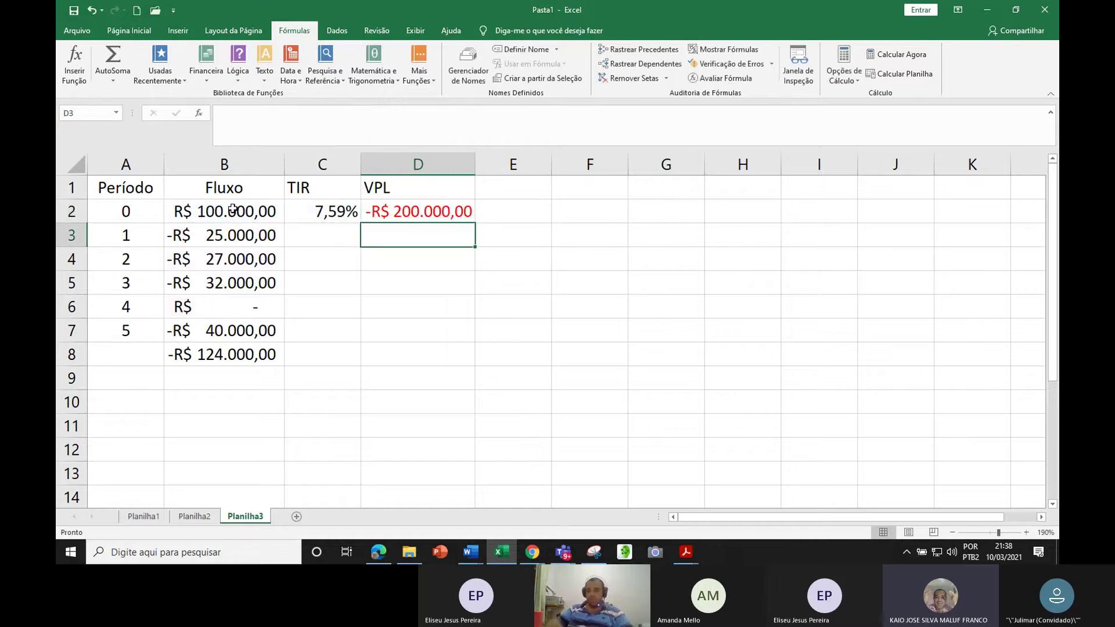
Change the VPL formula in D2 to add B2 instead of subtracting it, and review the TIR and VPL cells
key(Up)
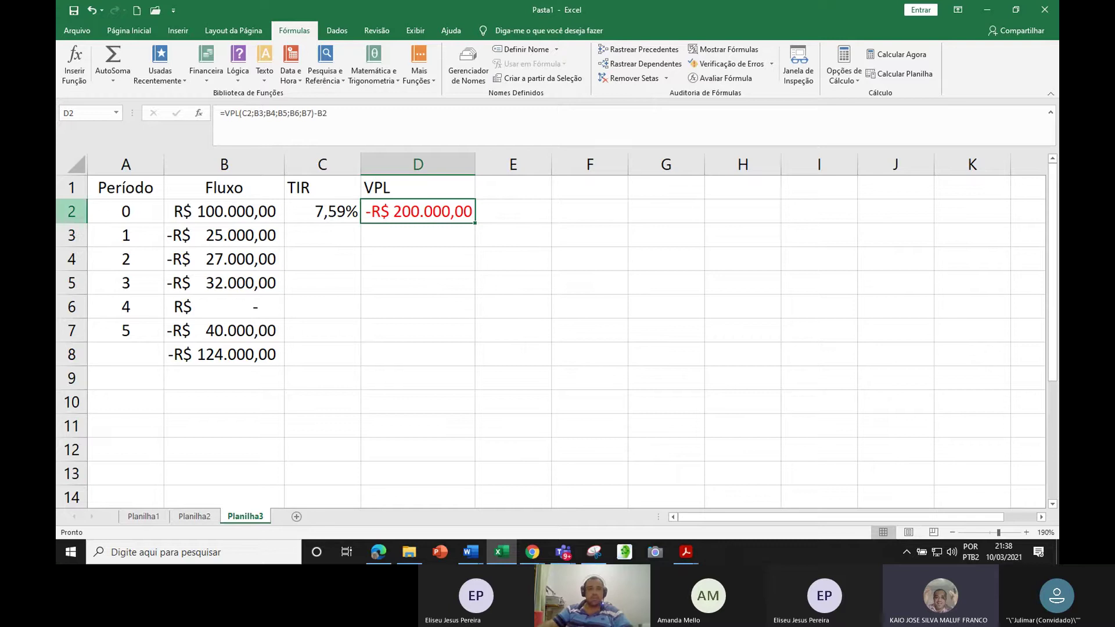
click(317, 113)
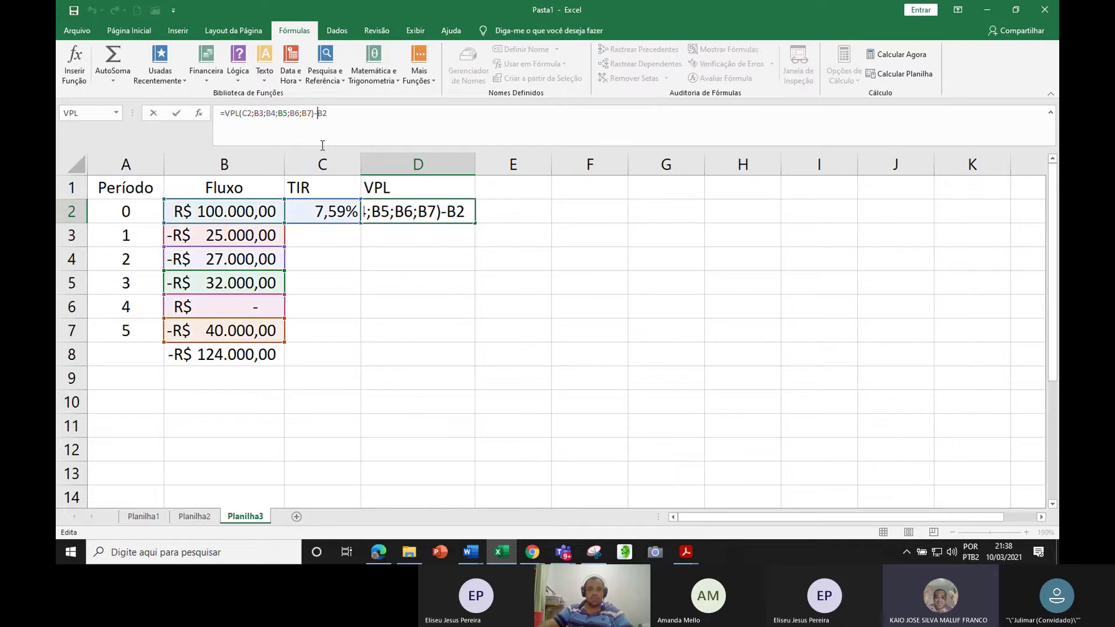
key(BackSpace)
text(+)
key(Return)
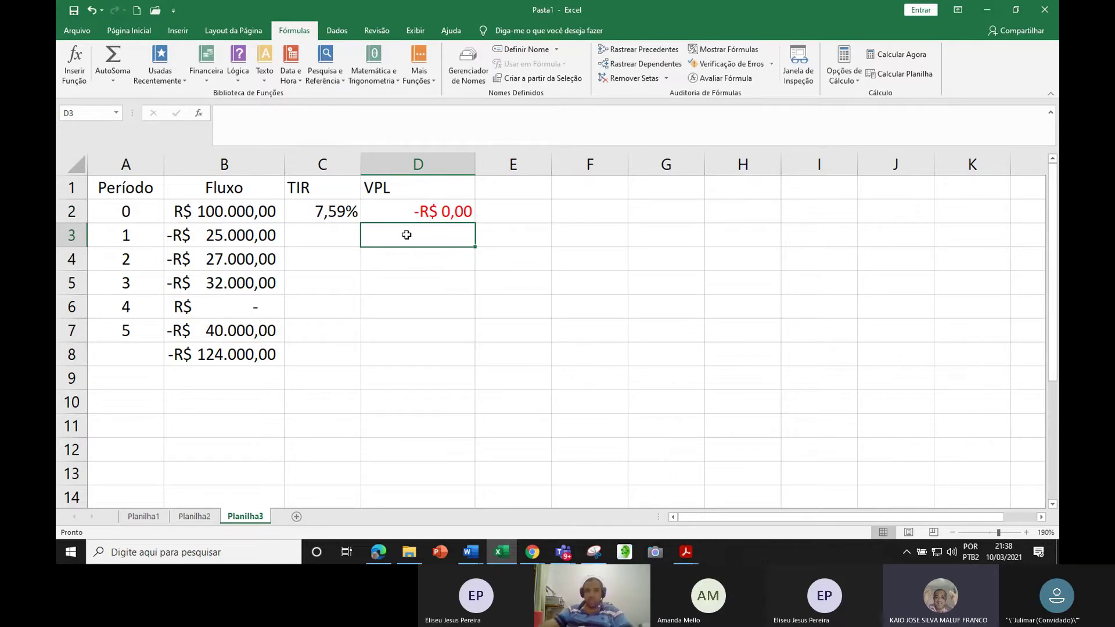
click(334, 207)
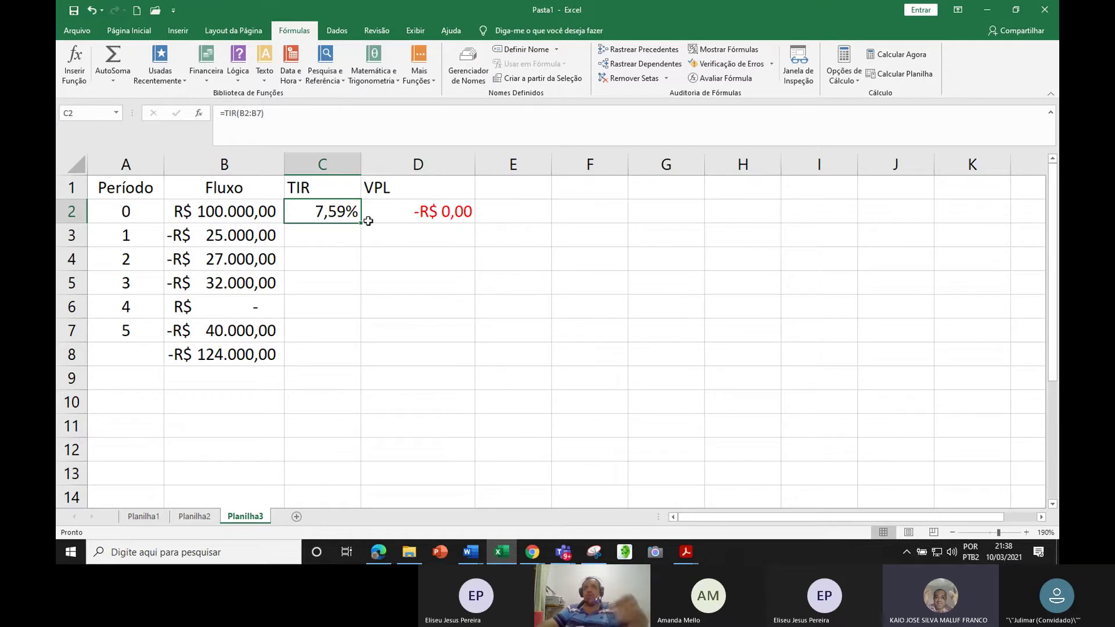
click(421, 213)
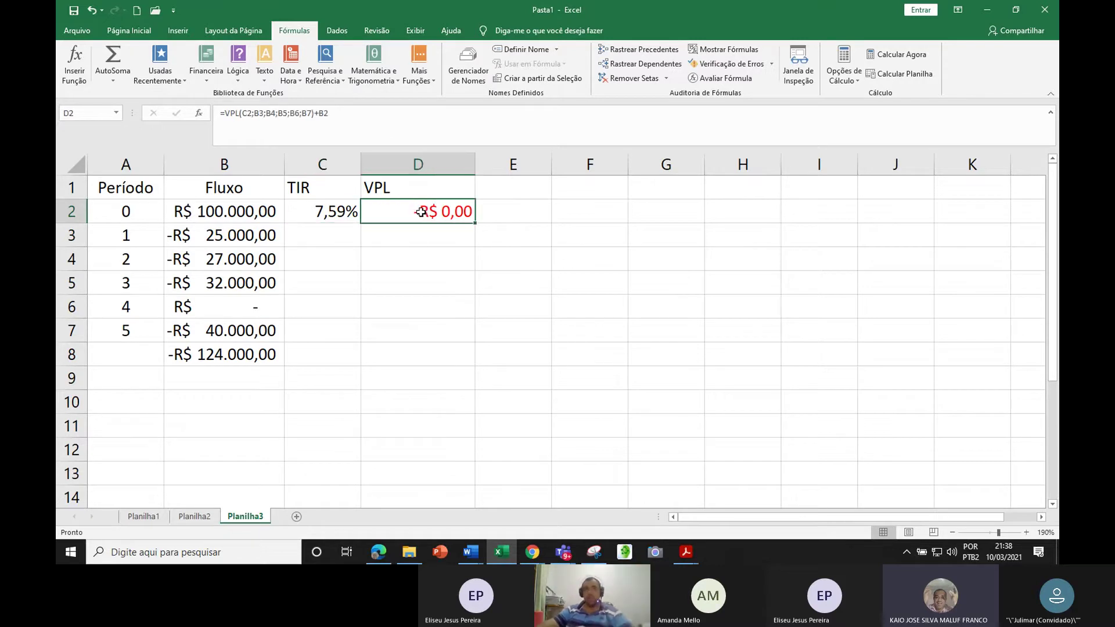
Remove the added B2 from the VPL formula in D2, leaving only flows B3 to B7 discounted at C2
click(399, 119)
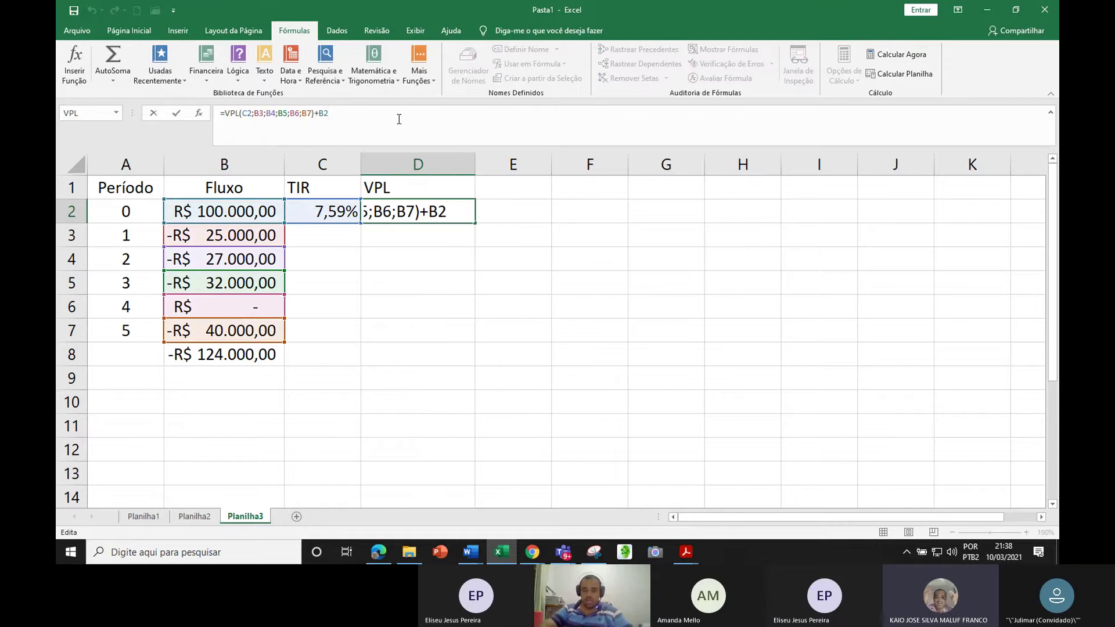
key(BackSpace)
key(BackSpace)
key(BackSpace)
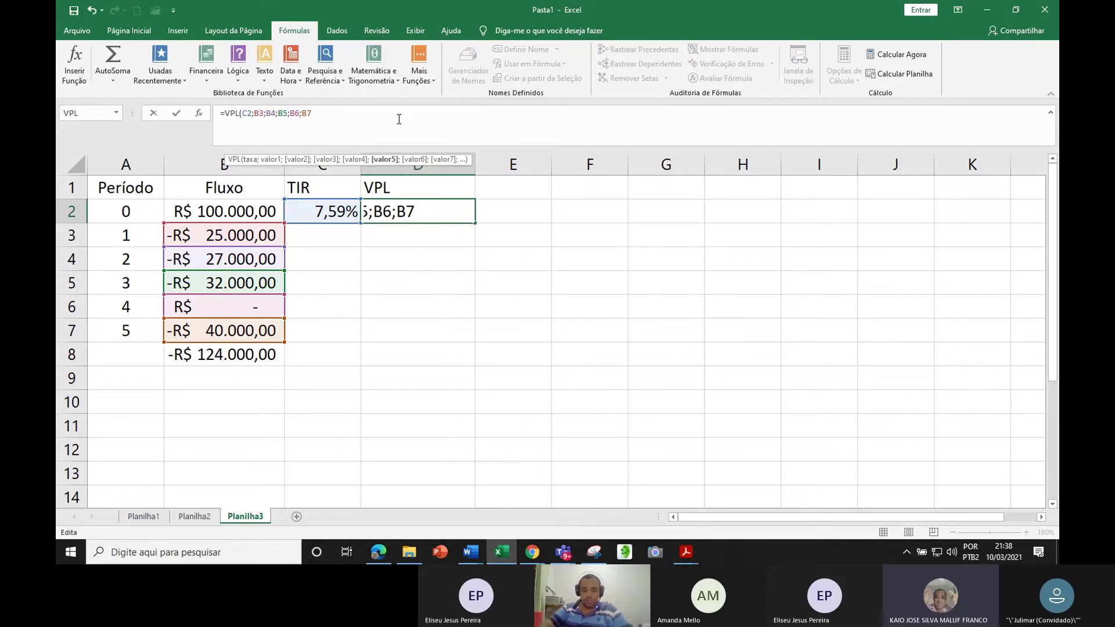
text())
key(Return)
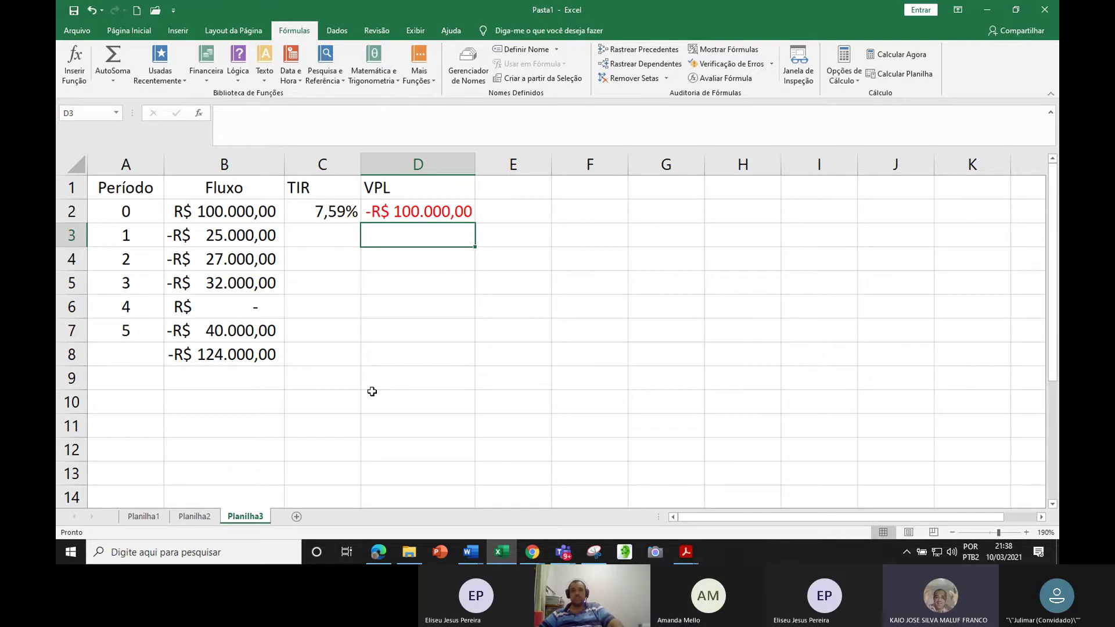
key(alt+Tab)
key(alt+Tab)
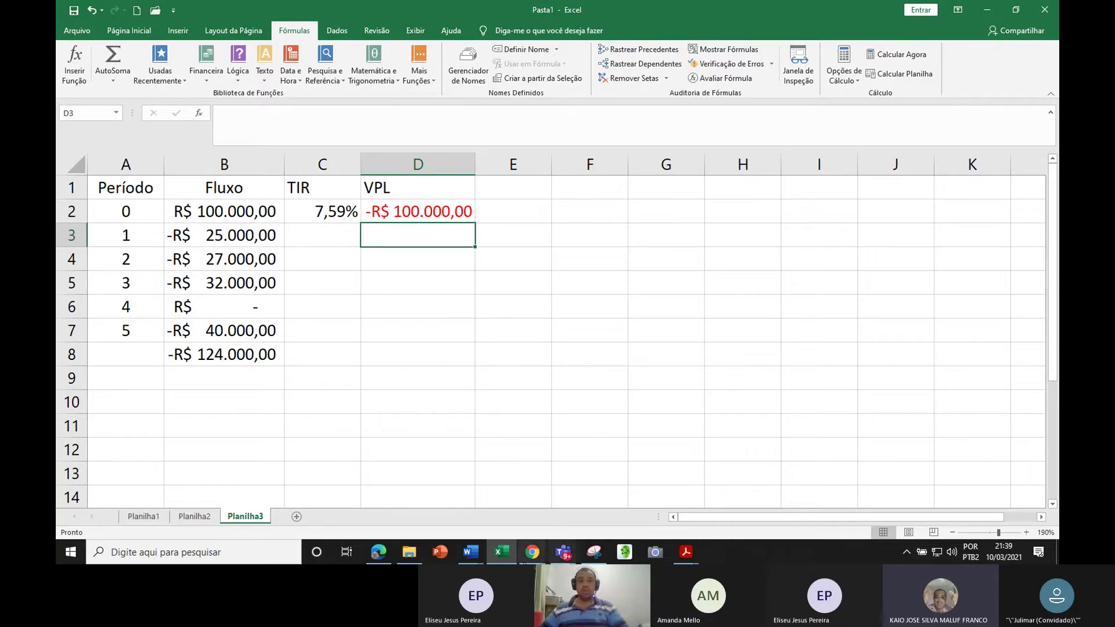
Switch to Word, create a blank document and look through the list of recent documents
click(470, 552)
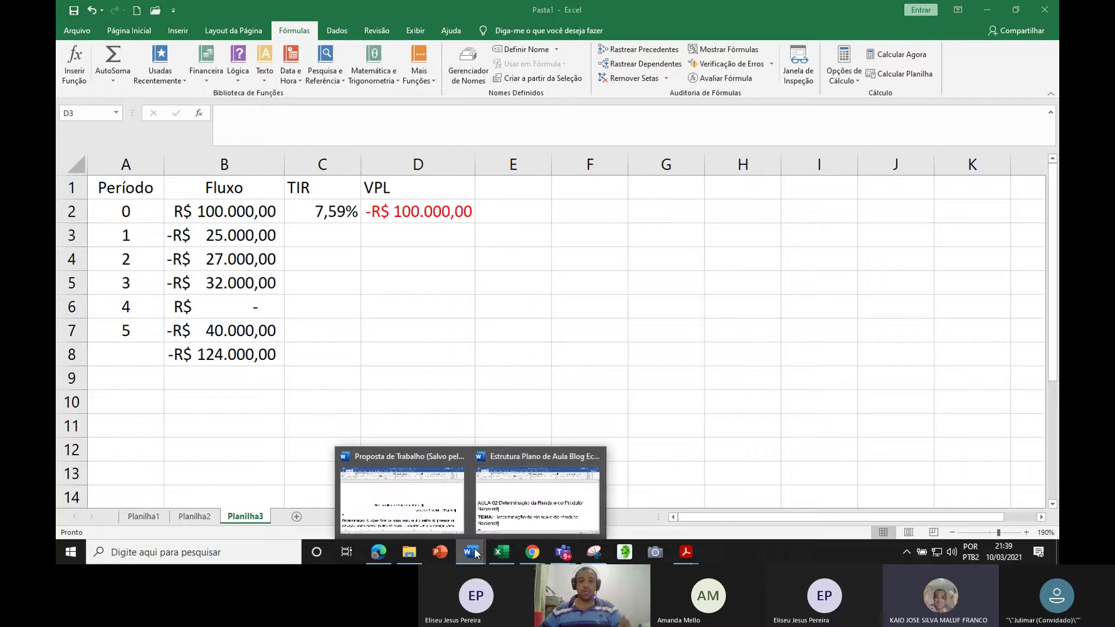
click(556, 485)
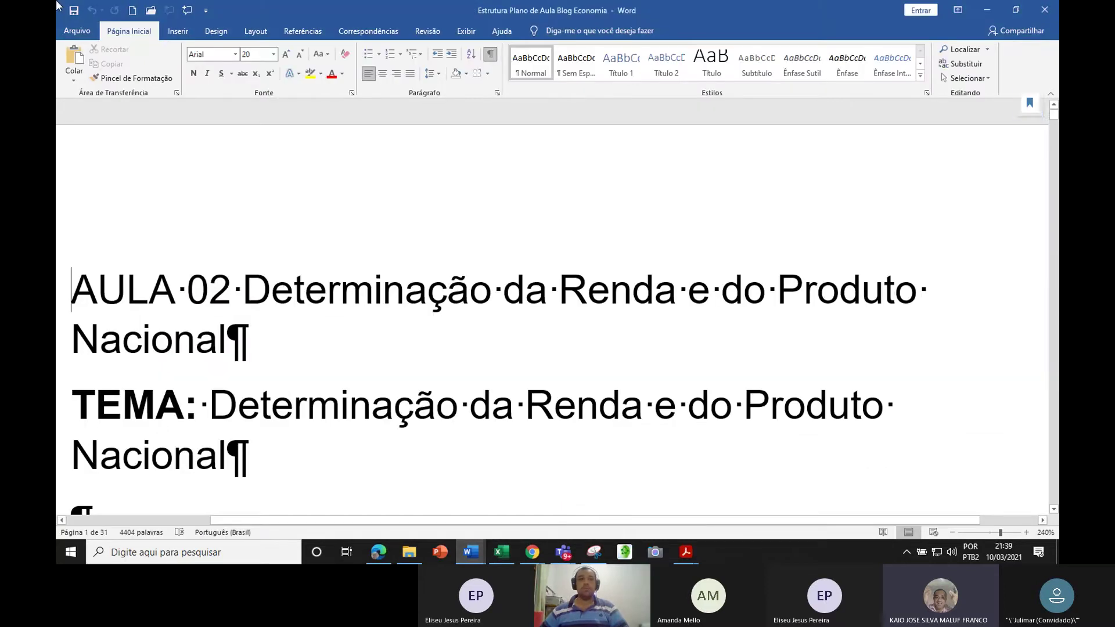
click(133, 11)
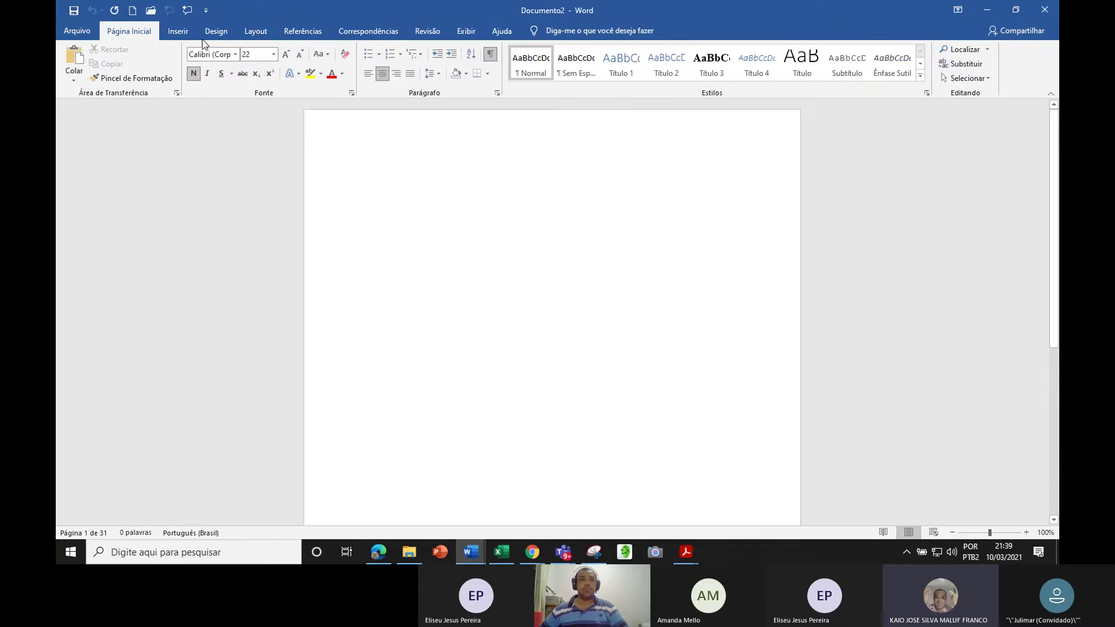
click(78, 31)
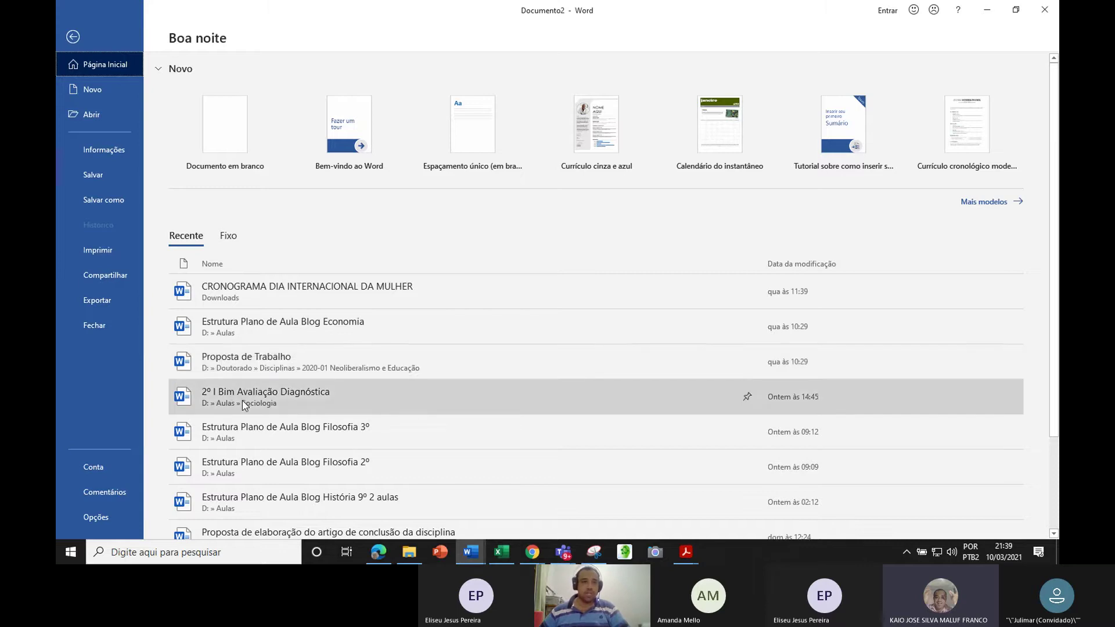
scroll(242, 399, down, 1)
scroll(241, 408, down, 1)
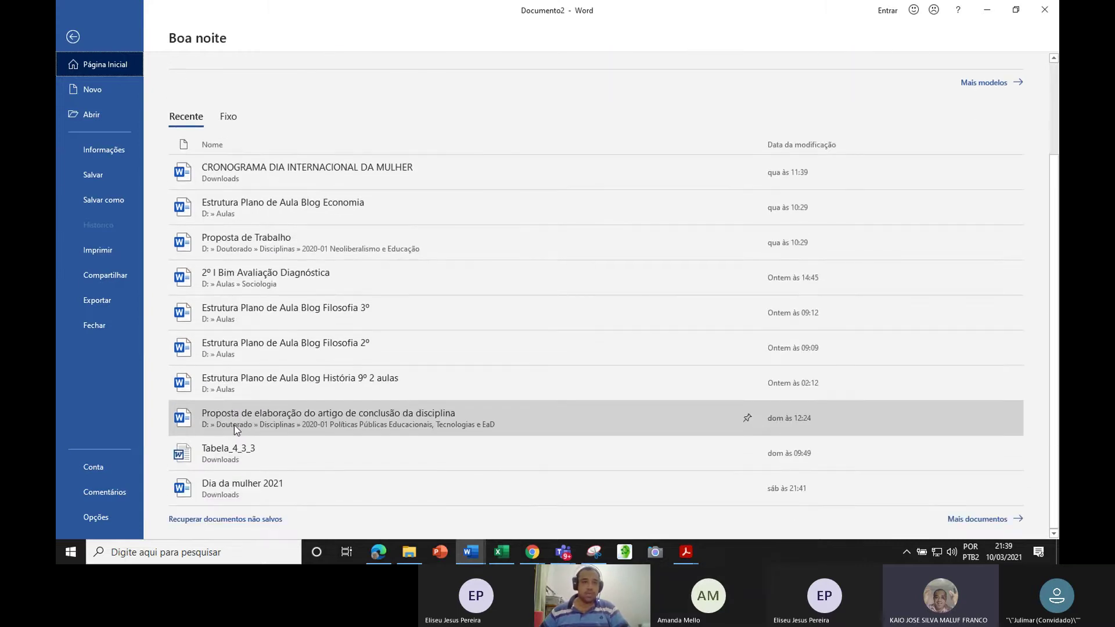
scroll(239, 434, up, 2)
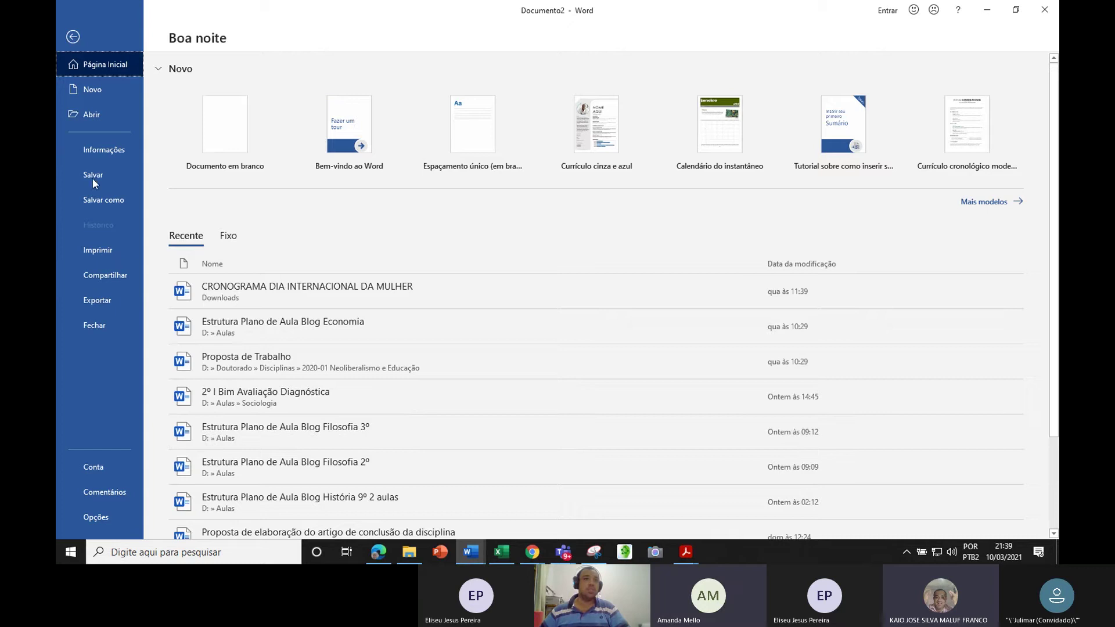
Open the Fórmulas Financeiras document from the Aulas > Investimentos folder on drive D
click(83, 110)
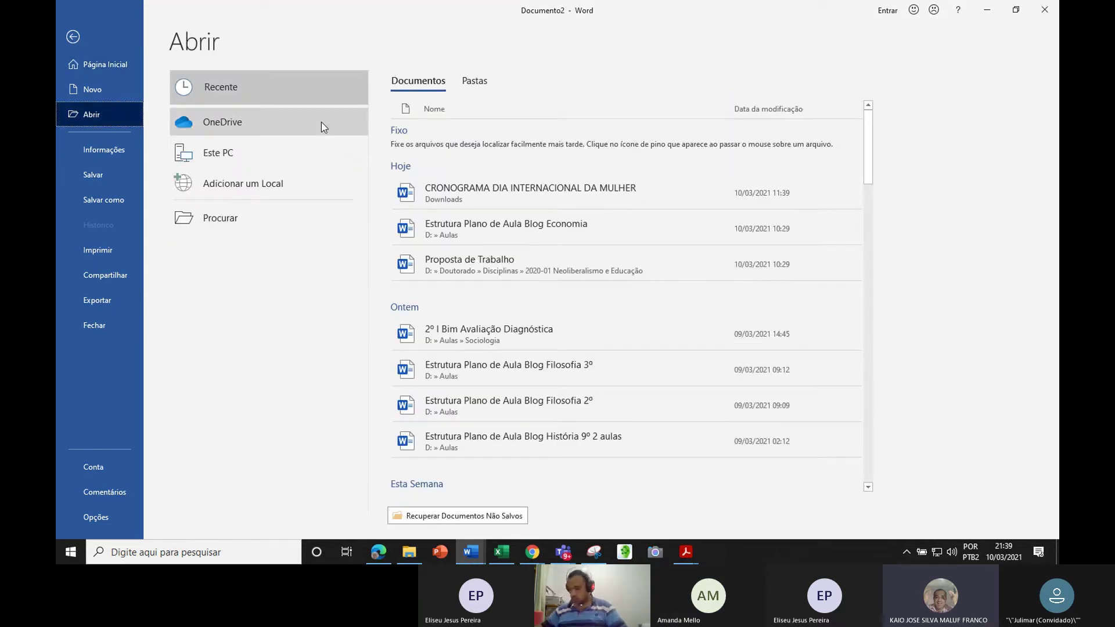
click(224, 221)
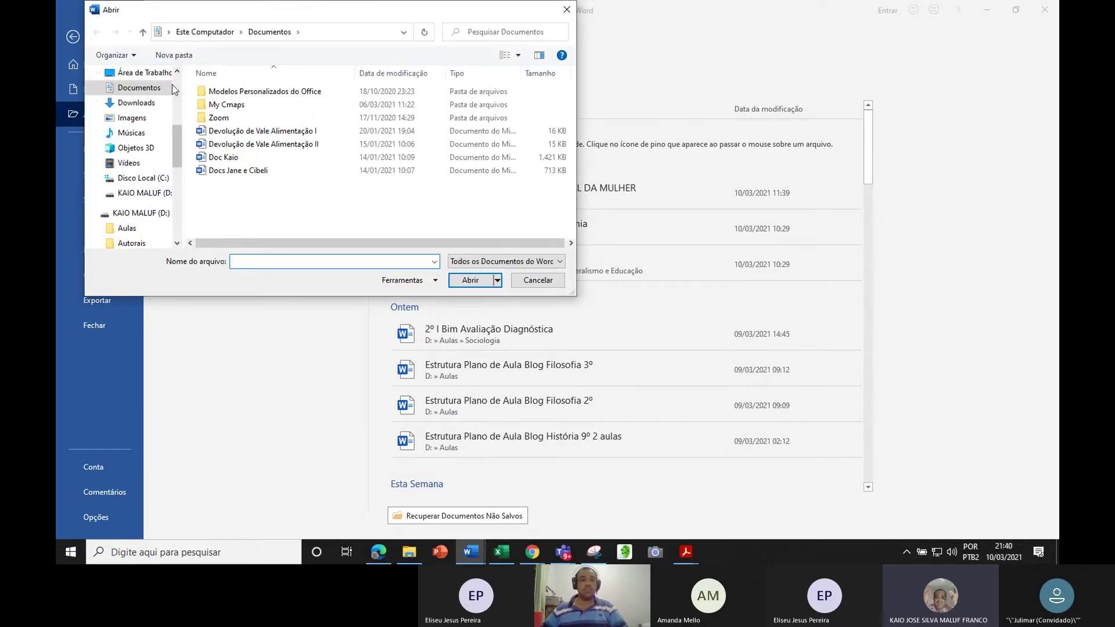
drag(178, 154, 178, 166)
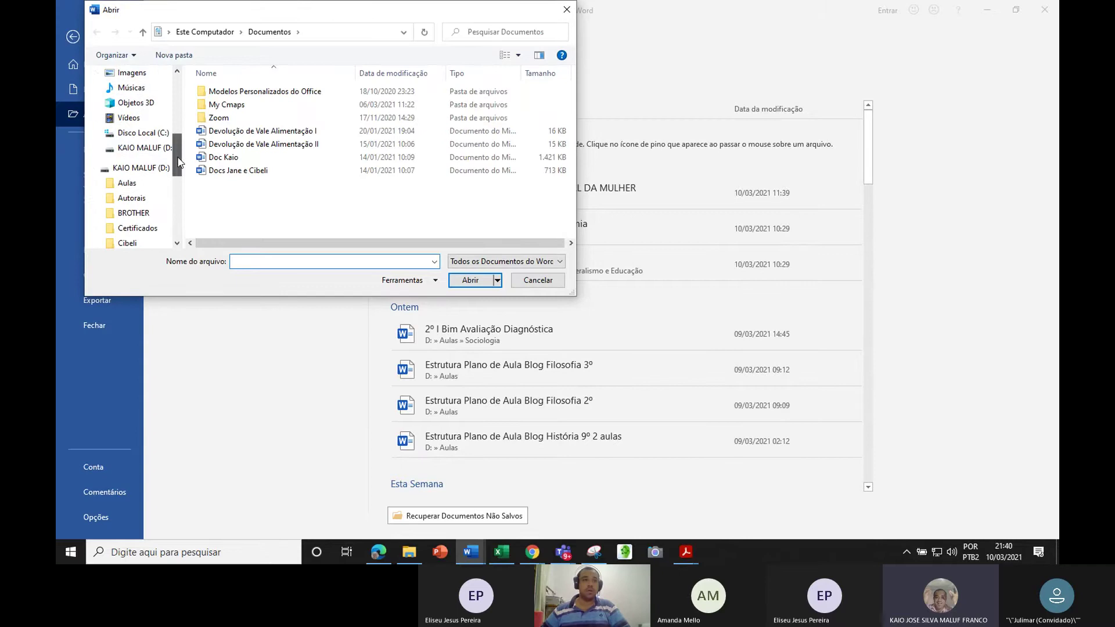
click(126, 182)
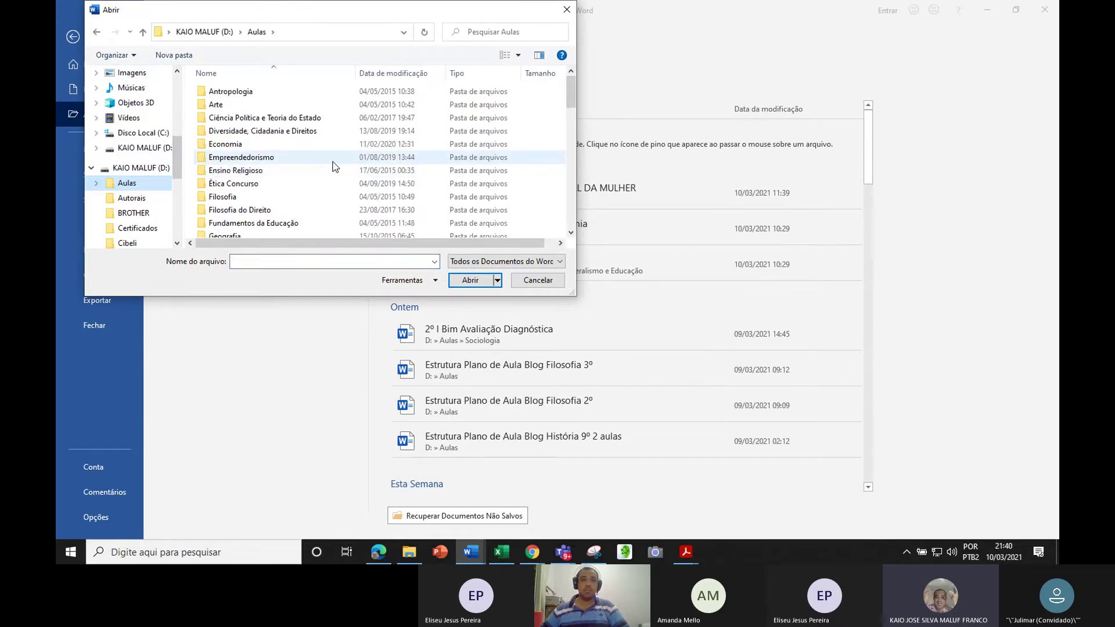
scroll(242, 197, down, 1)
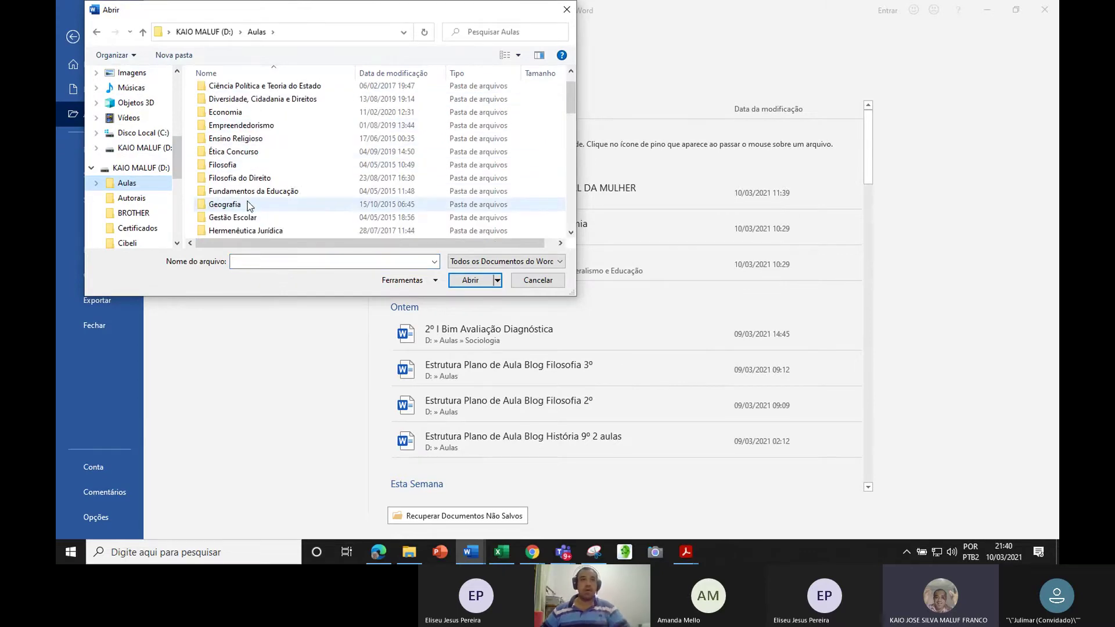
scroll(242, 202, down, 1)
scroll(243, 206, down, 2)
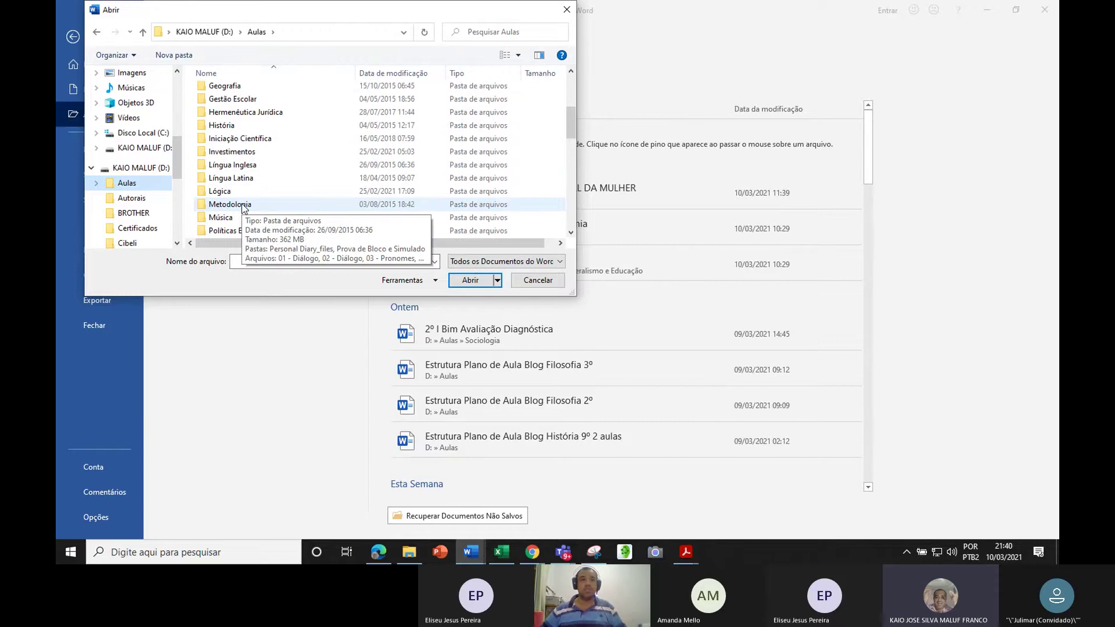
click(231, 152)
double_click(230, 152)
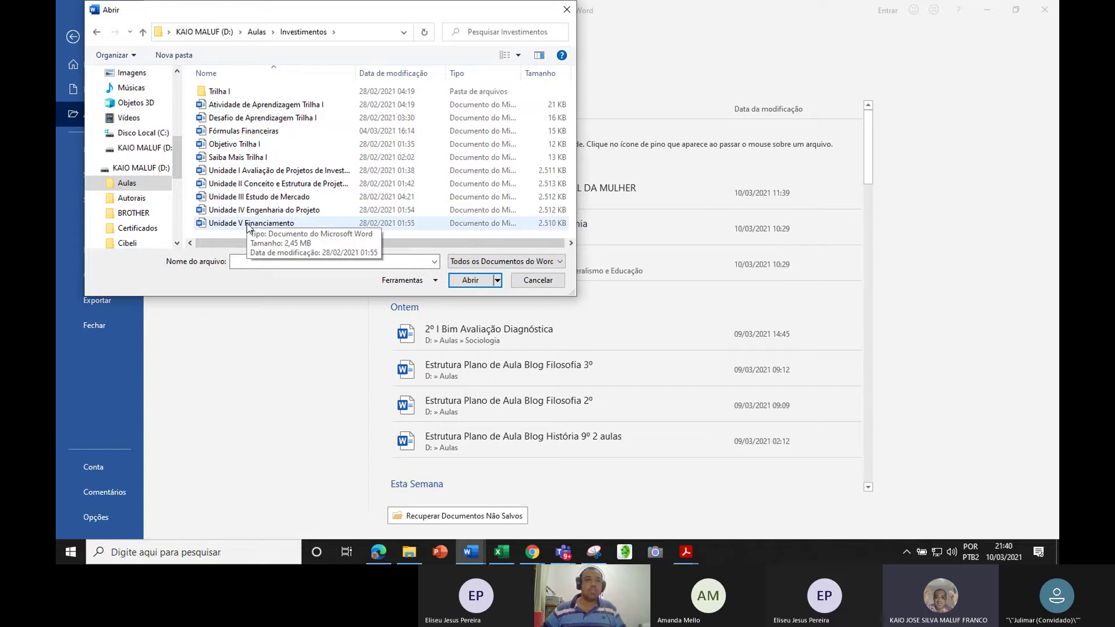
double_click(254, 133)
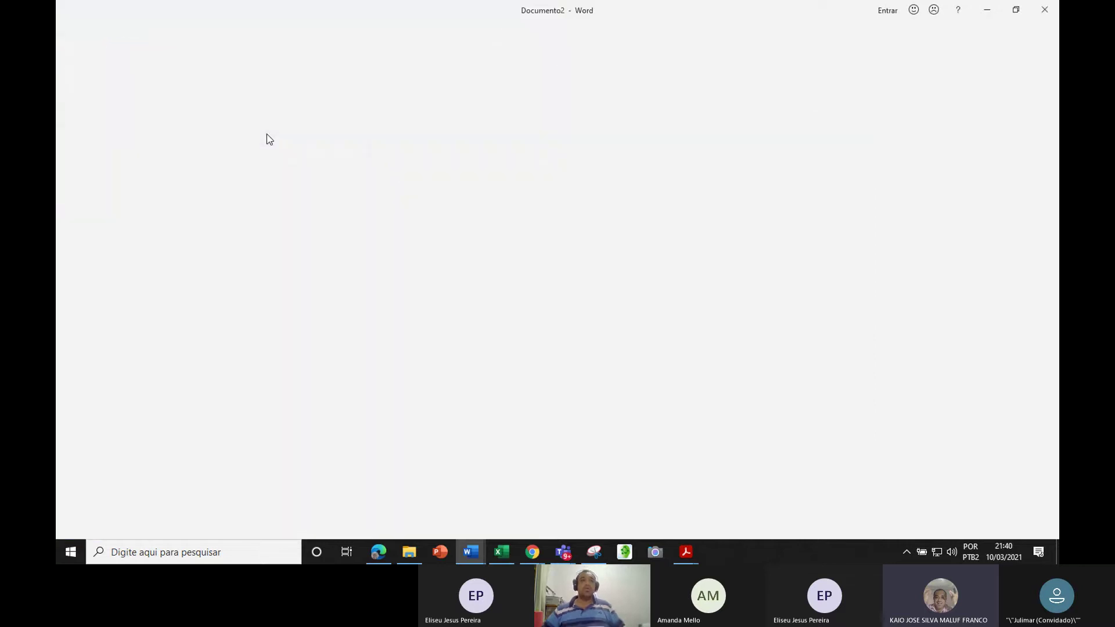
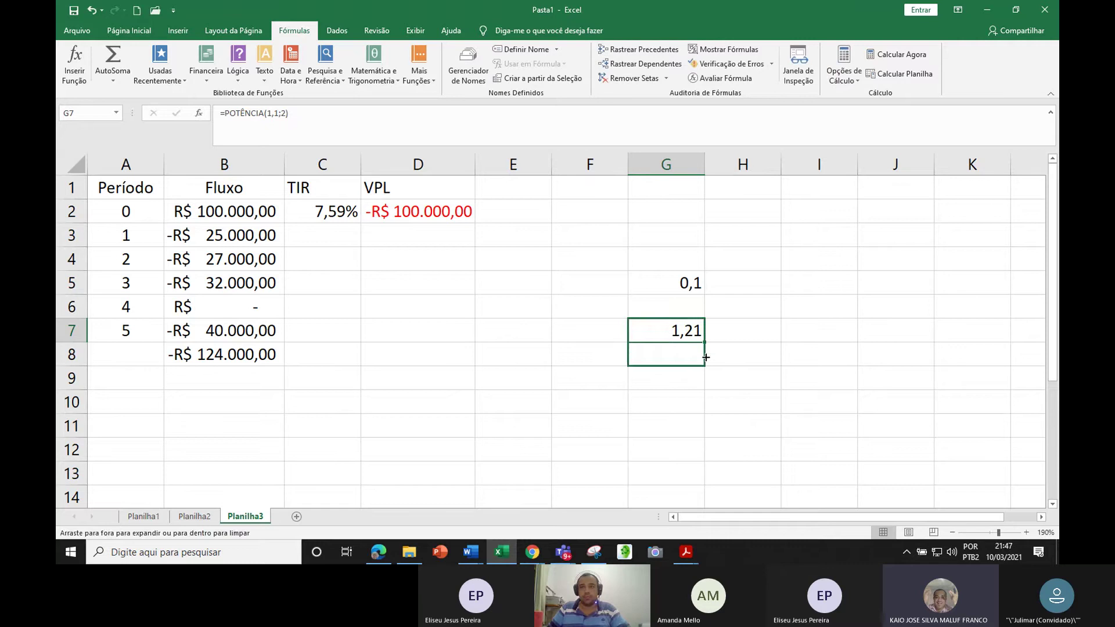
Set the exponent to 3 in the POTÊNCIA formula copied to G8, making it =POTÊNCIA(1,1;3)
click(284, 112)
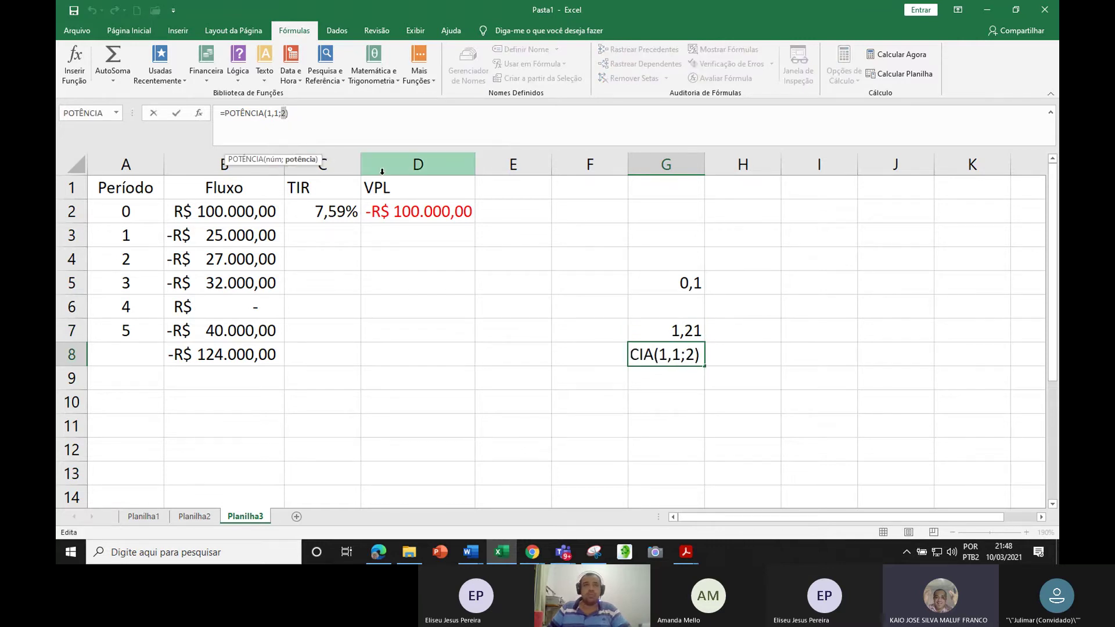
text(3)
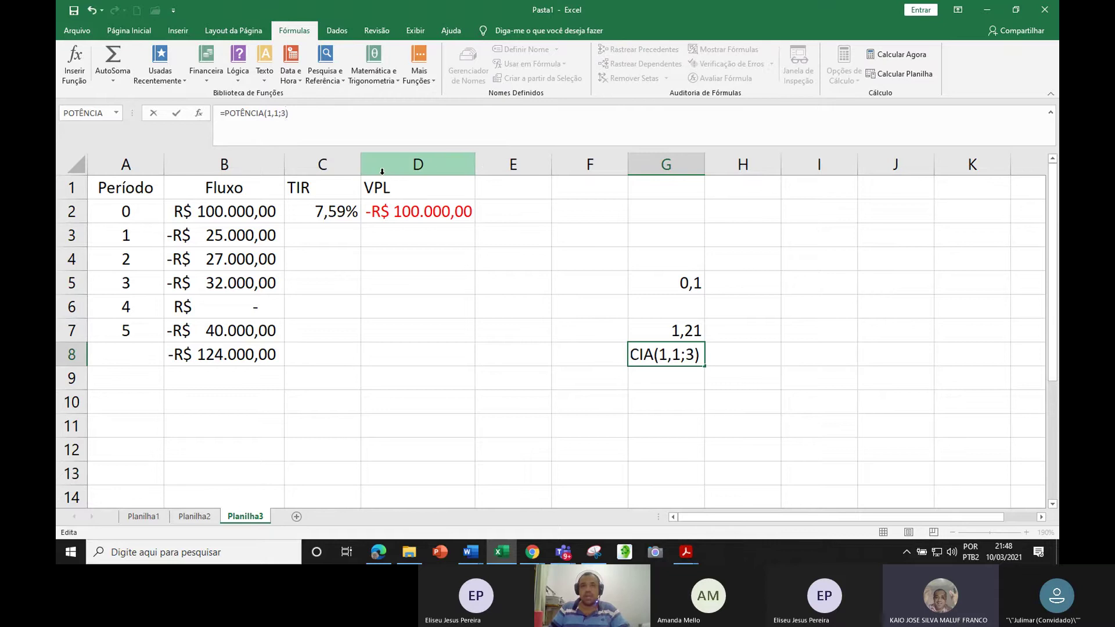
key(Return)
click(665, 354)
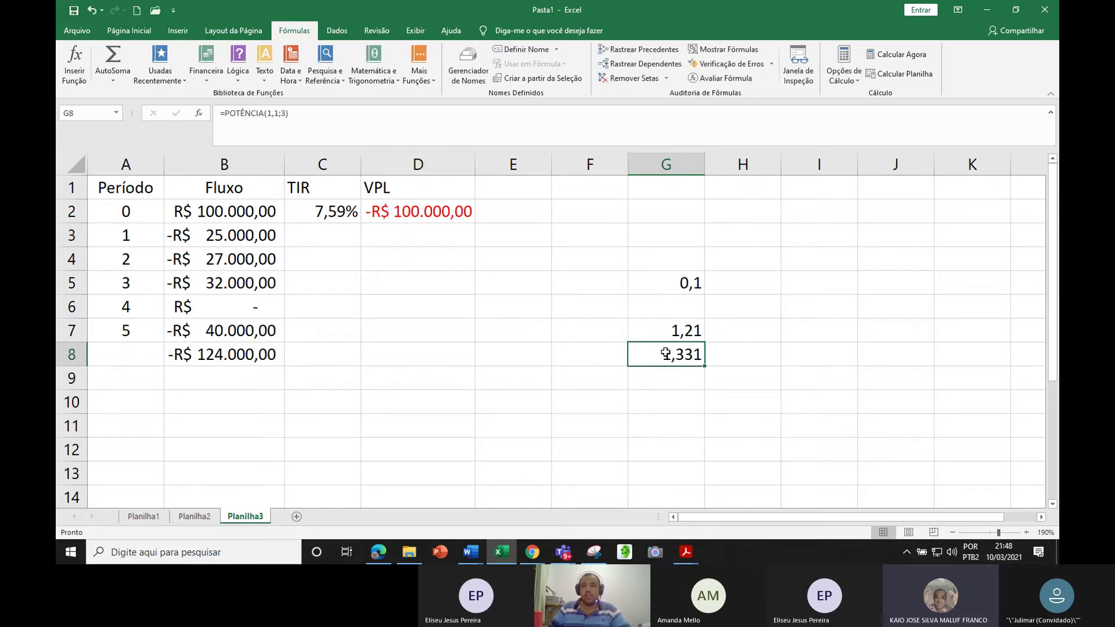
Switch to Word and replace the (1,1)³ denominator under 32000 in the last VPL equation with 1,331
key(alt+Tab)
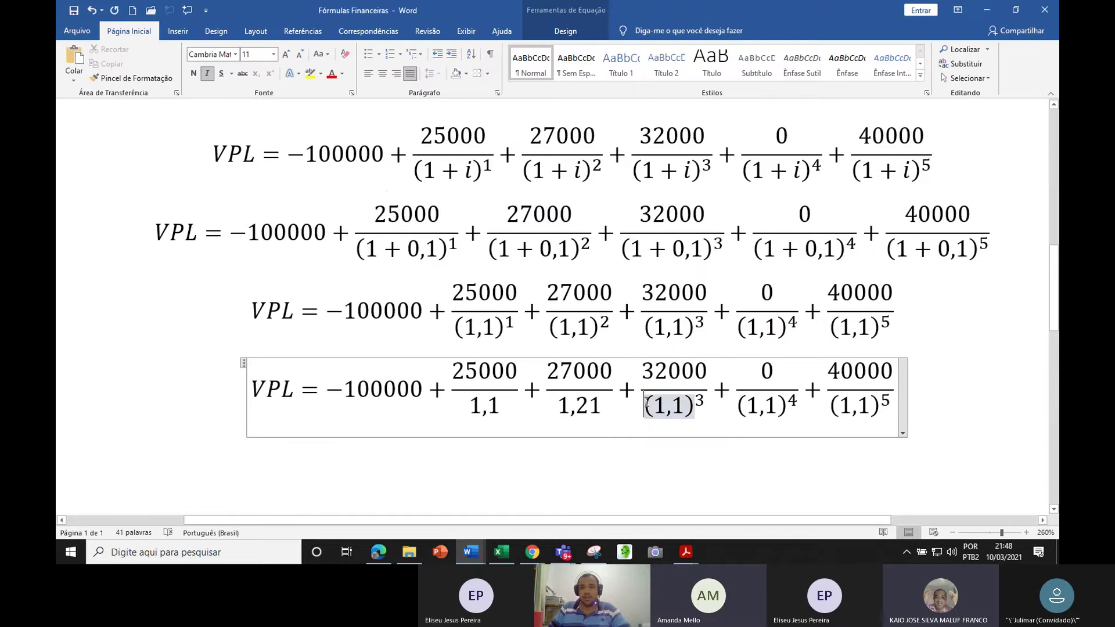
drag(690, 405, 699, 399)
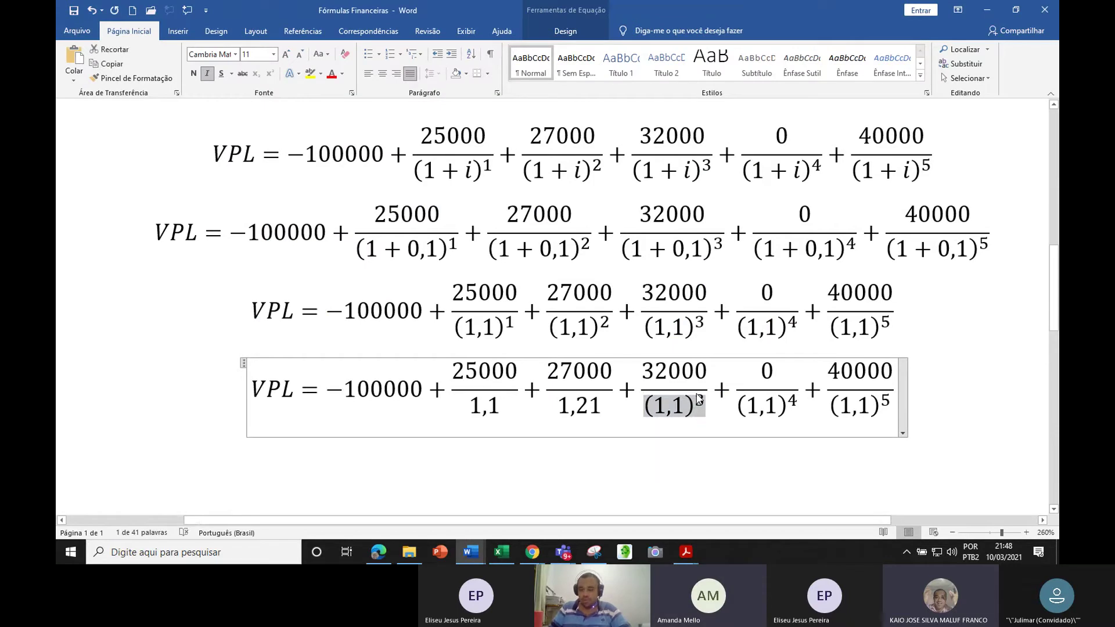
text(1,)
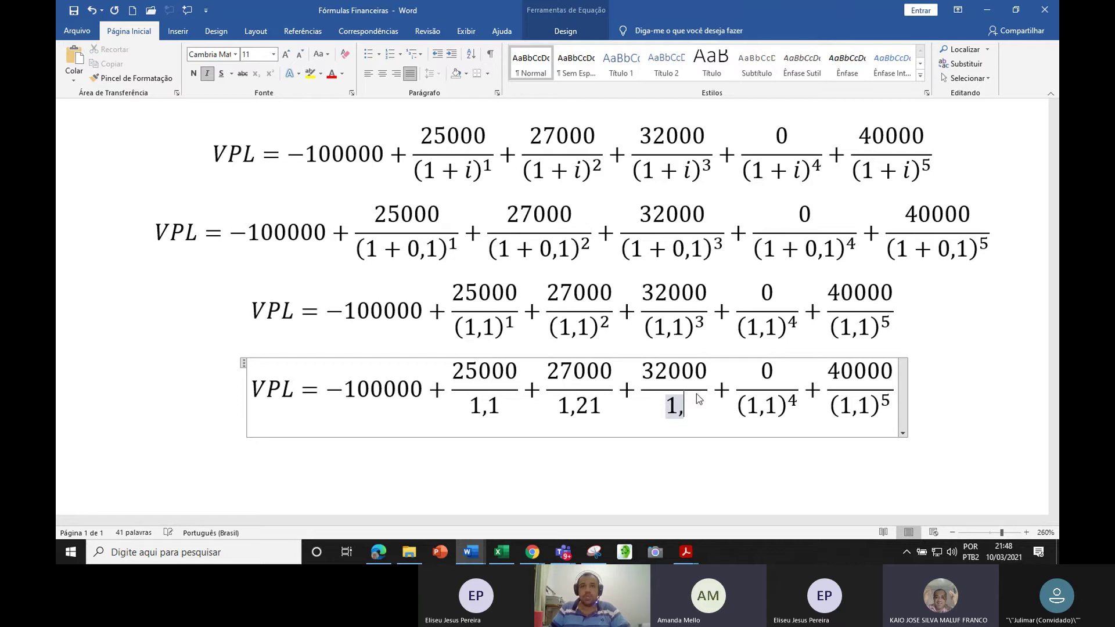
key(alt+Tab)
key(alt+Tab)
text(331)
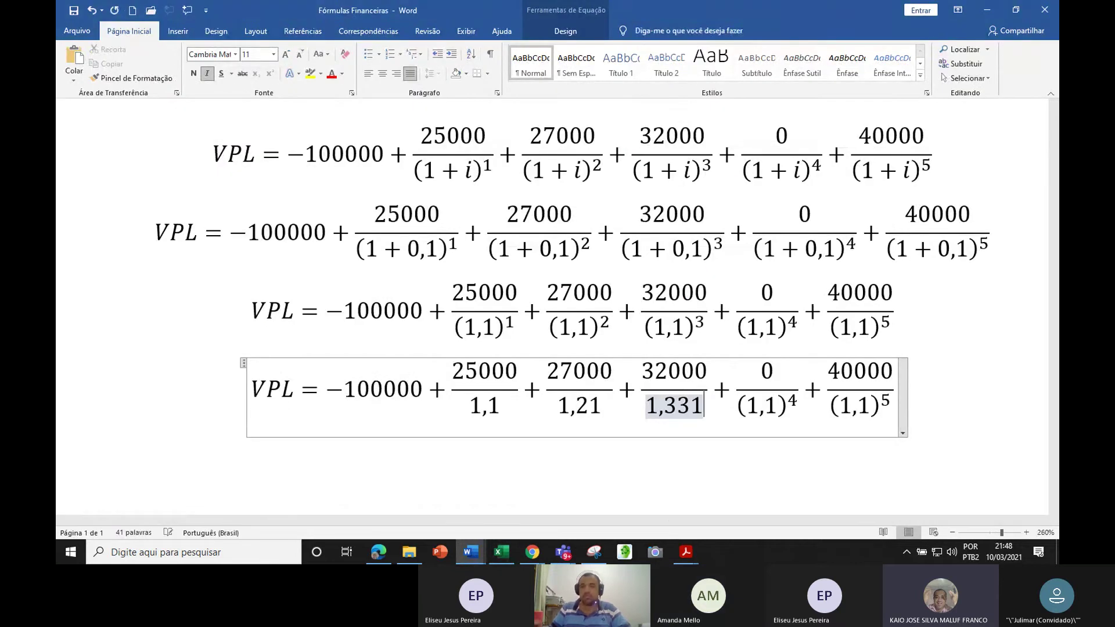
Return to Excel, copy the POTÊNCIA formula from G8 to G9 and set its exponent to 4
click(768, 410)
key(alt)
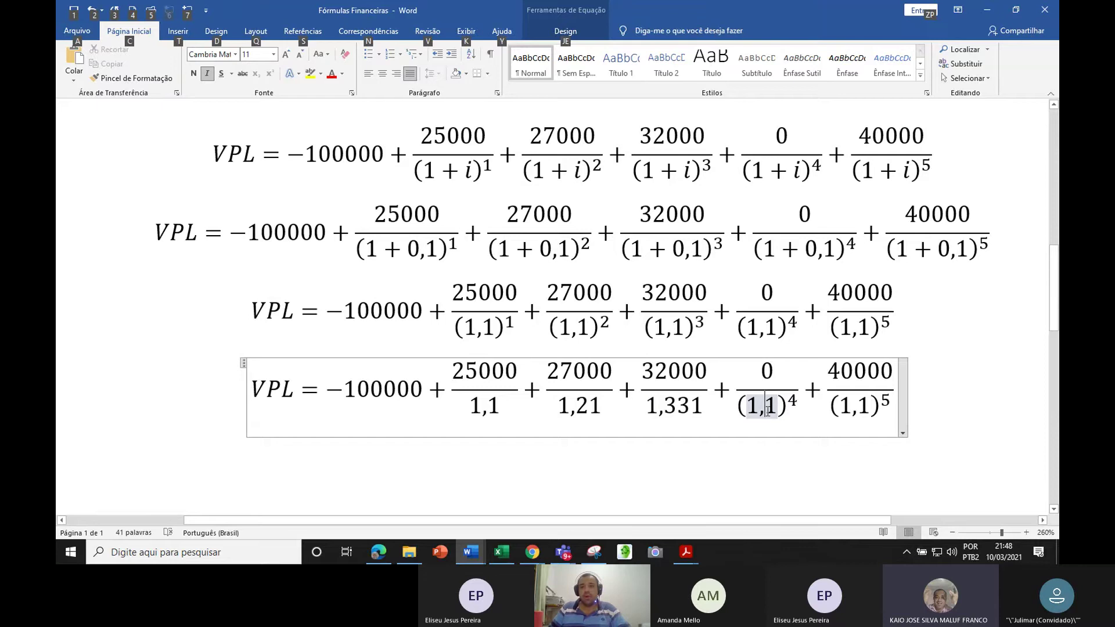
key(alt+Tab)
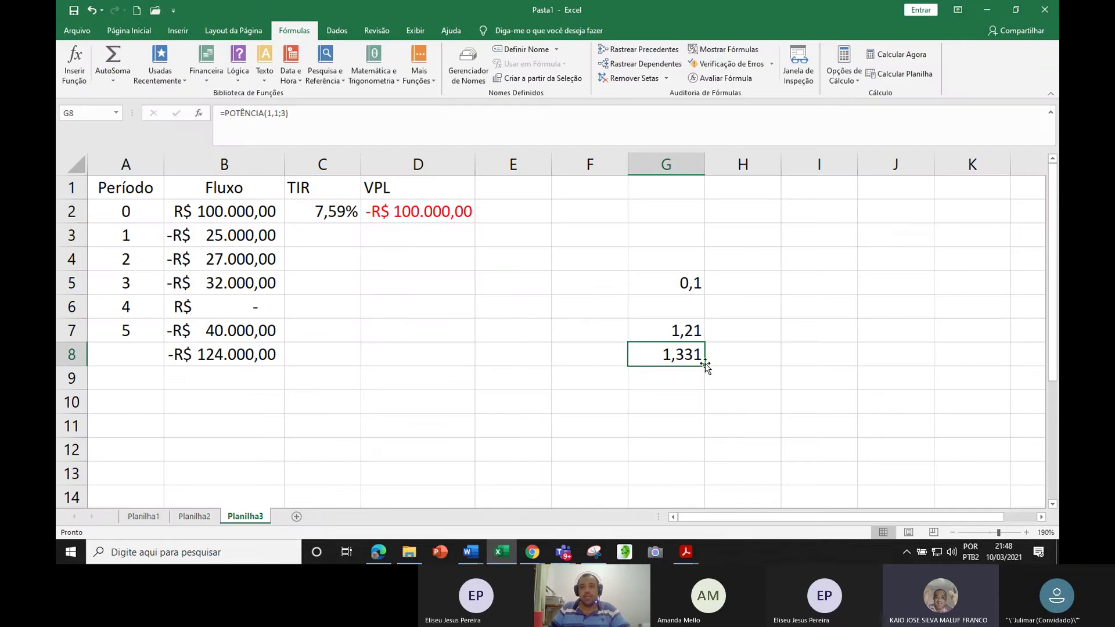
drag(706, 366, 708, 392)
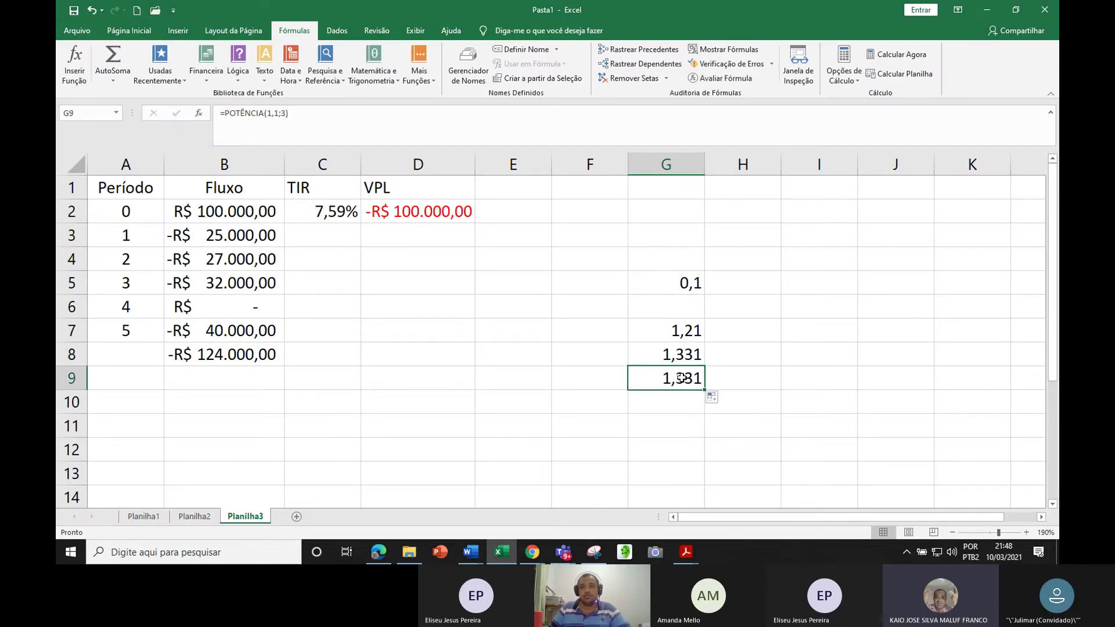
click(284, 111)
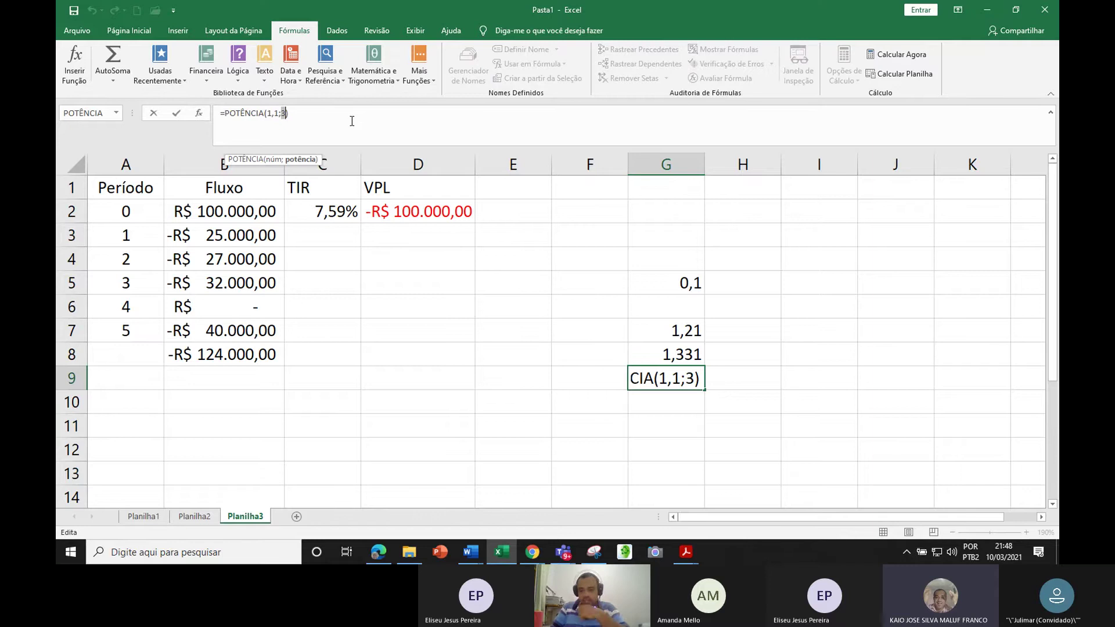
text(4)
key(Return)
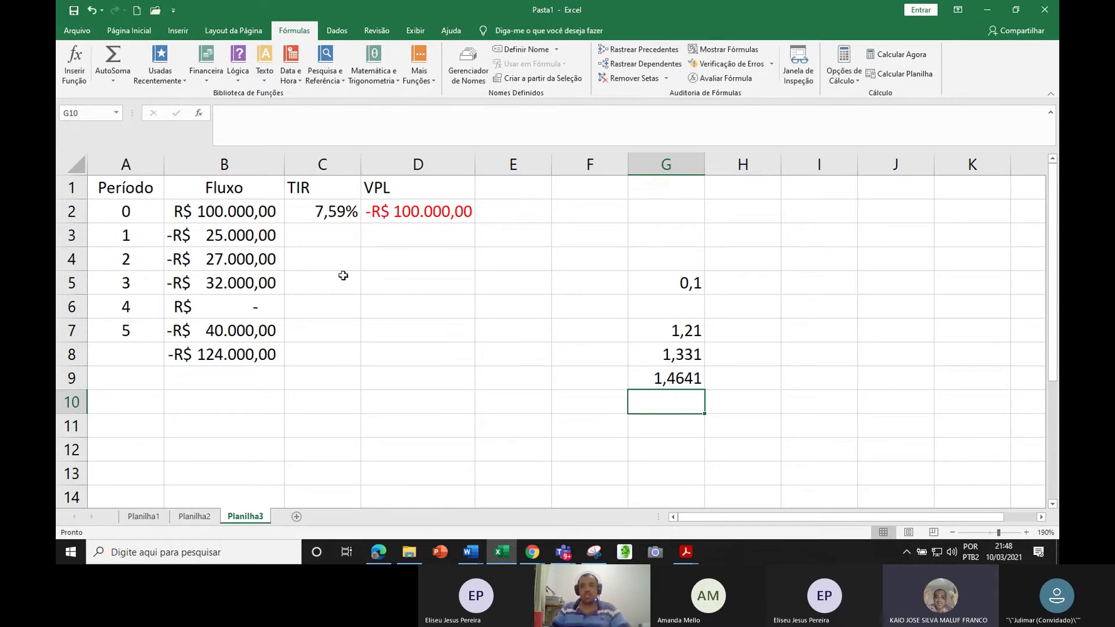
click(649, 379)
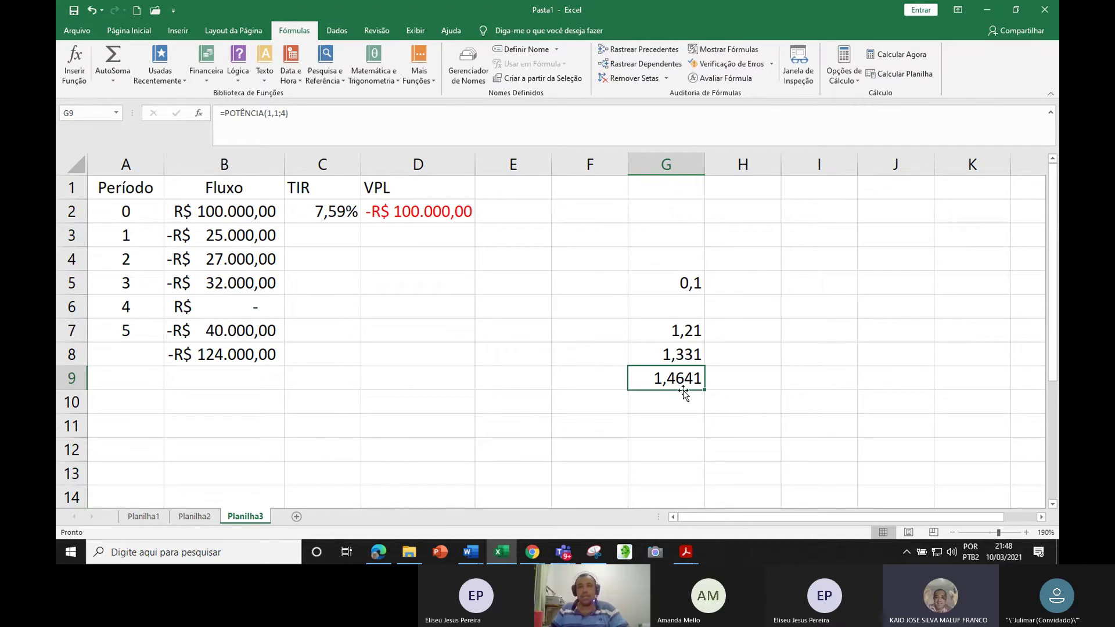
Switch to Word and replace the (1,1)⁴ denominator under 0 in the last VPL equation with 1,4641
key(alt+Tab)
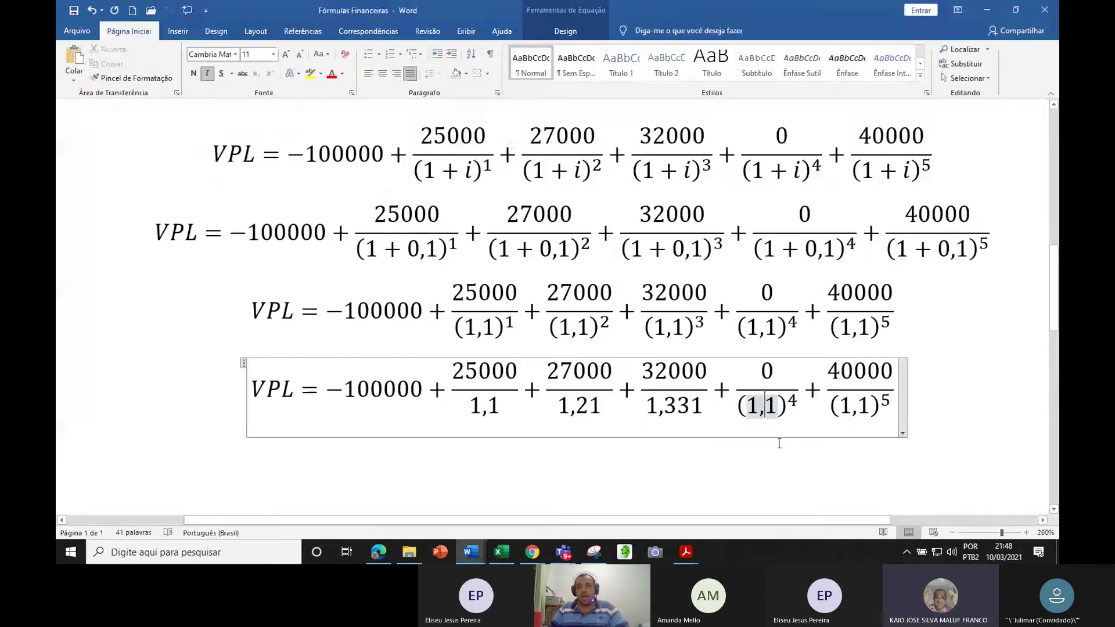
key(alt+Tab)
key(alt+Tab)
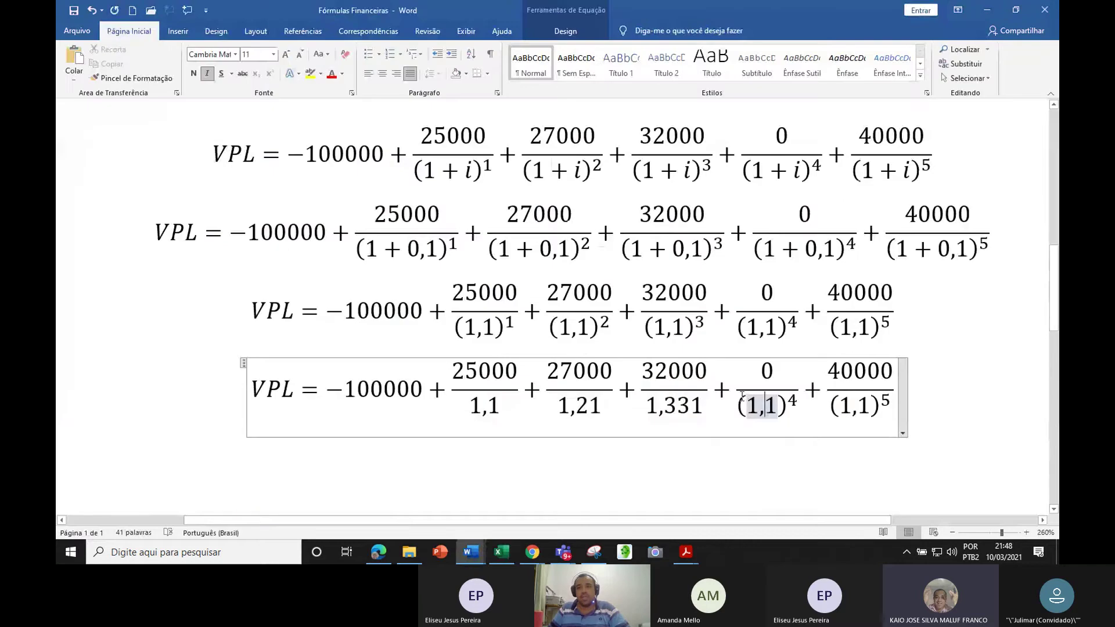
key(alt+Tab)
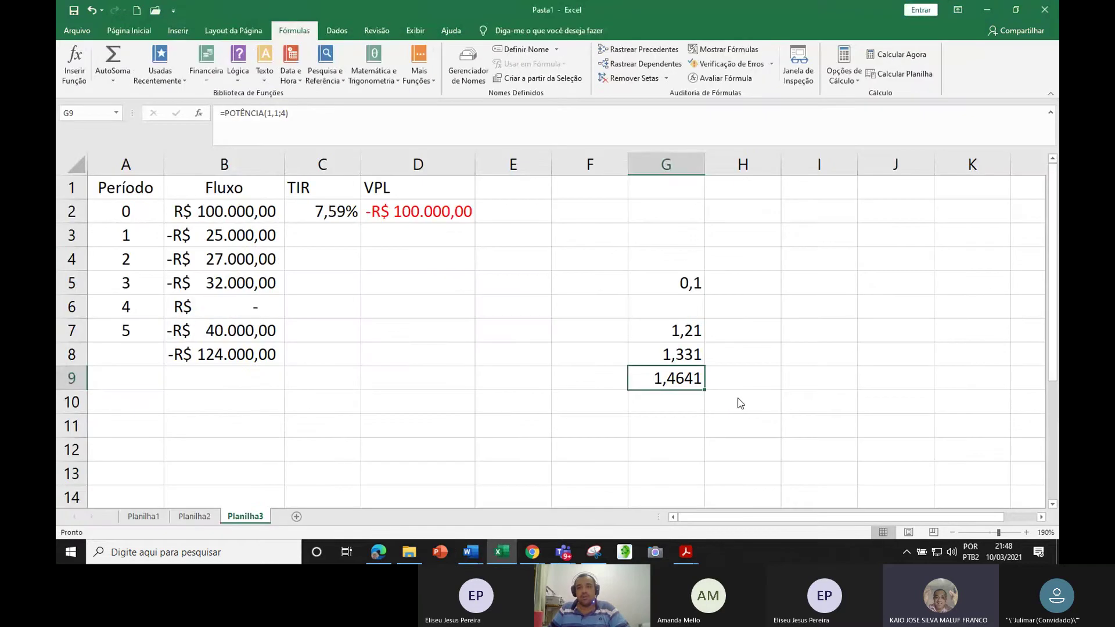
key(alt+Tab)
drag(741, 407, 798, 406)
text(1,)
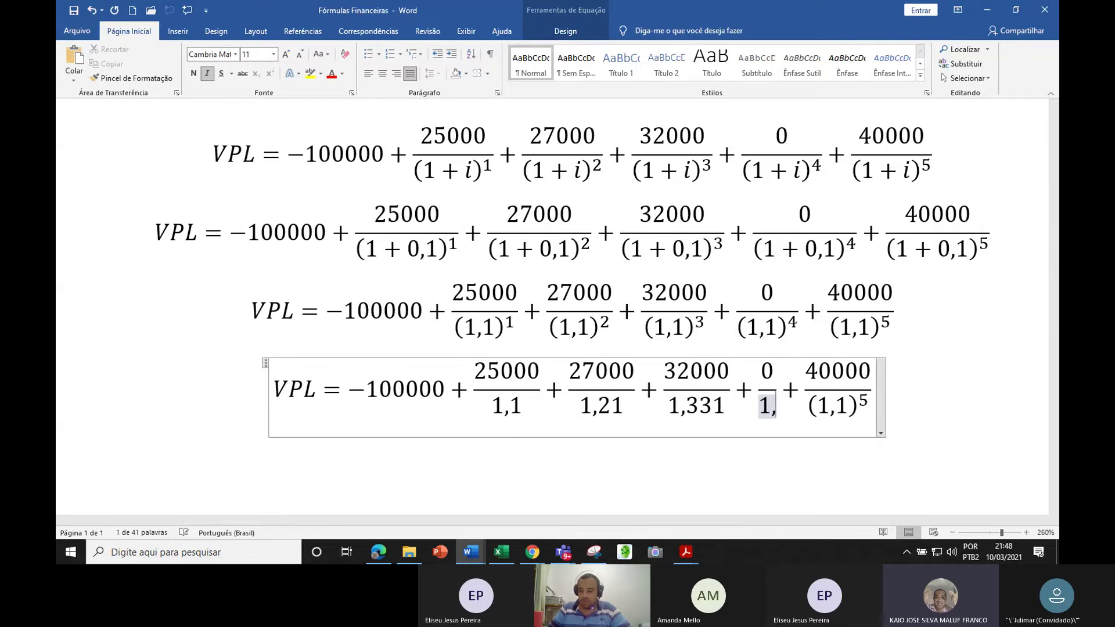
text(4641)
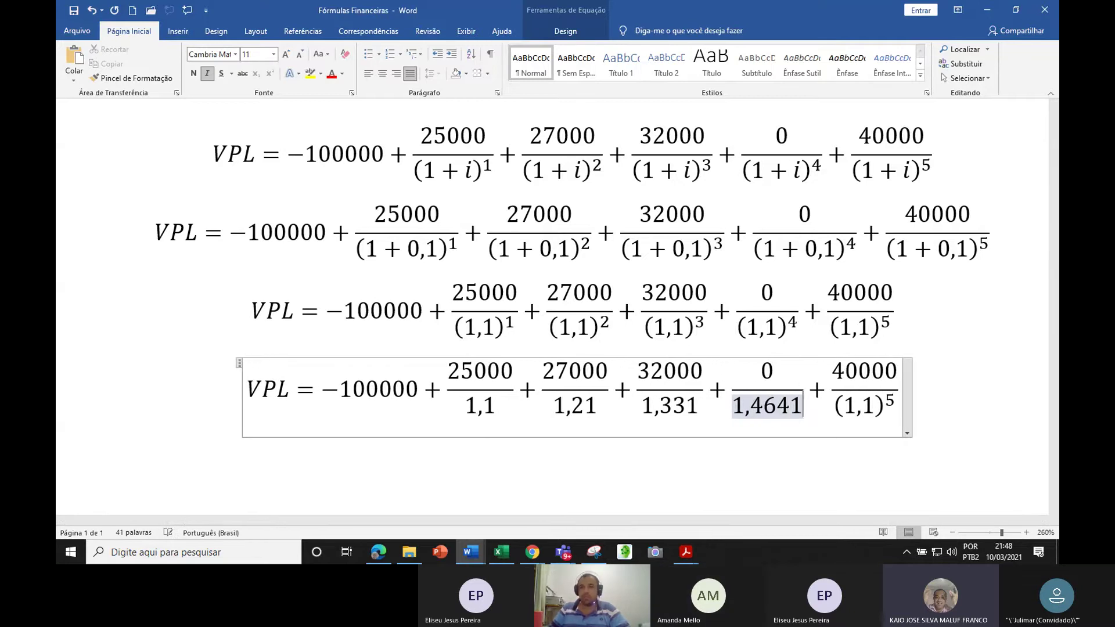
Return to Excel, copy the POTÊNCIA formula from G9 to G10 and set its exponent to 5
key(alt+Tab)
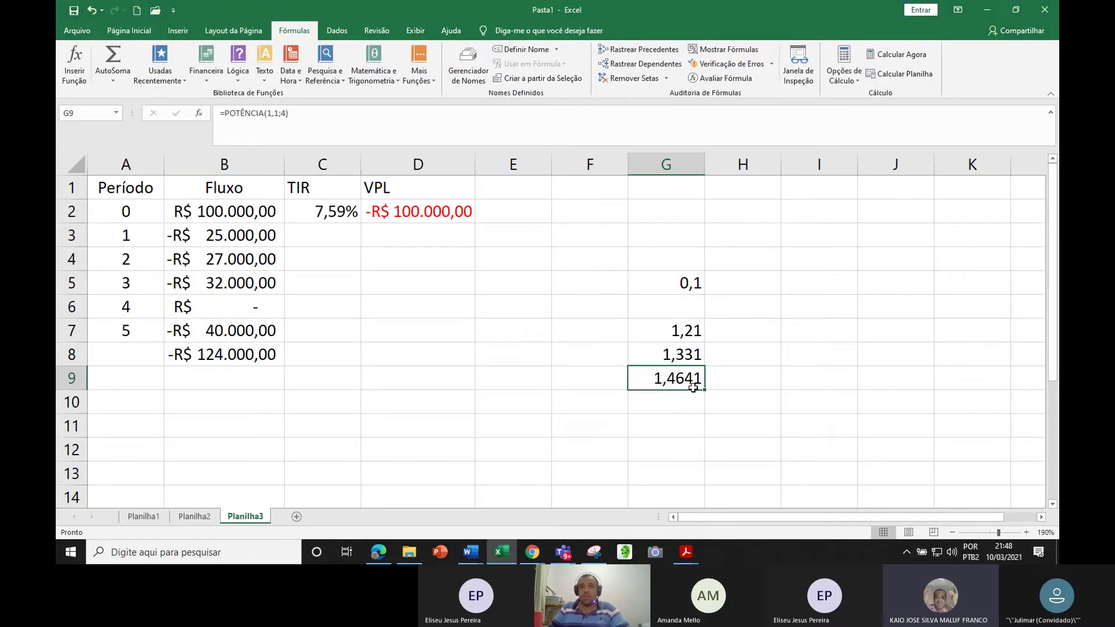
drag(704, 391, 674, 407)
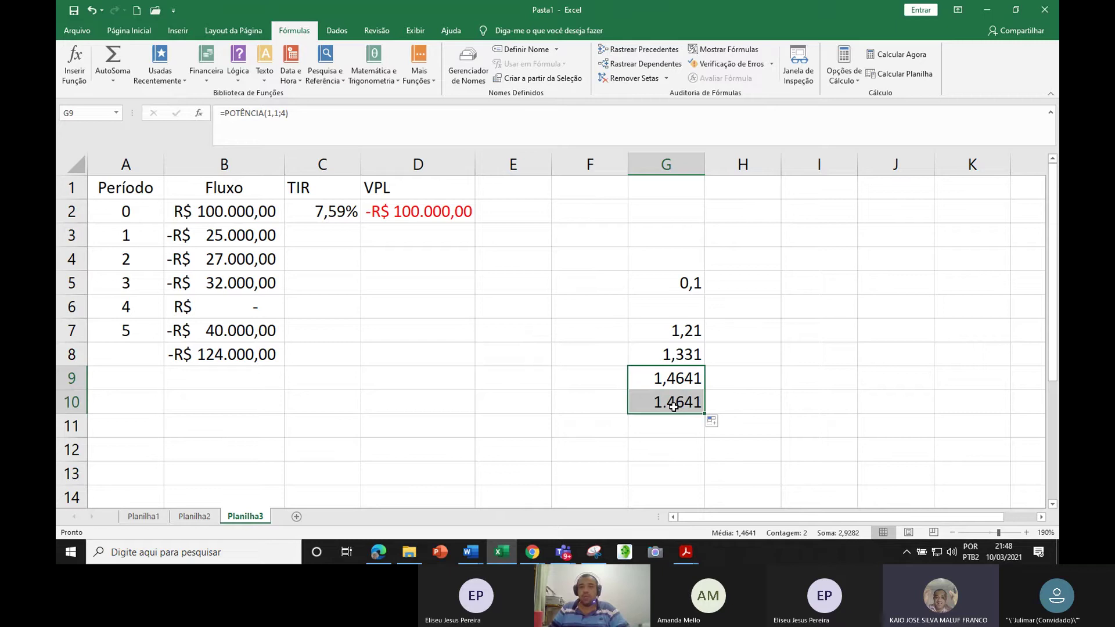
click(674, 407)
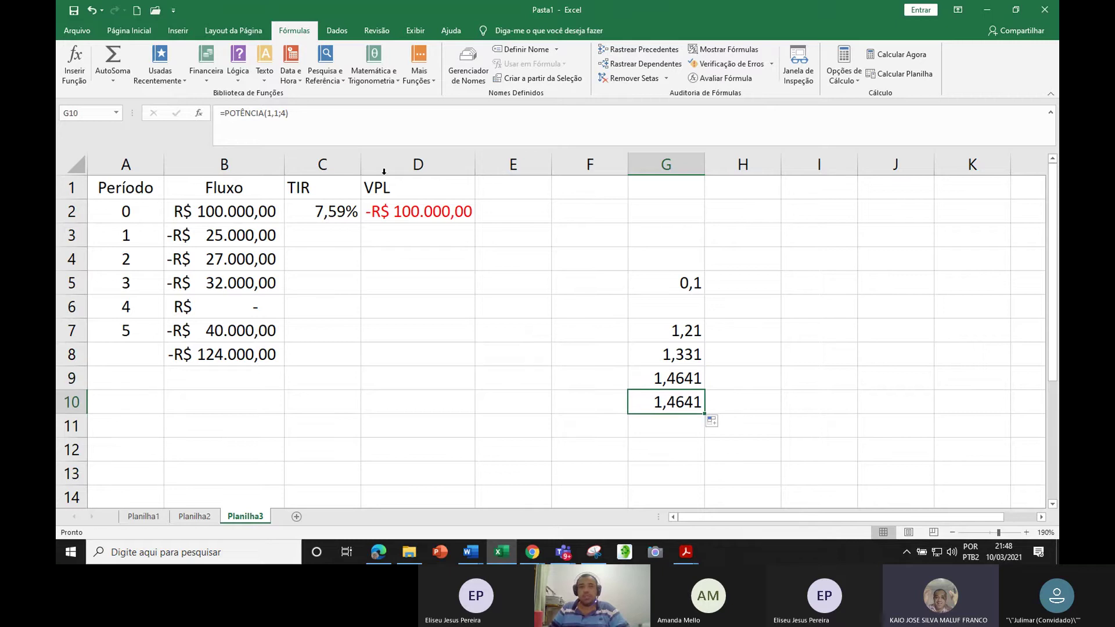
click(283, 113)
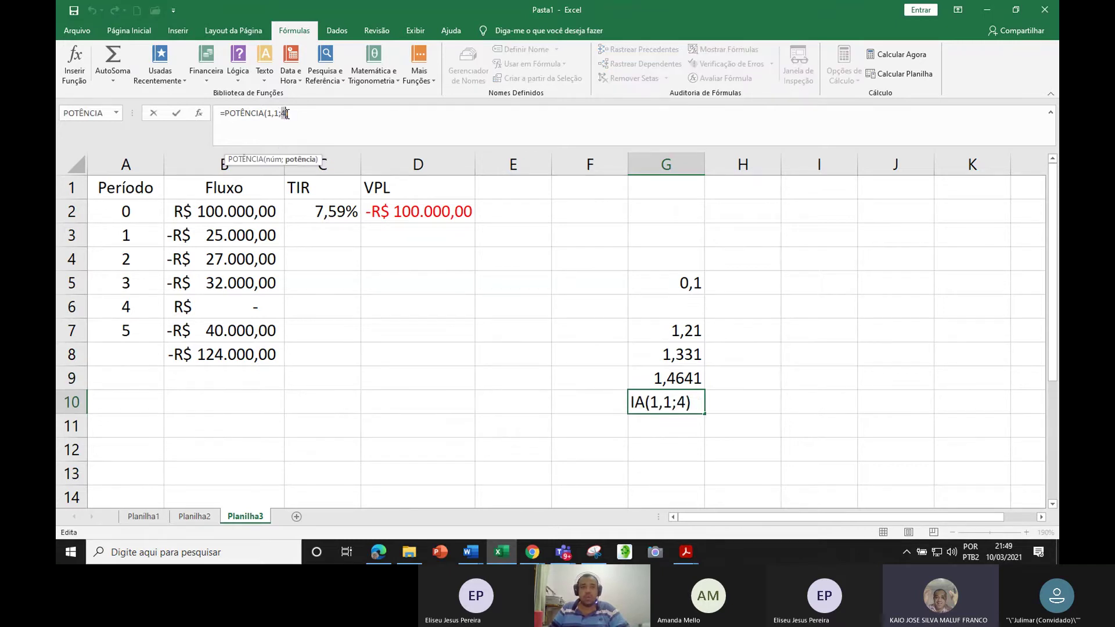
text(5)
key(Return)
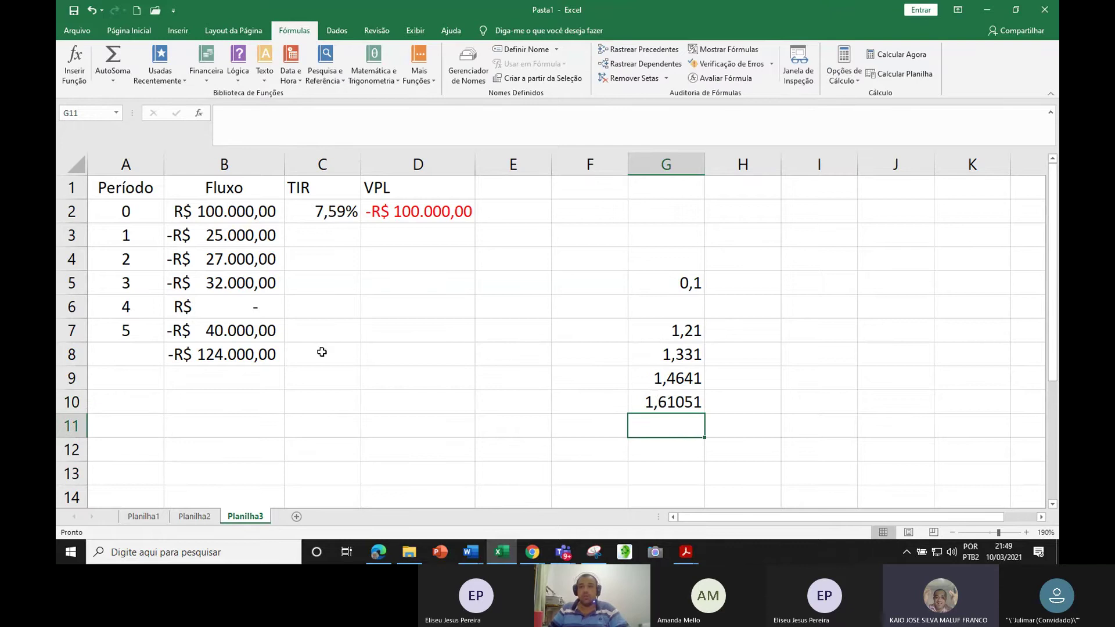
Switch to Word and replace the (1,1)⁵ denominator under 40000 in the last VPL equation with 1,61051
click(661, 403)
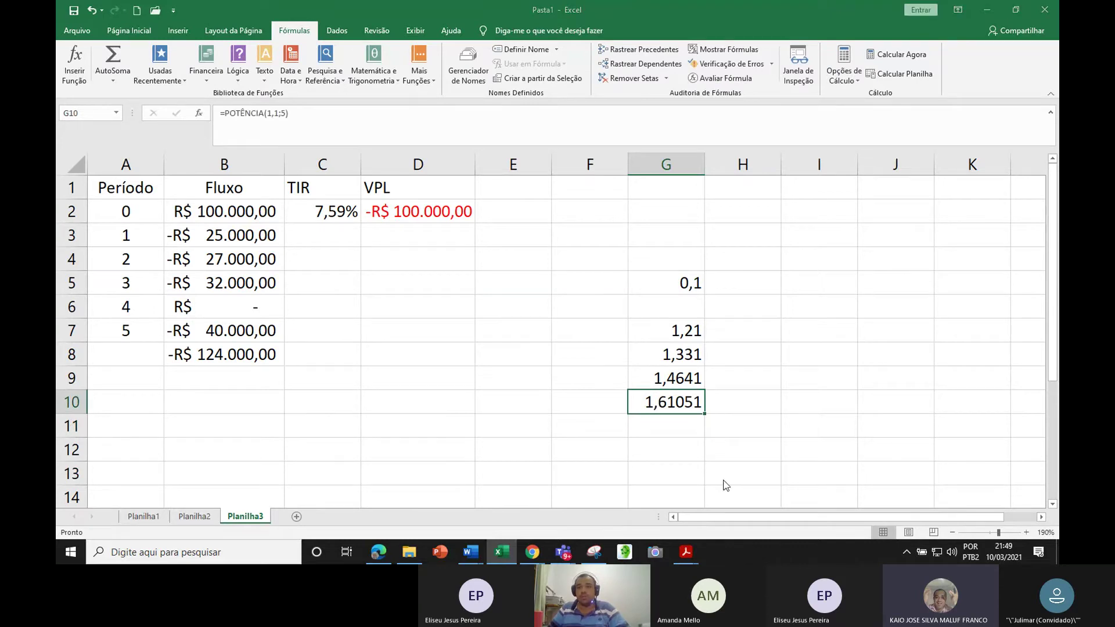
key(alt+Tab)
drag(836, 405, 895, 407)
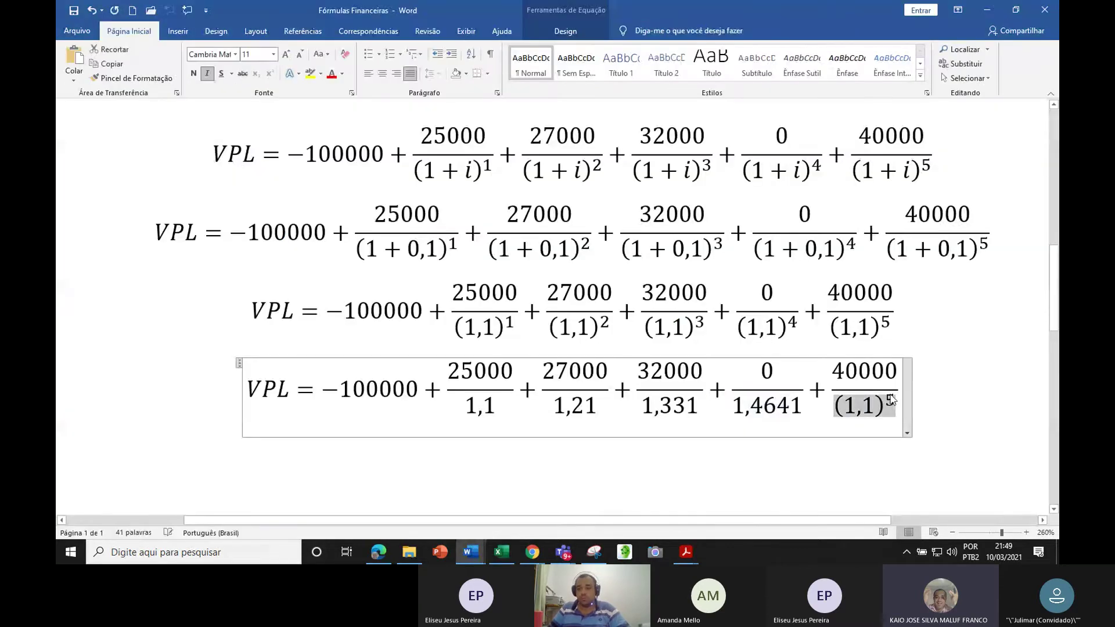
text(1,61)
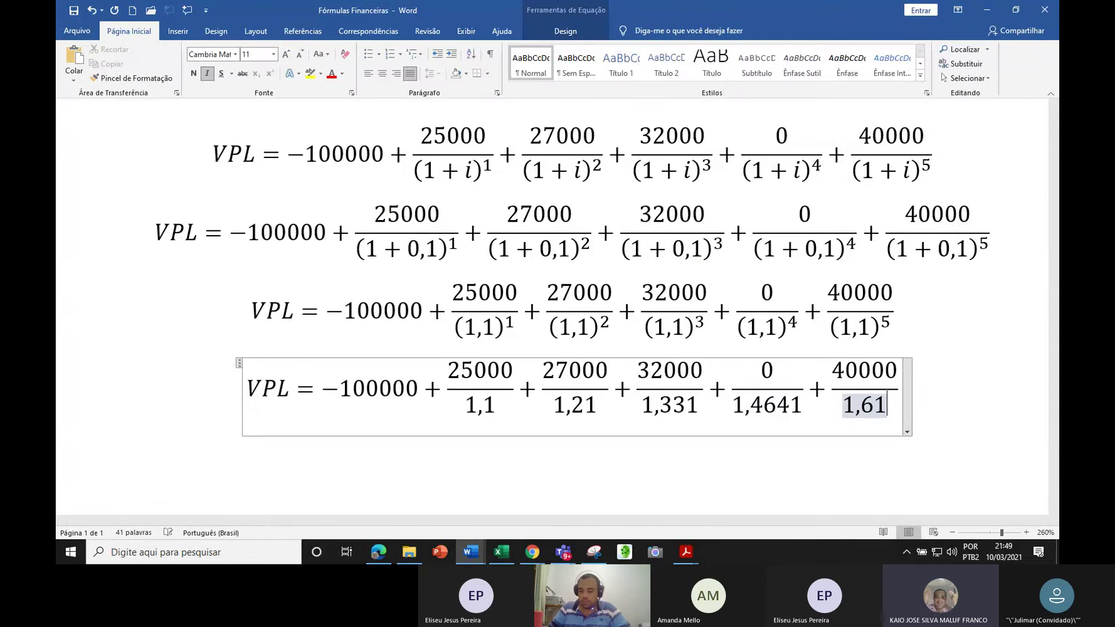
text(051)
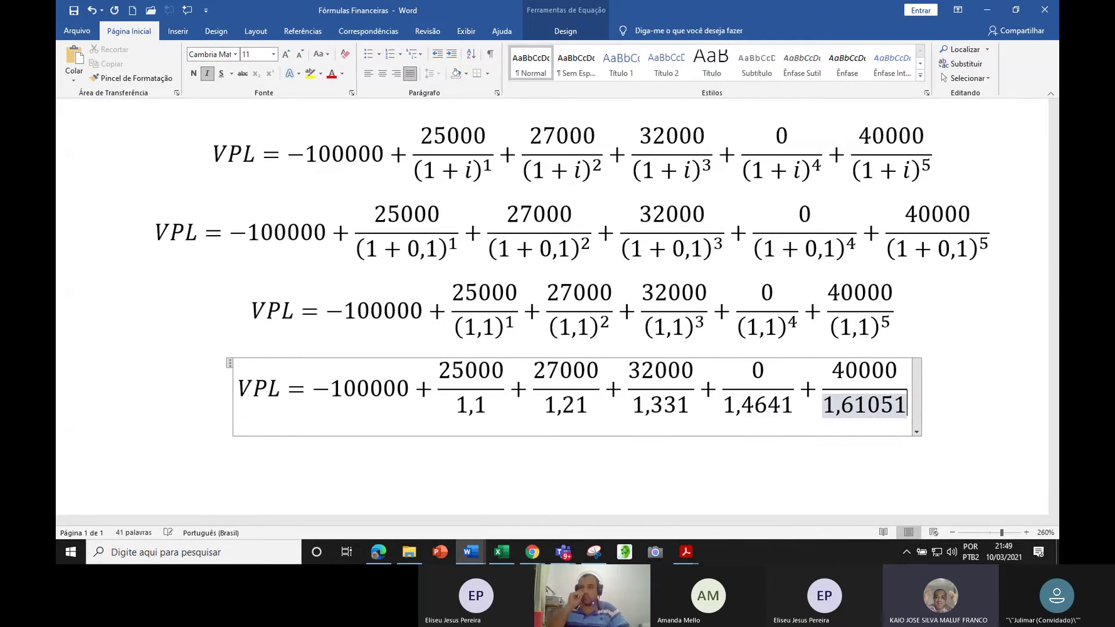
click(961, 407)
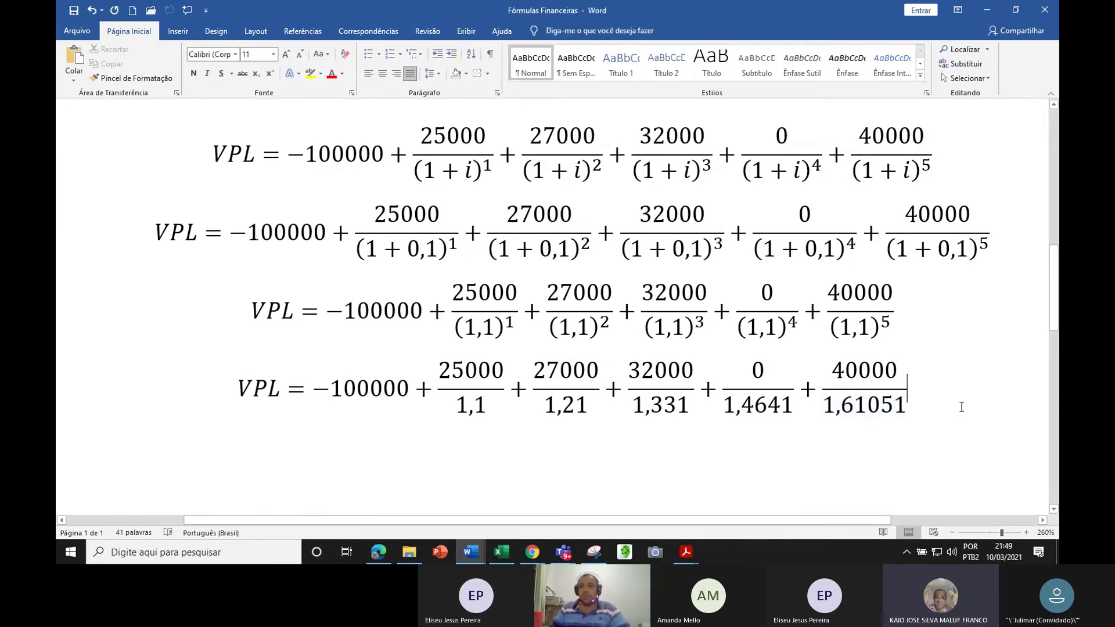
Duplicate the last VPL equation, with the computed denominators, on a new line below it
click(60, 396)
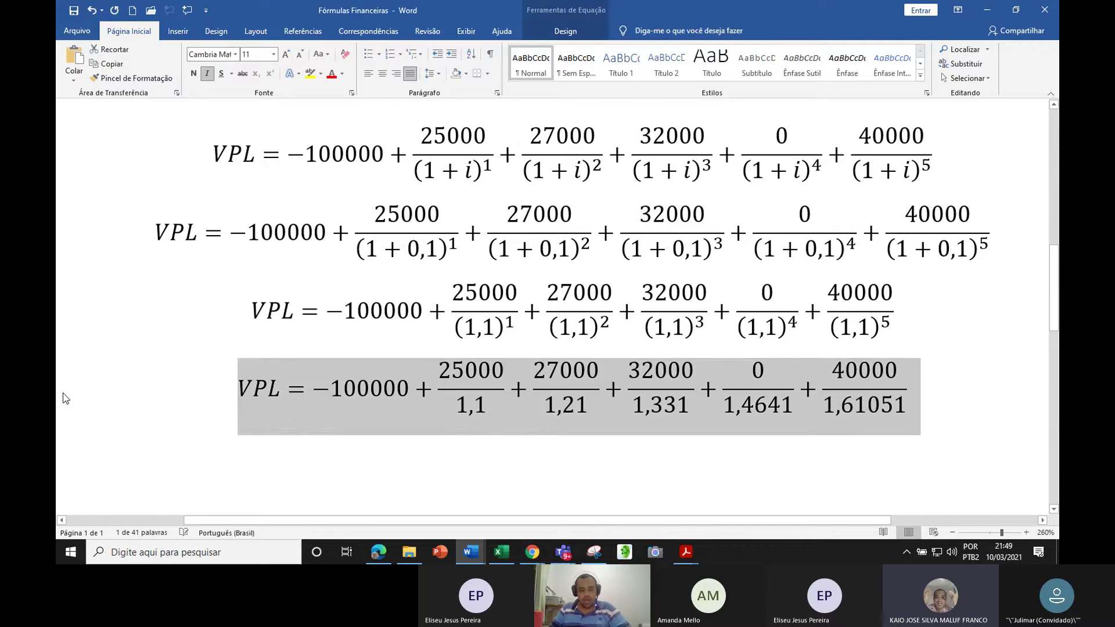
click(970, 395)
key(Return)
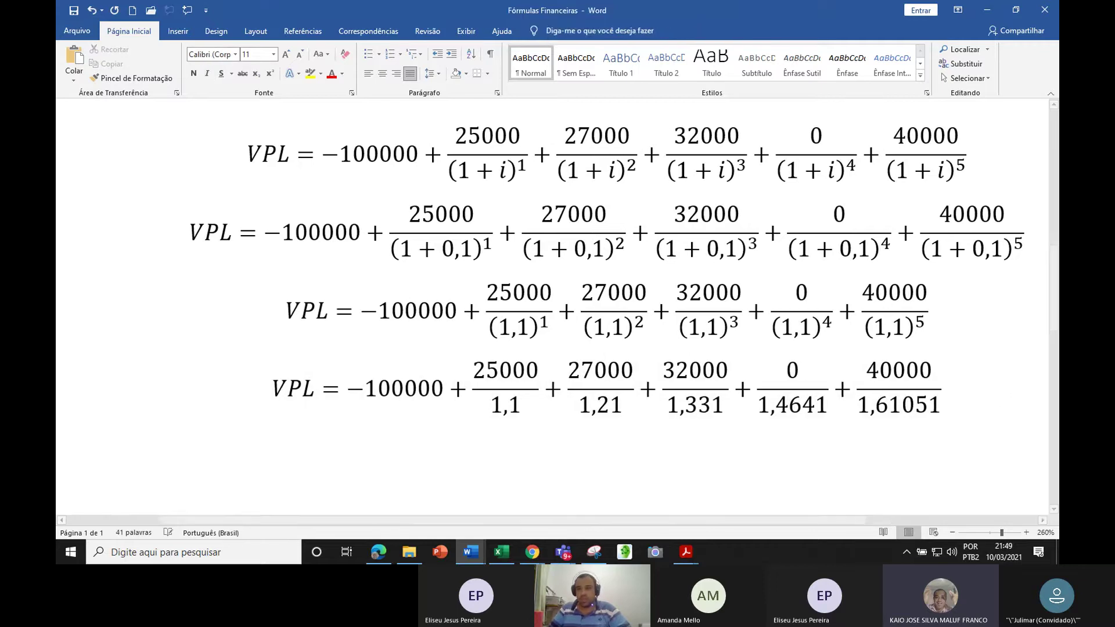
key(ctrl+v)
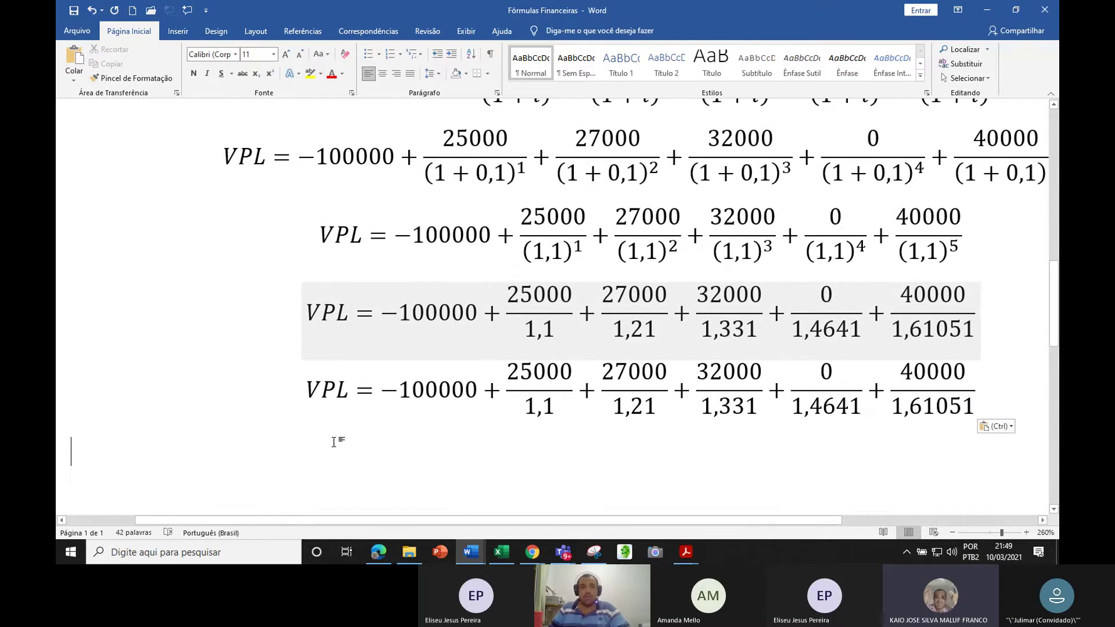
Select the 25000/1,1 fraction in the duplicated equation, then switch to Excel and enter 1,1 in cell G6
click(378, 420)
drag(511, 374, 549, 410)
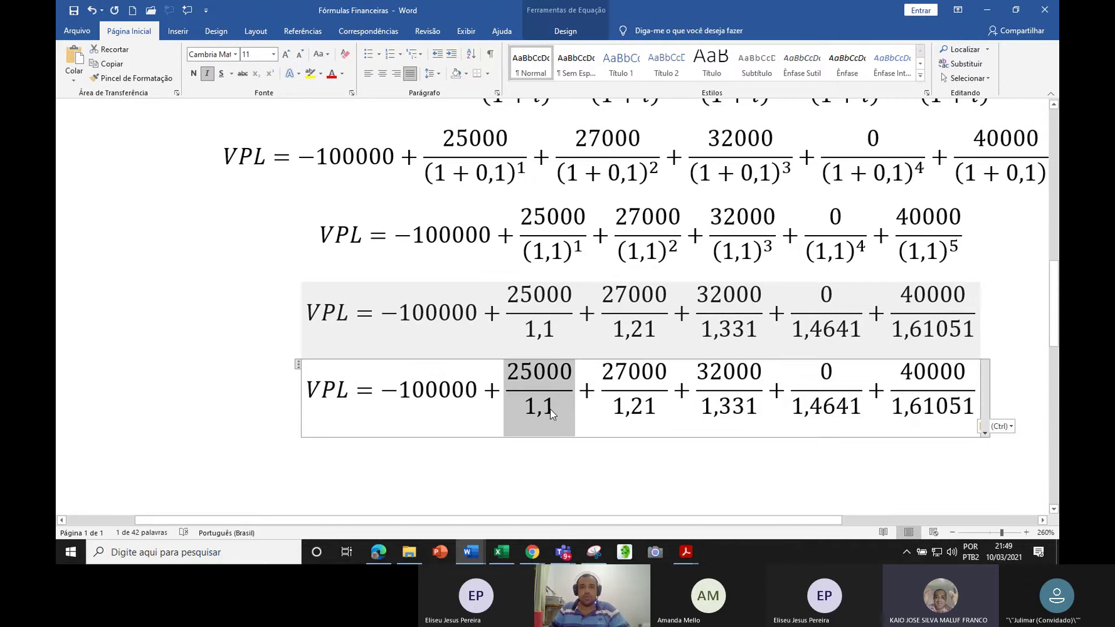
key(alt+Tab)
click(687, 330)
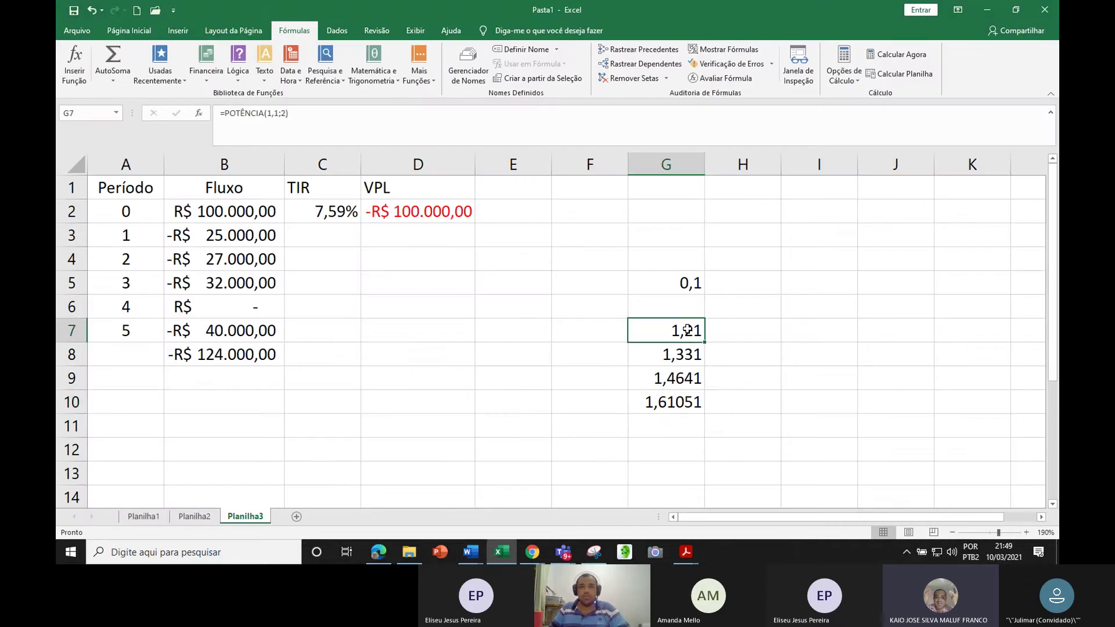
key(alt+Tab)
key(alt+Tab)
click(671, 302)
text(1,1)
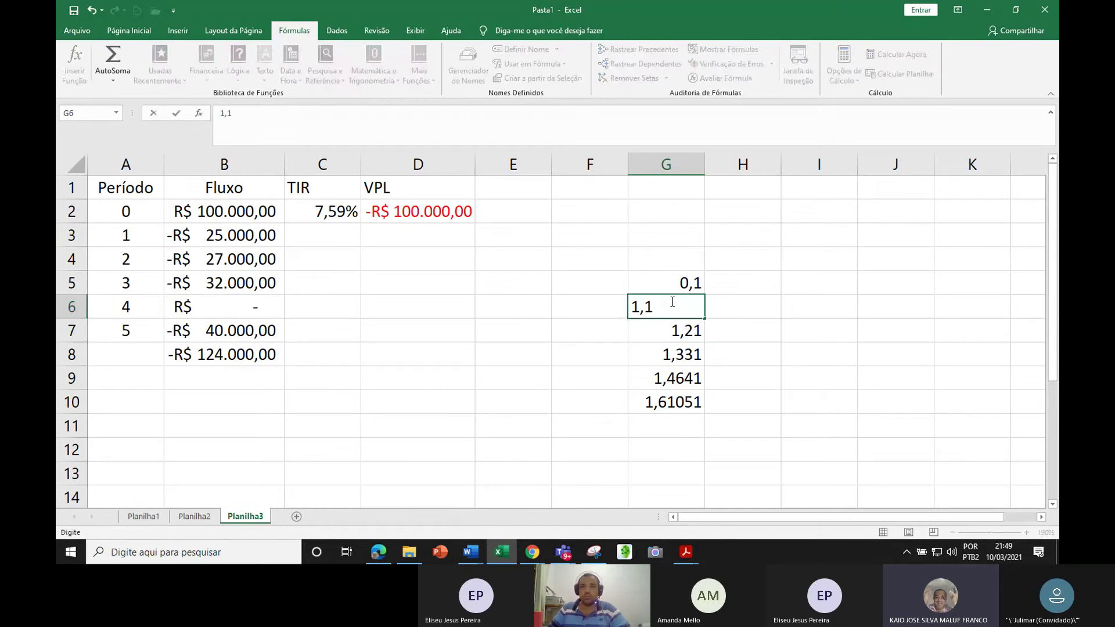
key(Return)
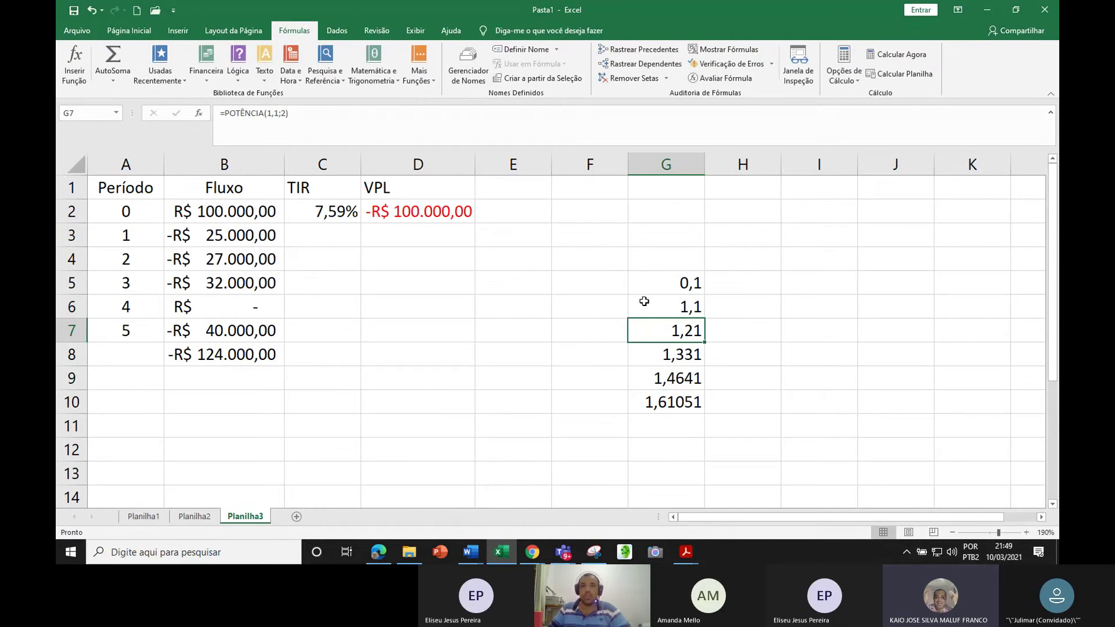
click(714, 327)
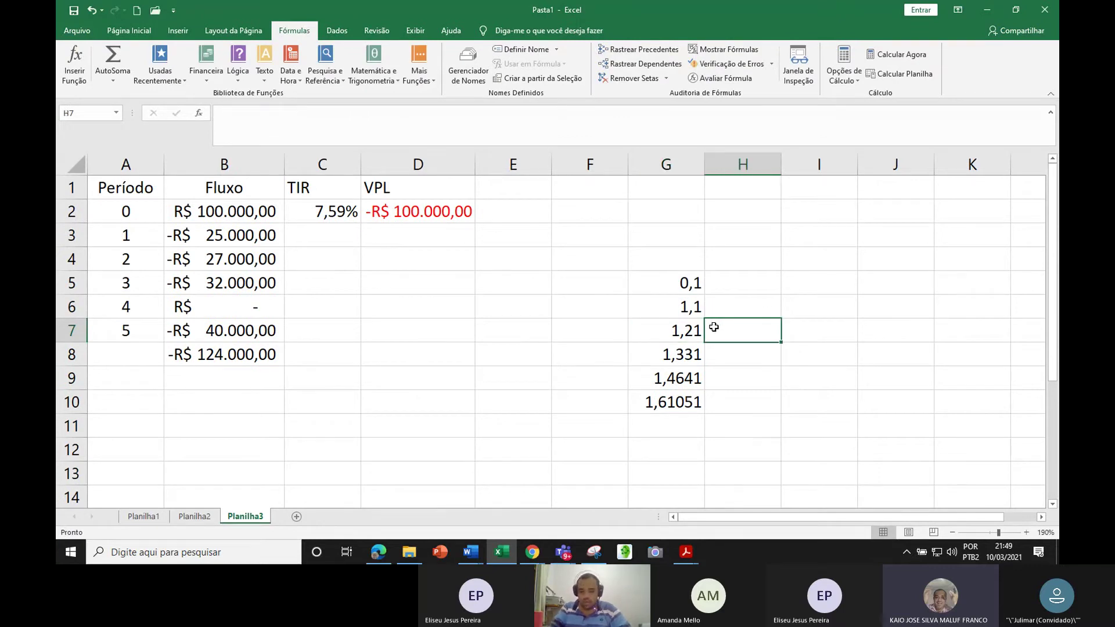
text(=)
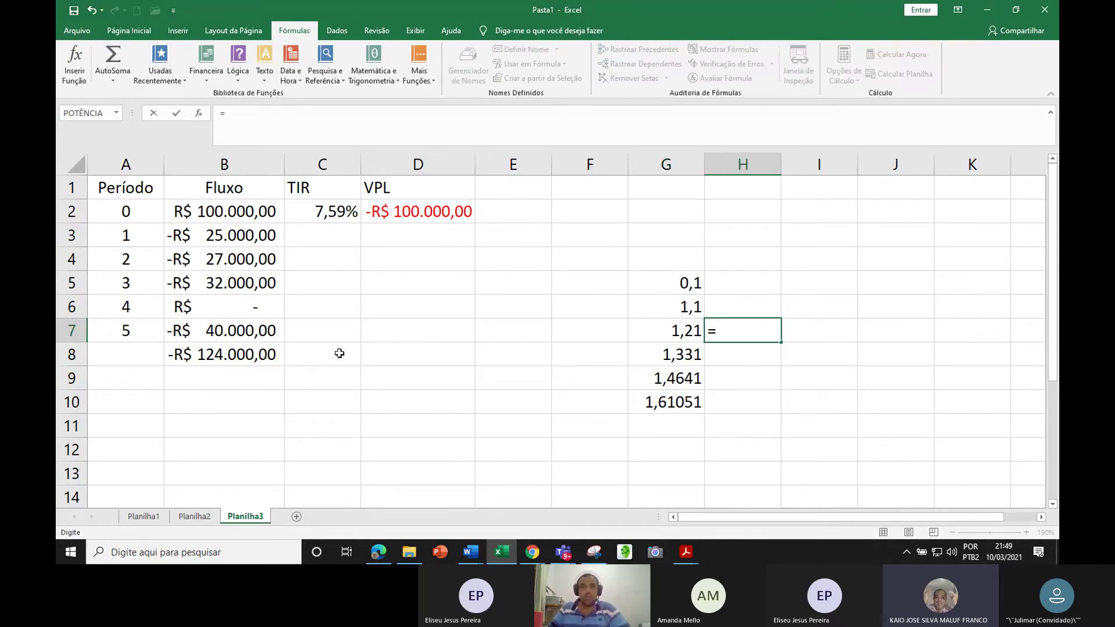
click(231, 233)
text(/)
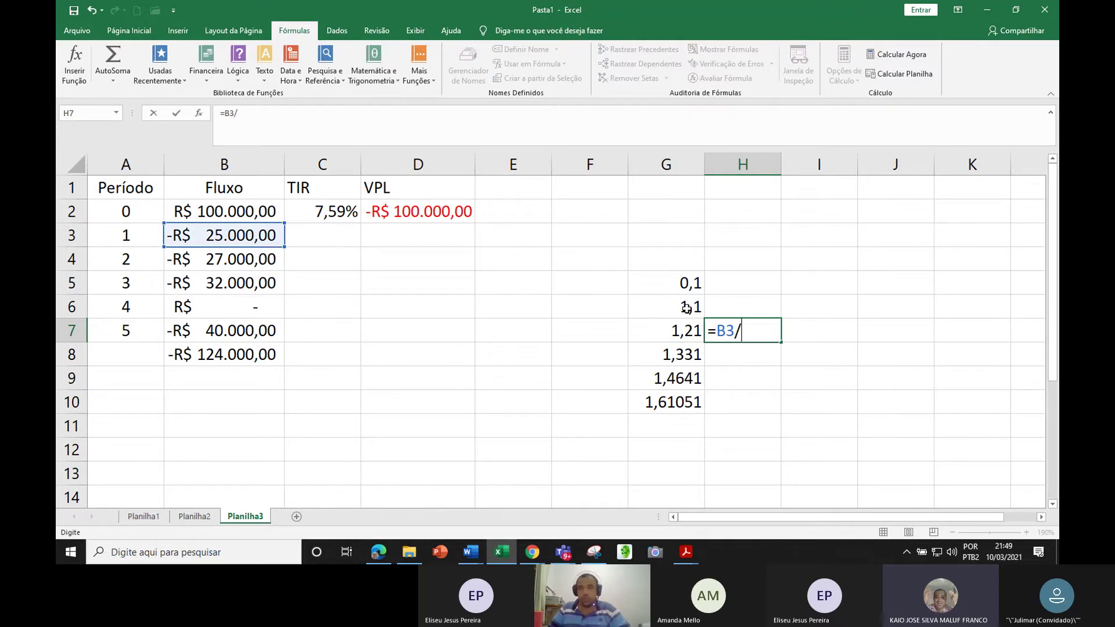
key(Escape)
Enter the formula =B3/G6 in cell H6 to discount the period 1 cash flow
click(749, 306)
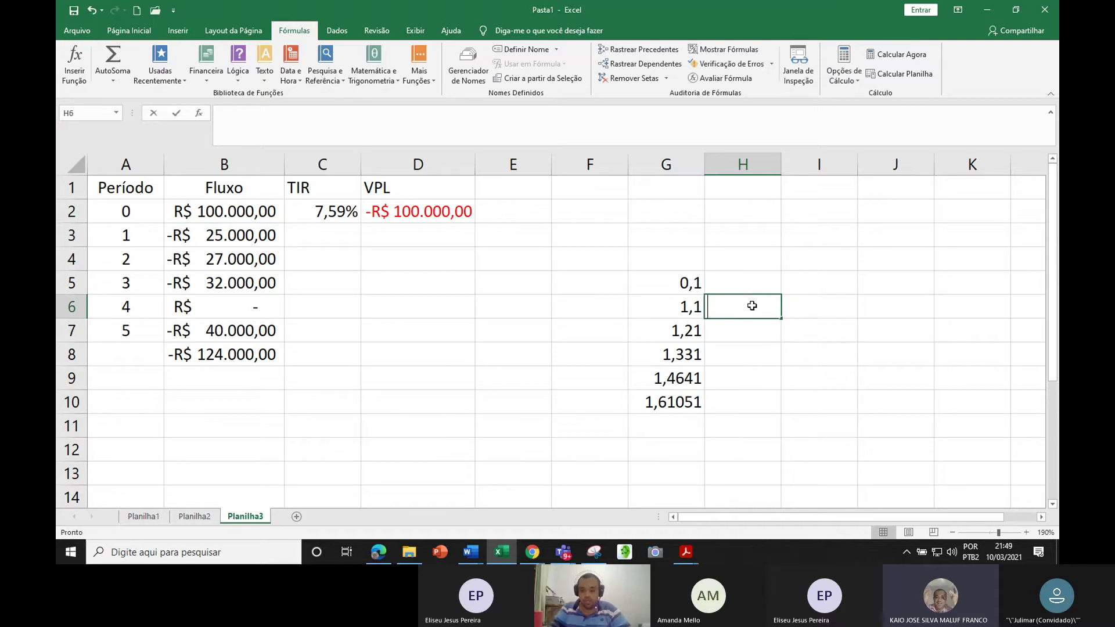
text(=)
click(220, 237)
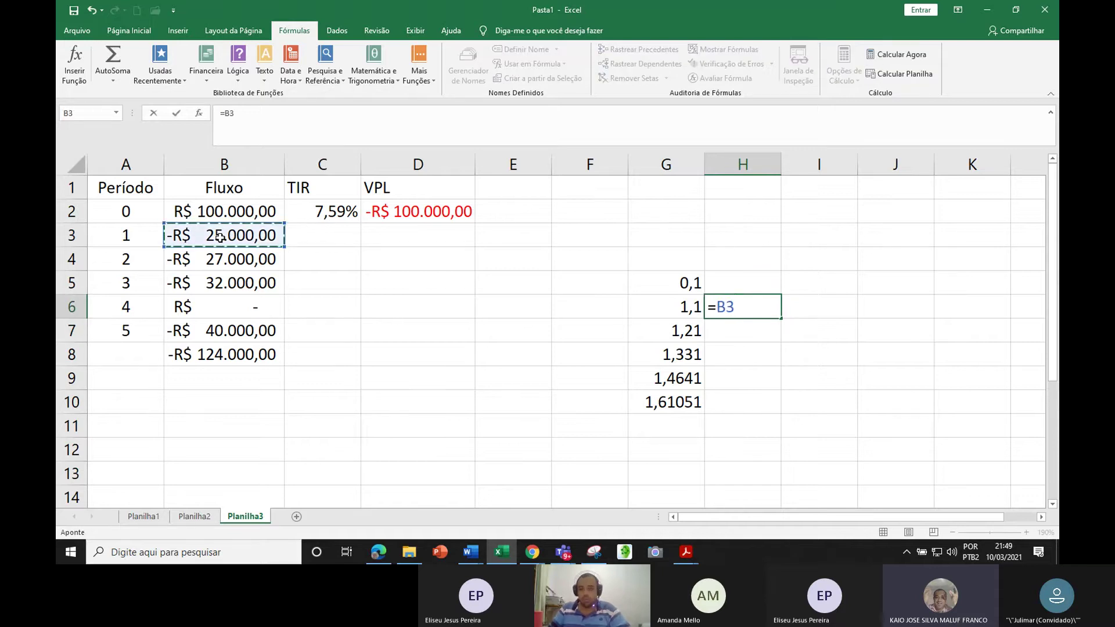
text(/)
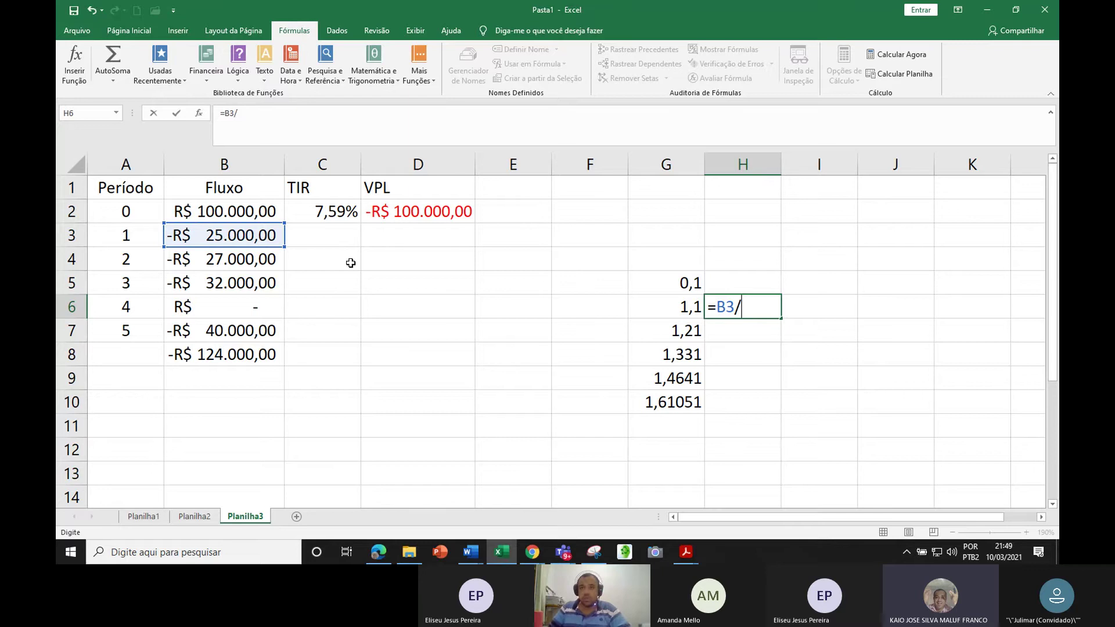
click(666, 307)
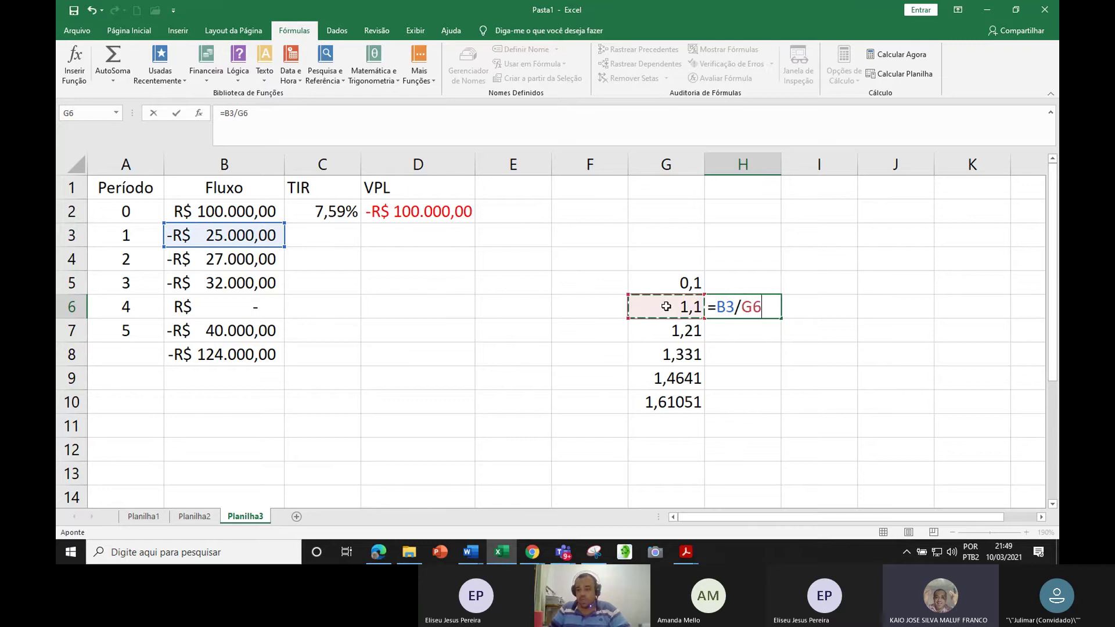
key(Return)
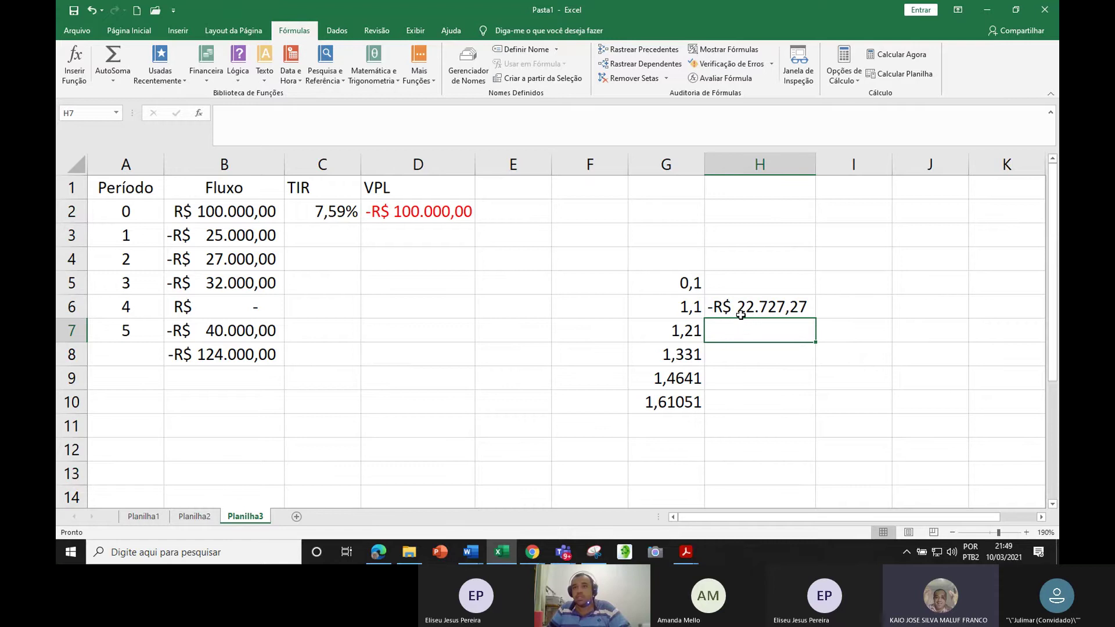
Switch to Word and replace the selected 25000/1,1 fraction in the last VPL equation with 22727,27
key(alt+Tab)
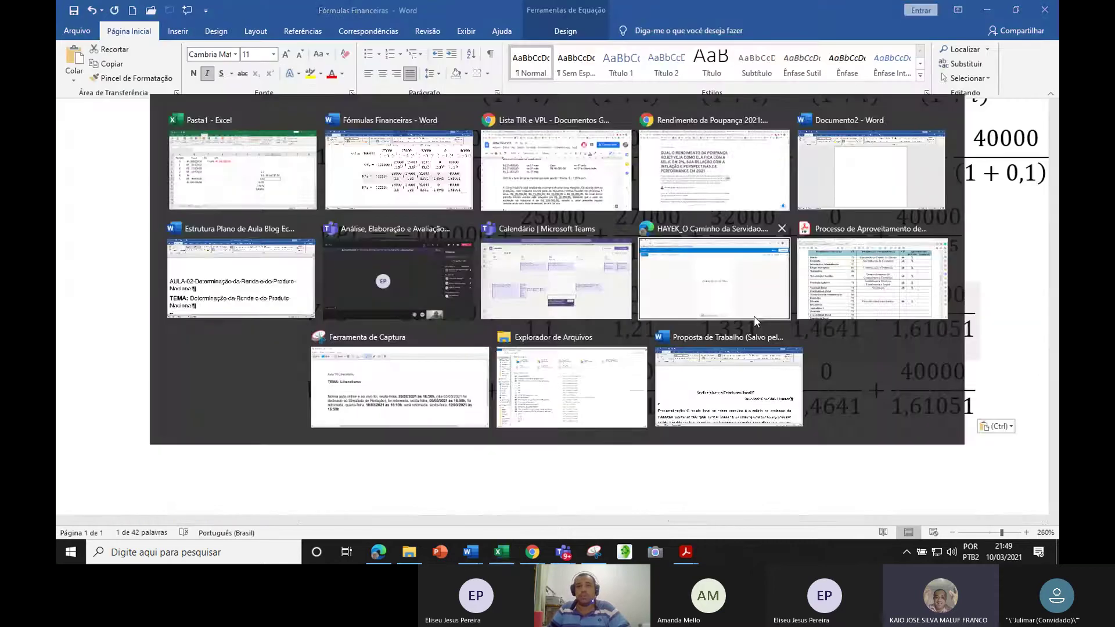
text(22)
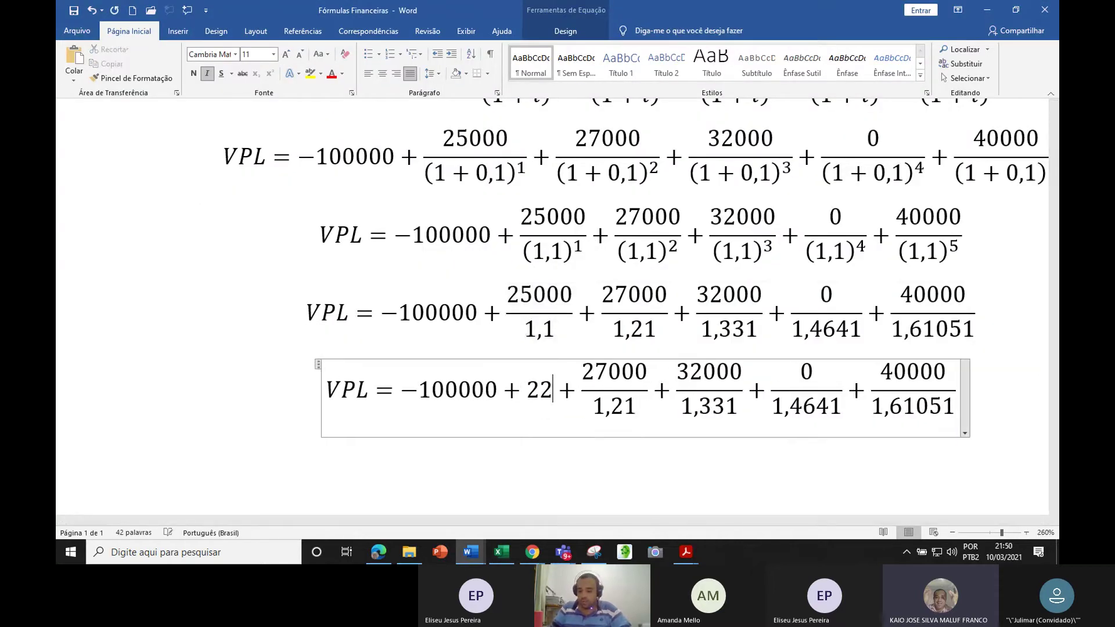
text(727)
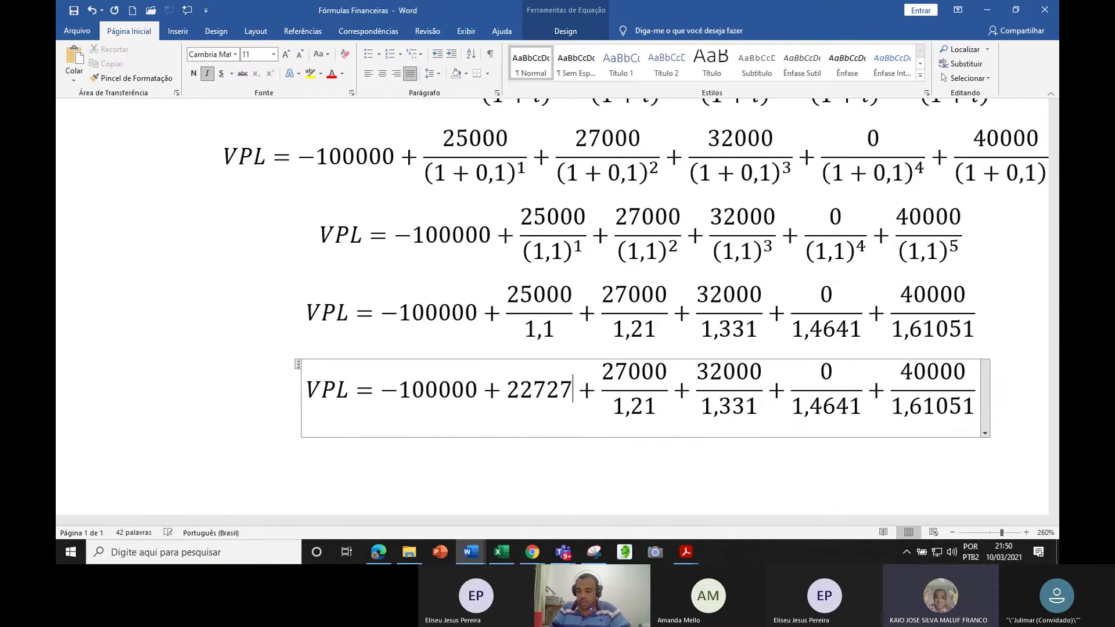
text(,)
key(alt+Tab)
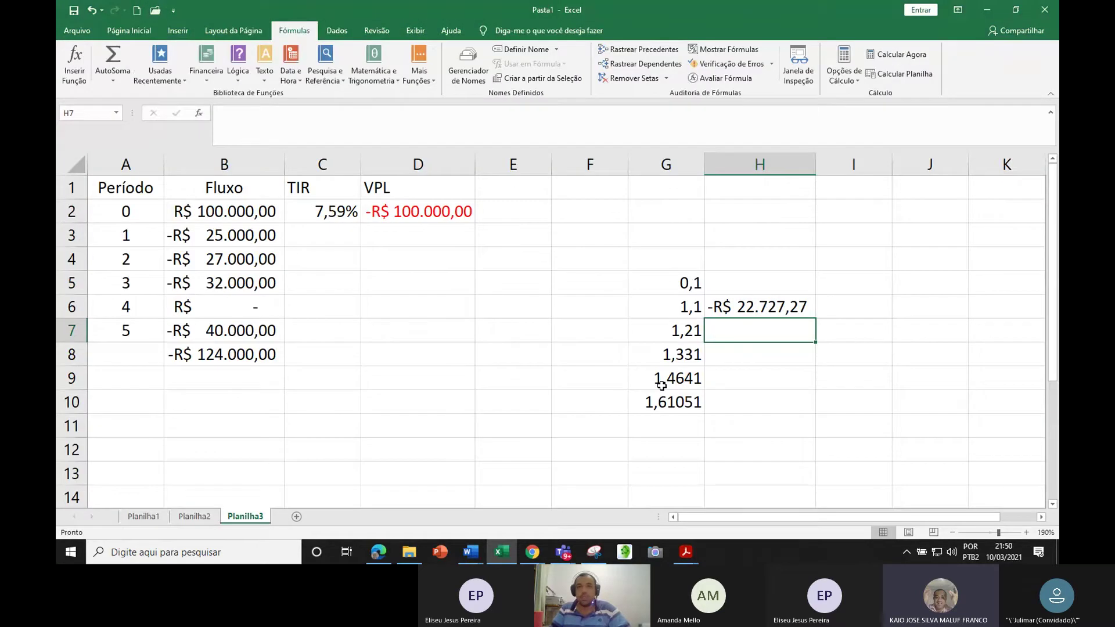
key(alt+Tab)
text(27)
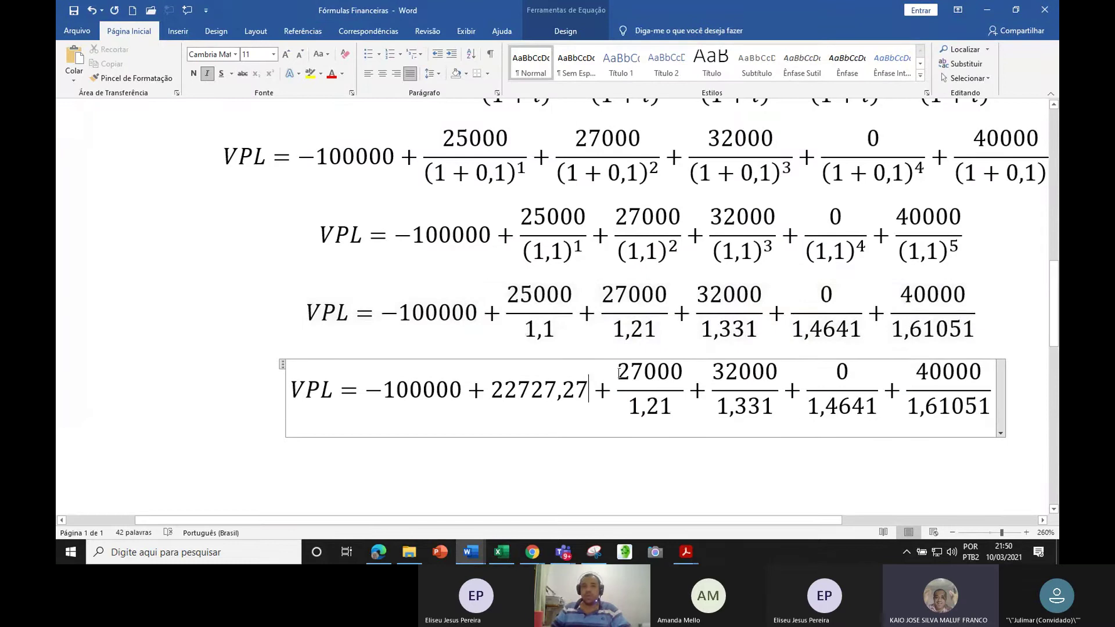
Switch to Excel and enter the formula =B4/G7 in cell H7 to discount the period 2 cash flow
key(alt+Tab)
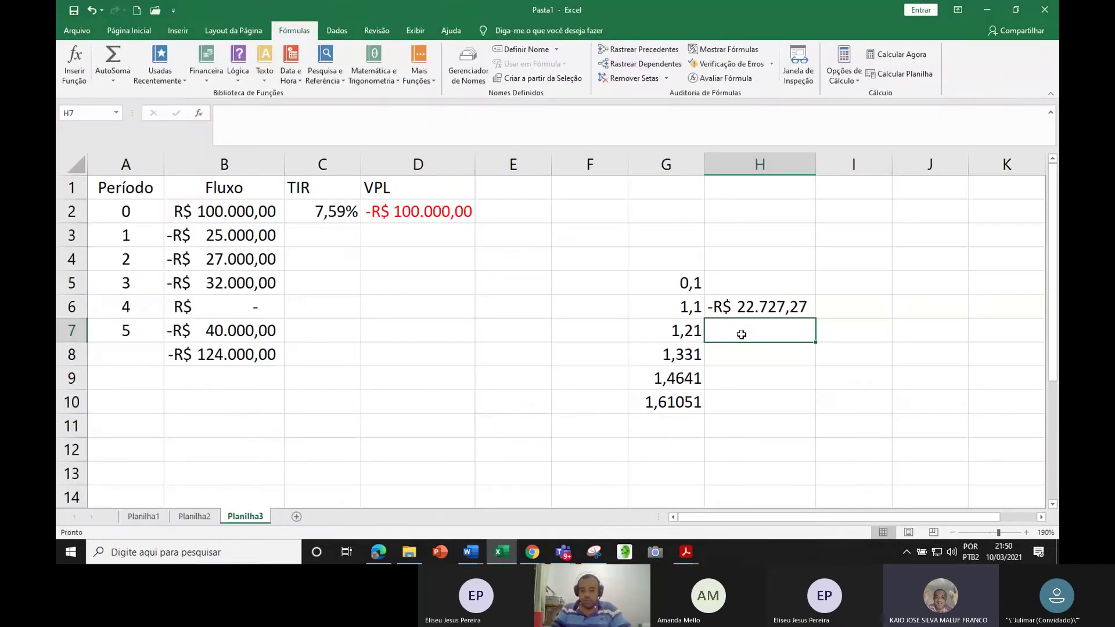
text(=)
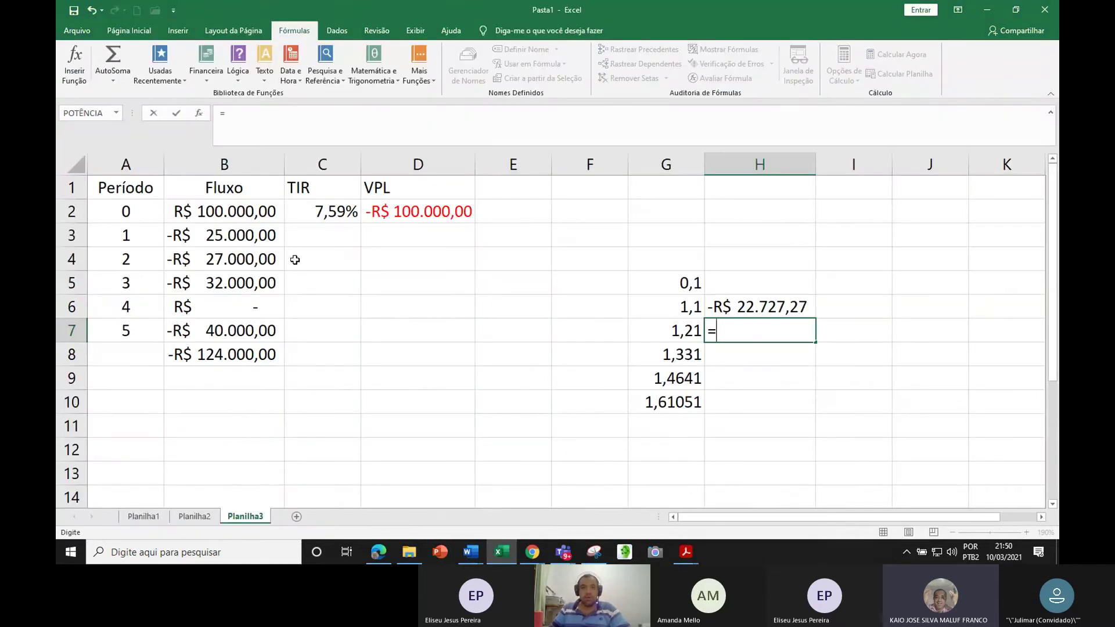
click(220, 259)
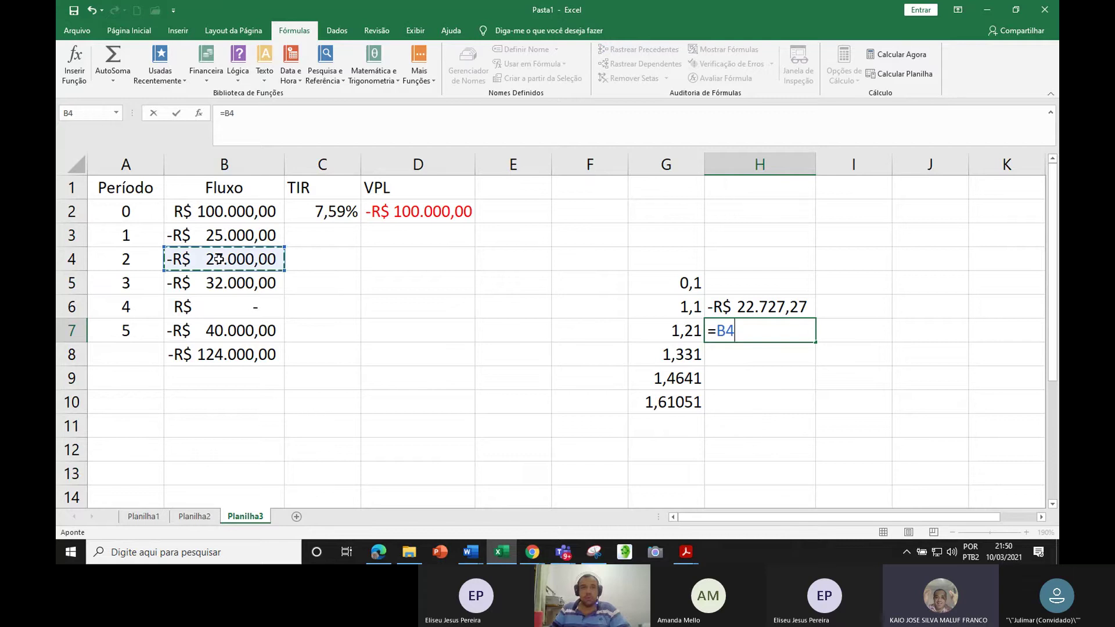
text(/)
click(679, 327)
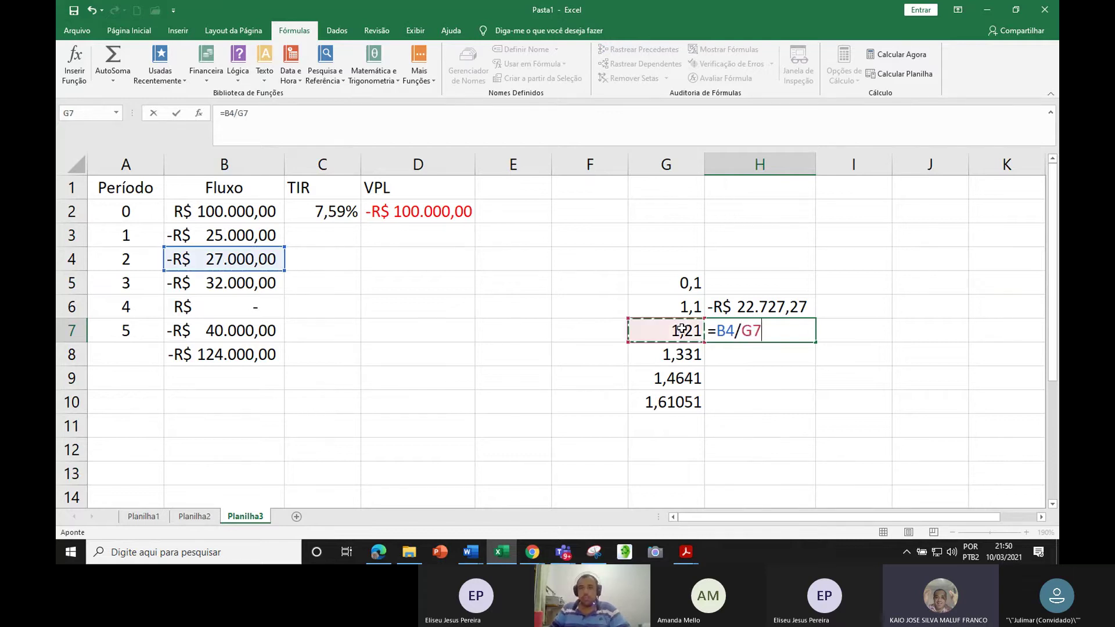
key(Return)
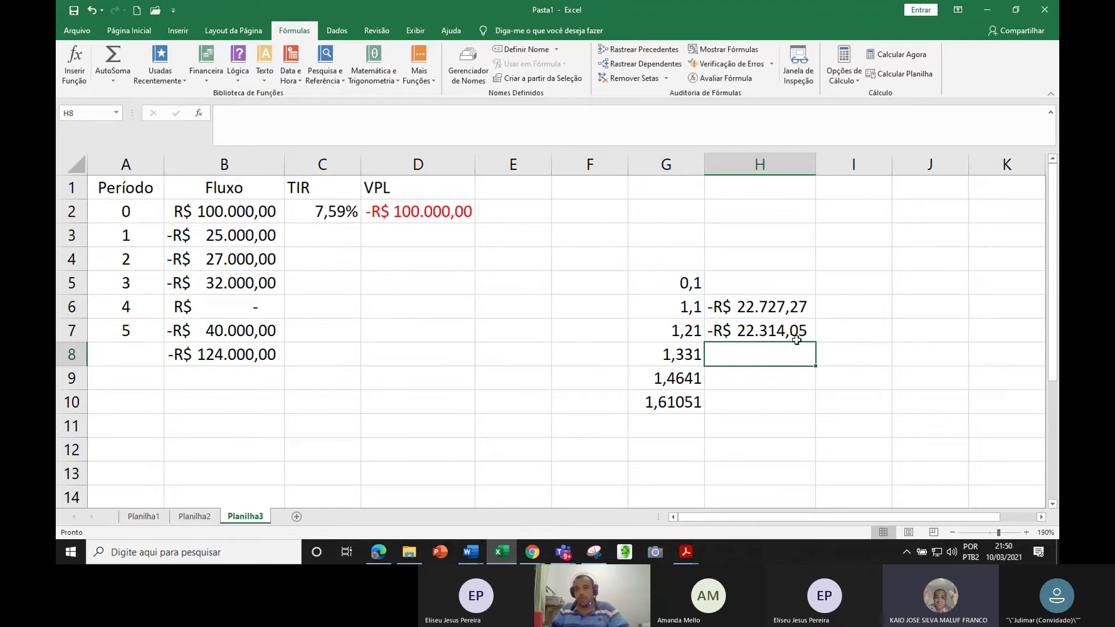
Switch to Word and replace the 27000/1,21 fraction in the last VPL equation with 22314,05
key(alt+Tab)
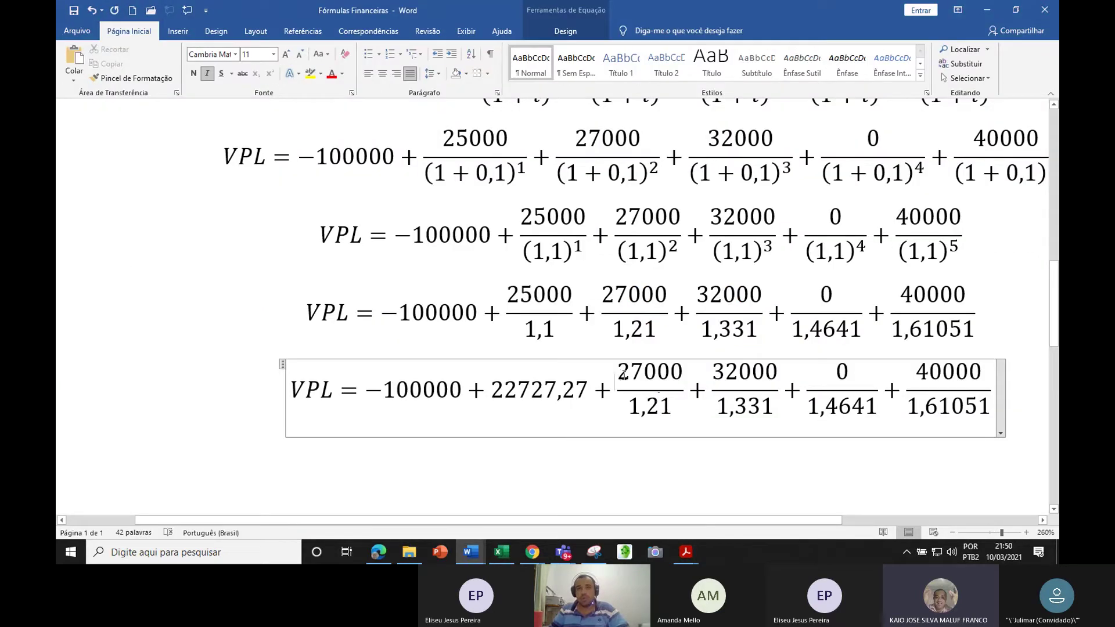
drag(617, 373, 644, 395)
text(2231)
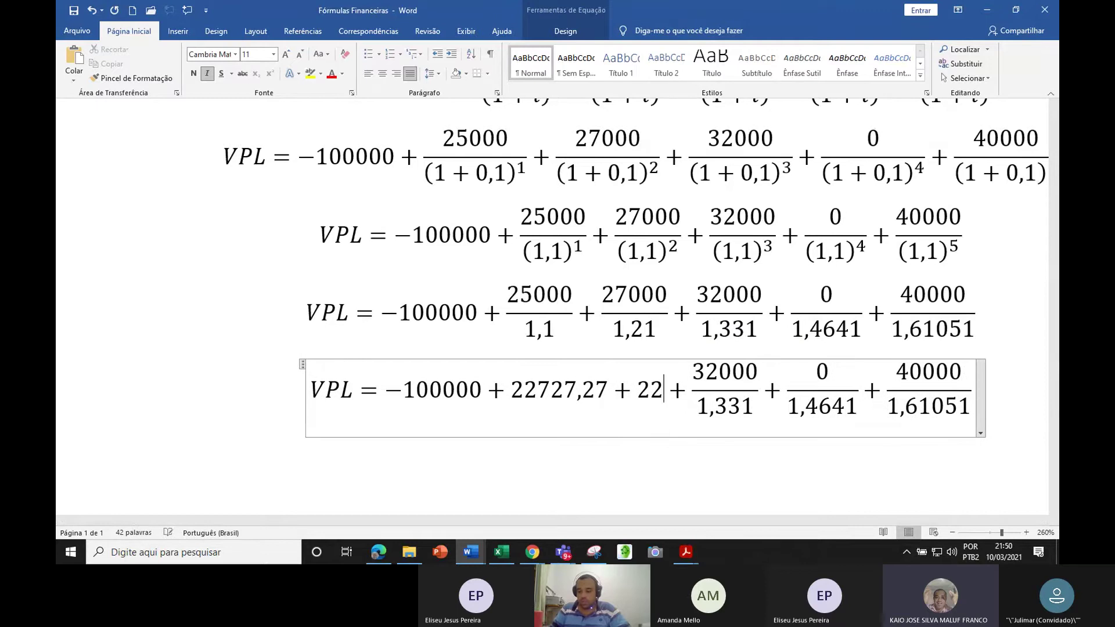
text(4,05)
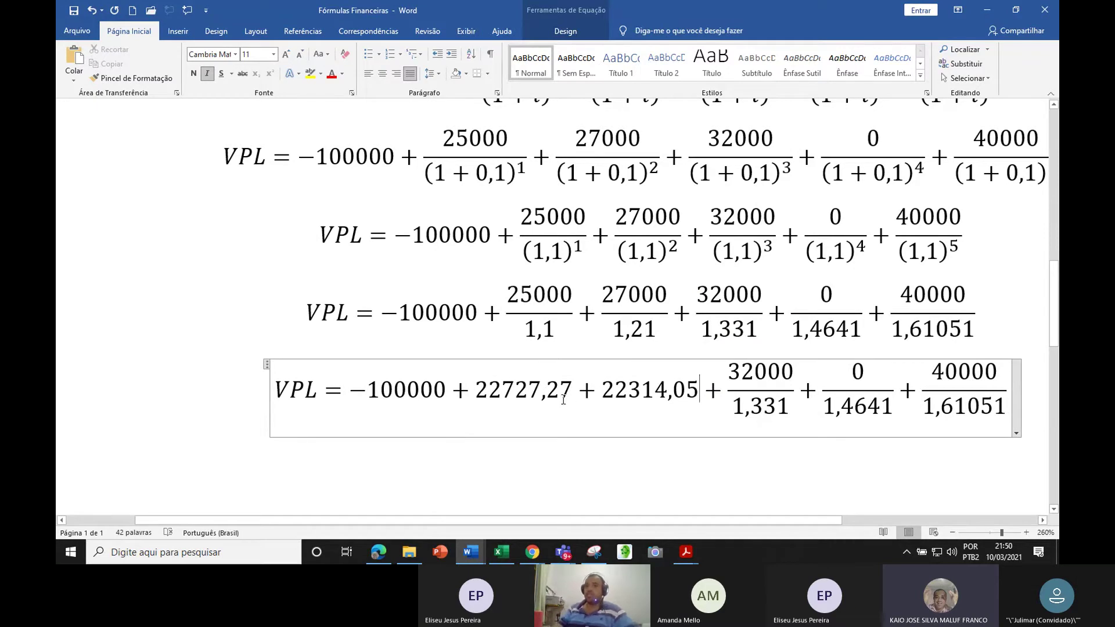
Highlight the 22727,27 term in Word's last VPL equation and compare it with cells B3 and H6 in Excel
drag(474, 389, 575, 391)
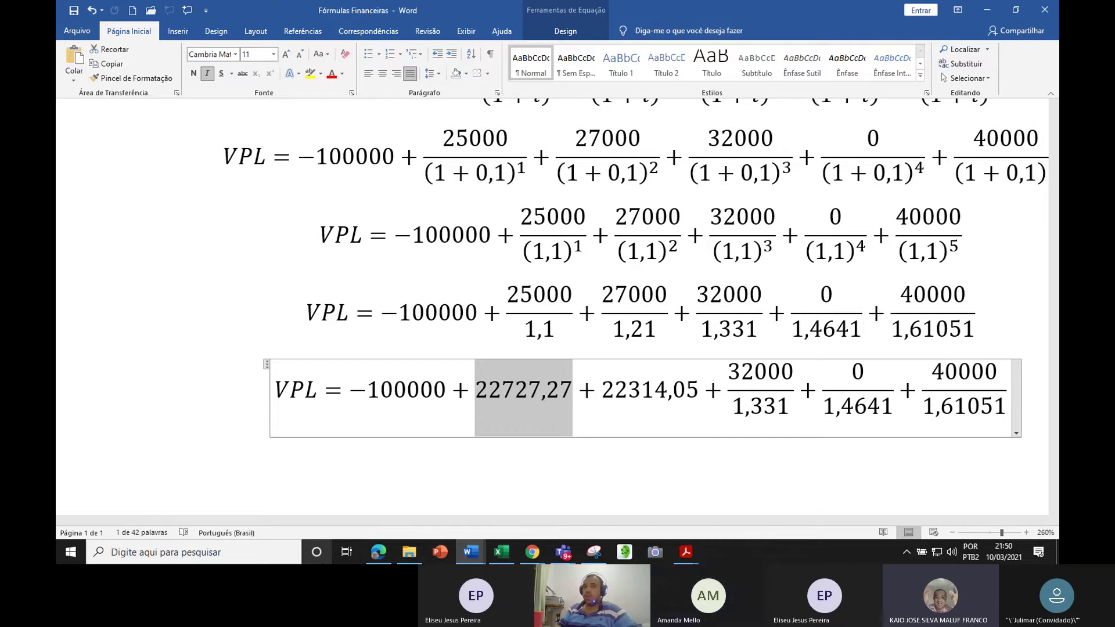
key(alt+Tab)
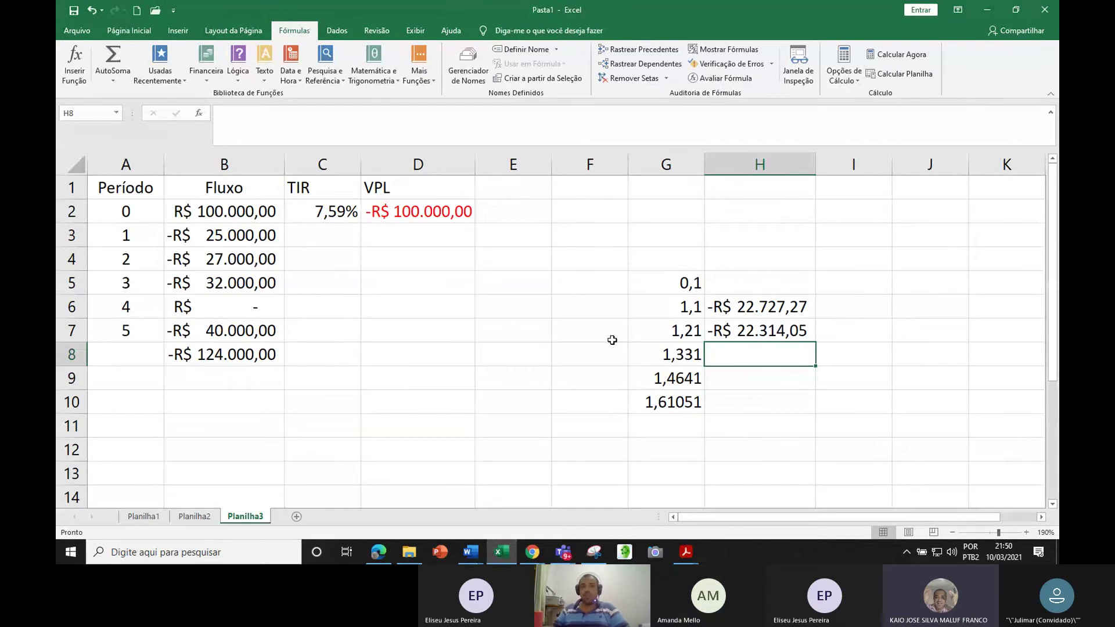
key(alt+Tab)
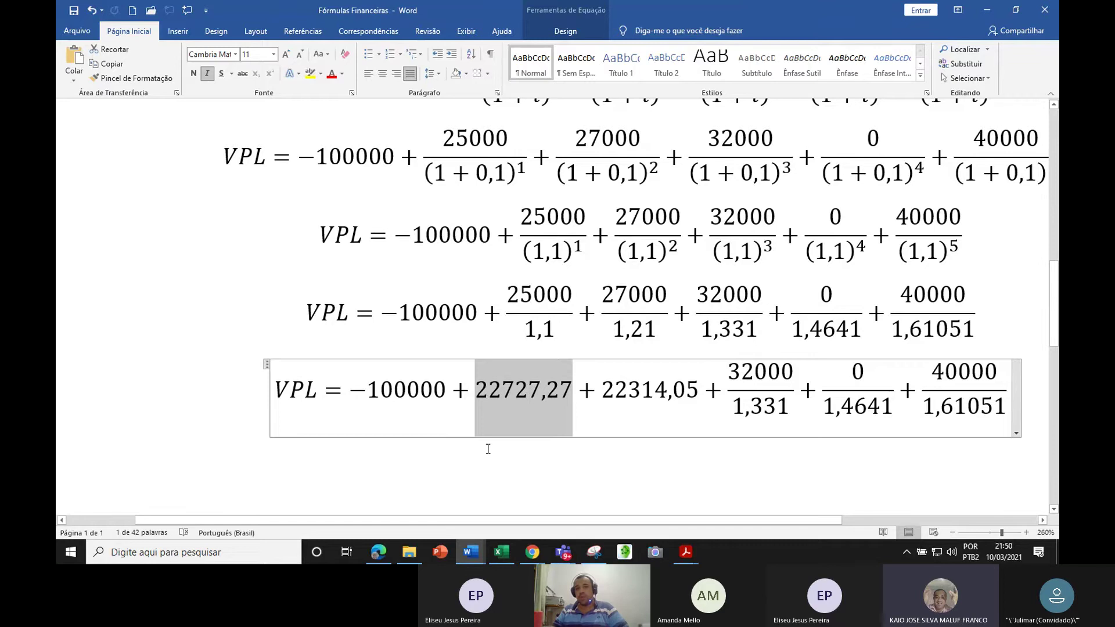
key(alt+Tab)
click(219, 235)
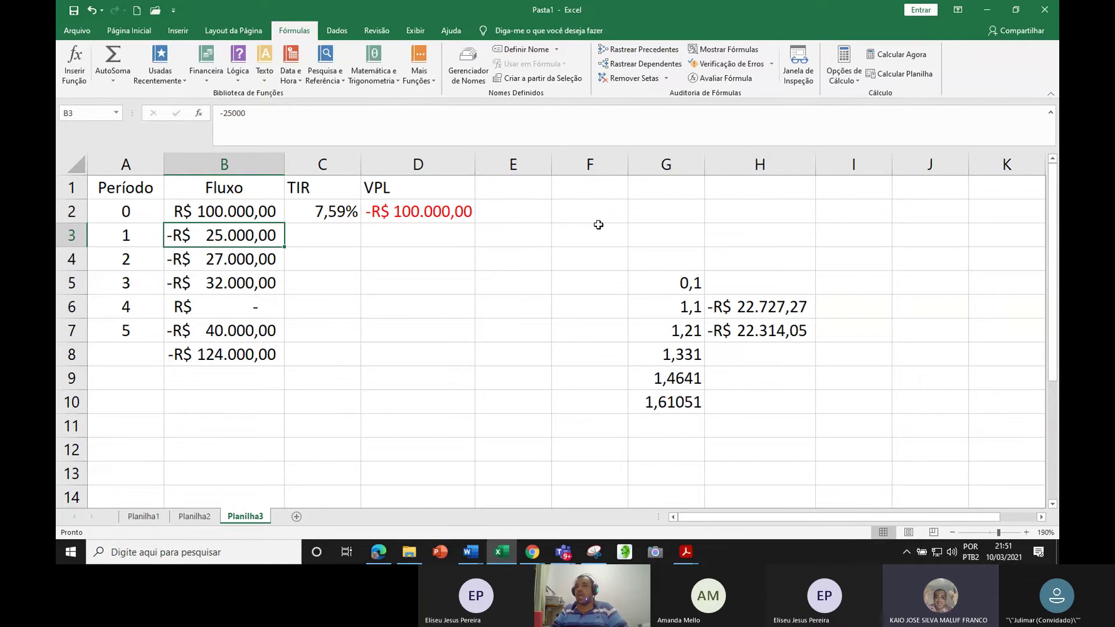
click(764, 315)
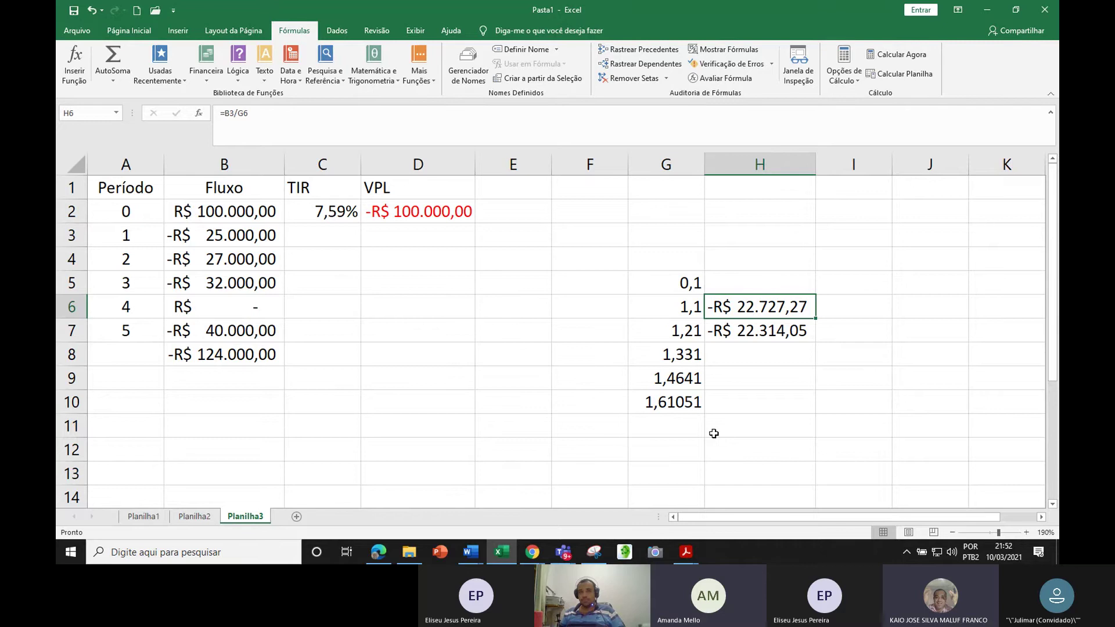
key(alt+Tab)
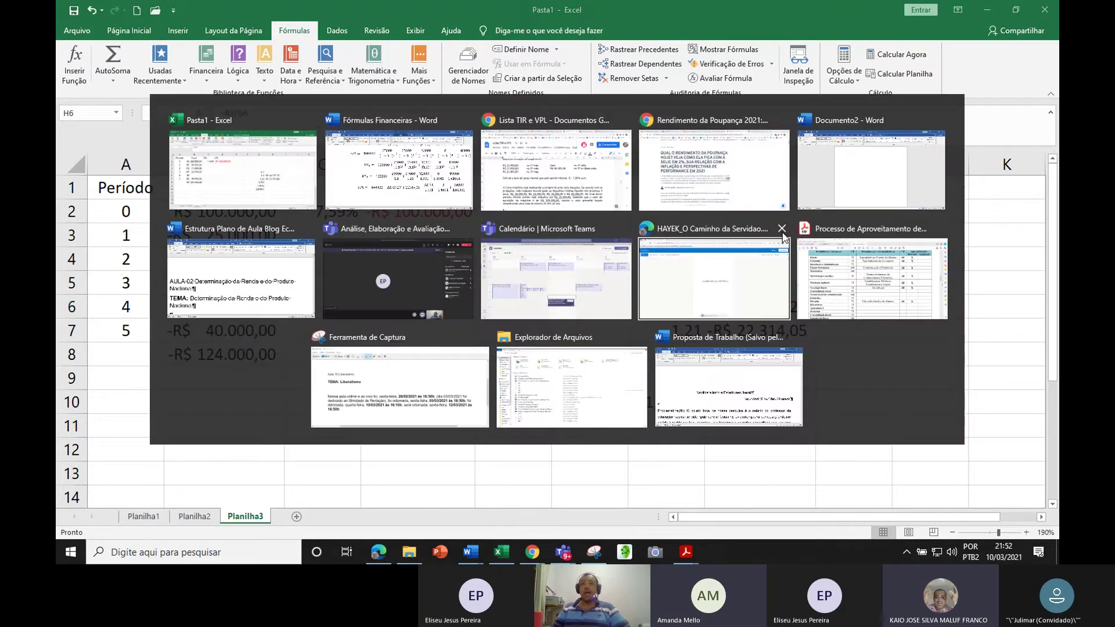
key(alt+Tab)
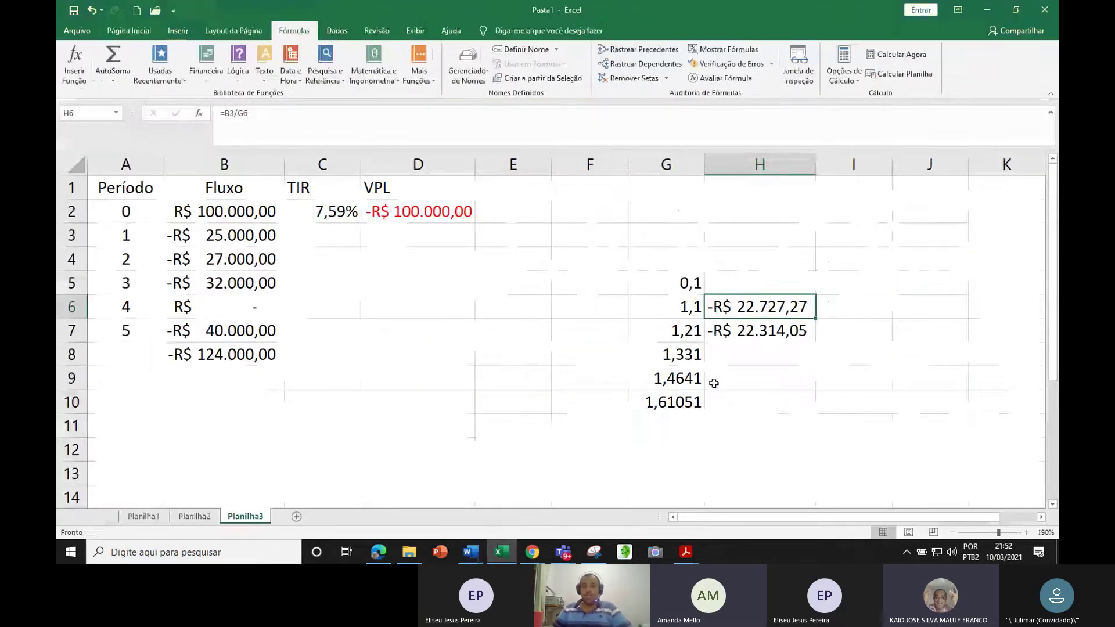
Try to compare the period 1 cash flow with its discounted value using =B3+H6 in cell I6
click(837, 316)
text(=)
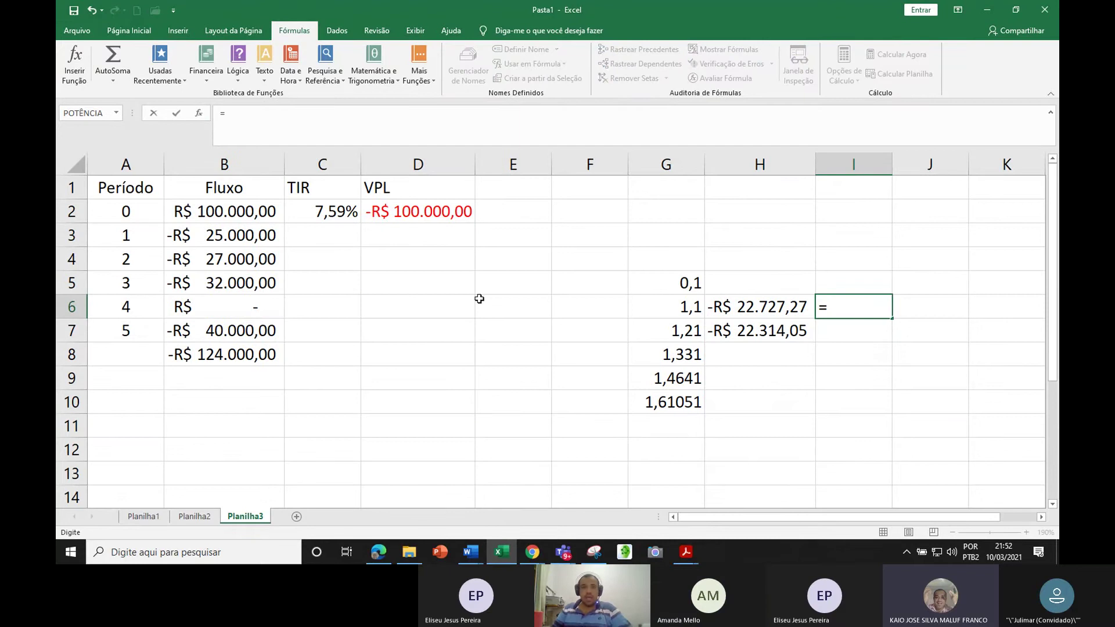
click(222, 235)
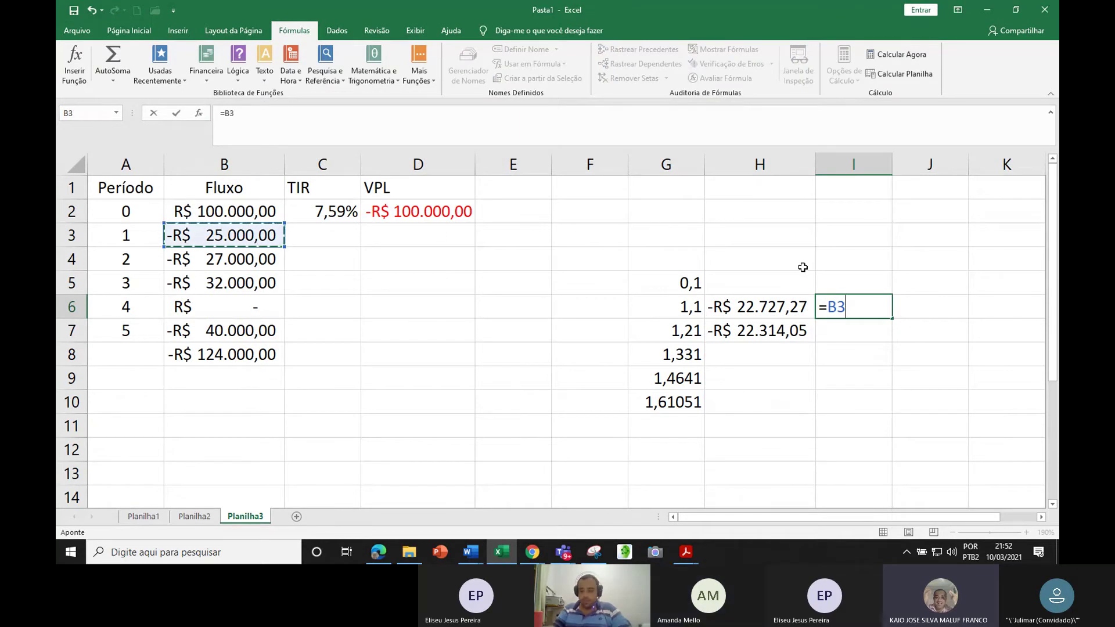
text(+)
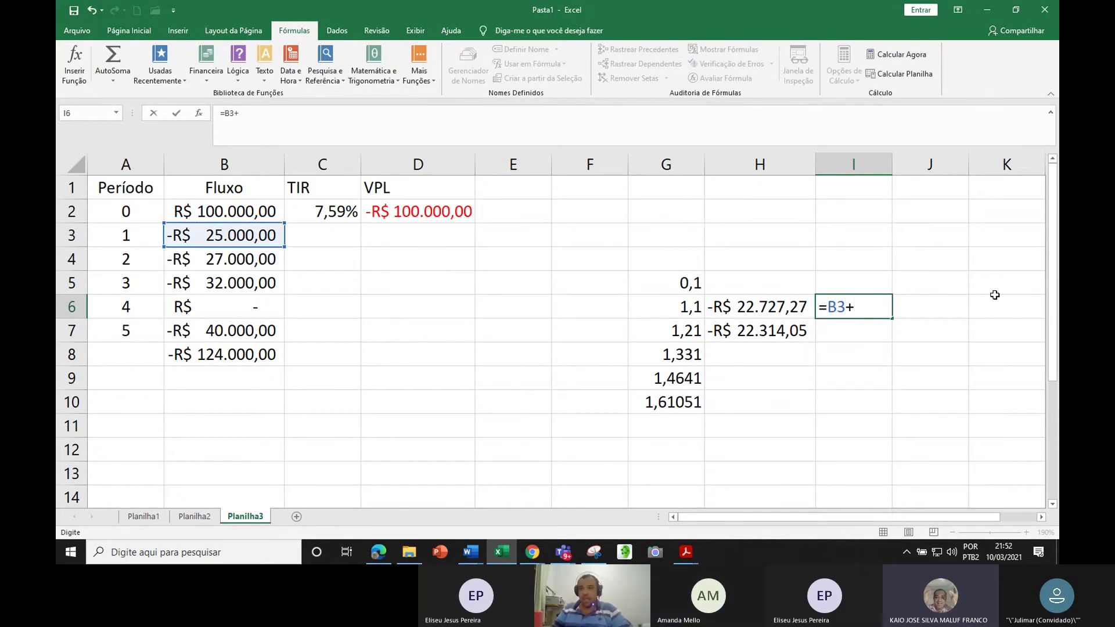
click(768, 306)
key(Return)
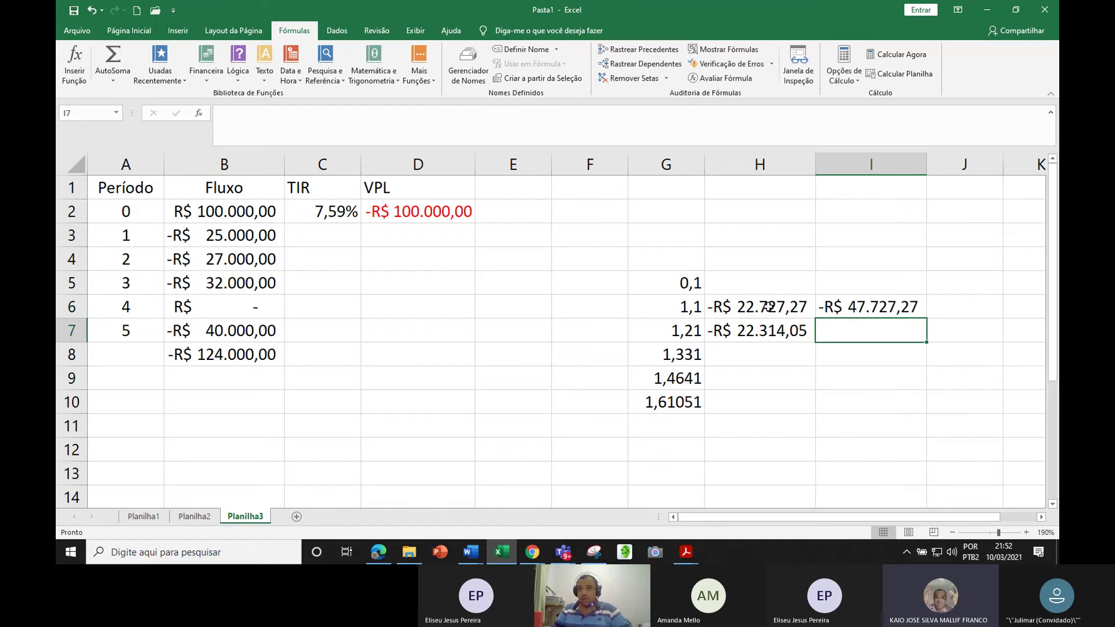
Enter the formula =H6-B3 in cell I6 to get the difference between the discounted and original period 1 cash flows
click(774, 308)
click(865, 307)
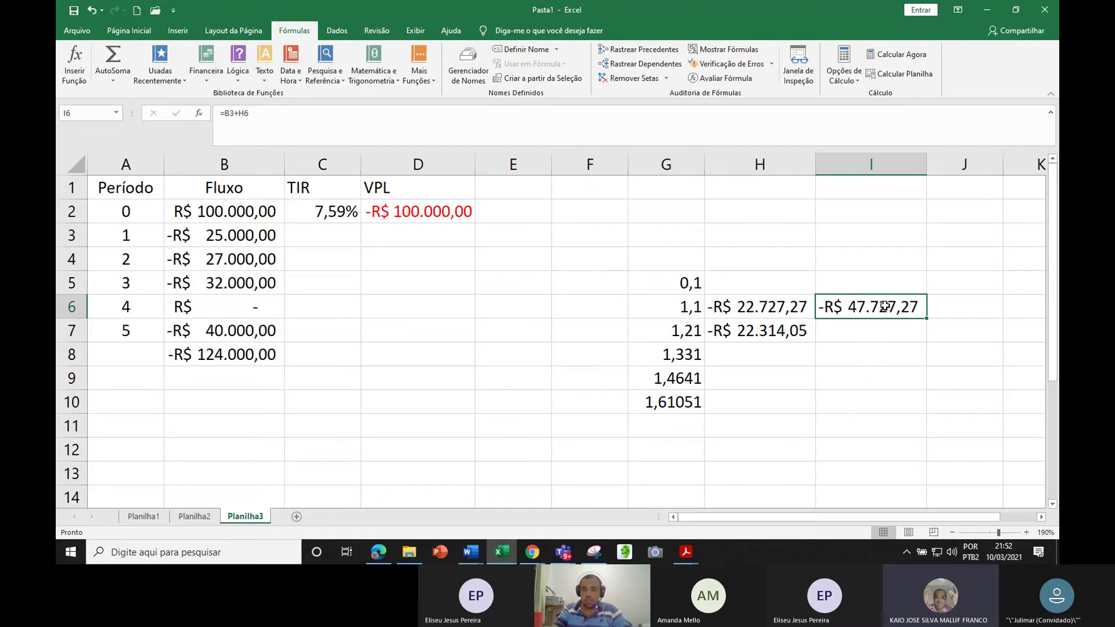
text(=)
click(765, 308)
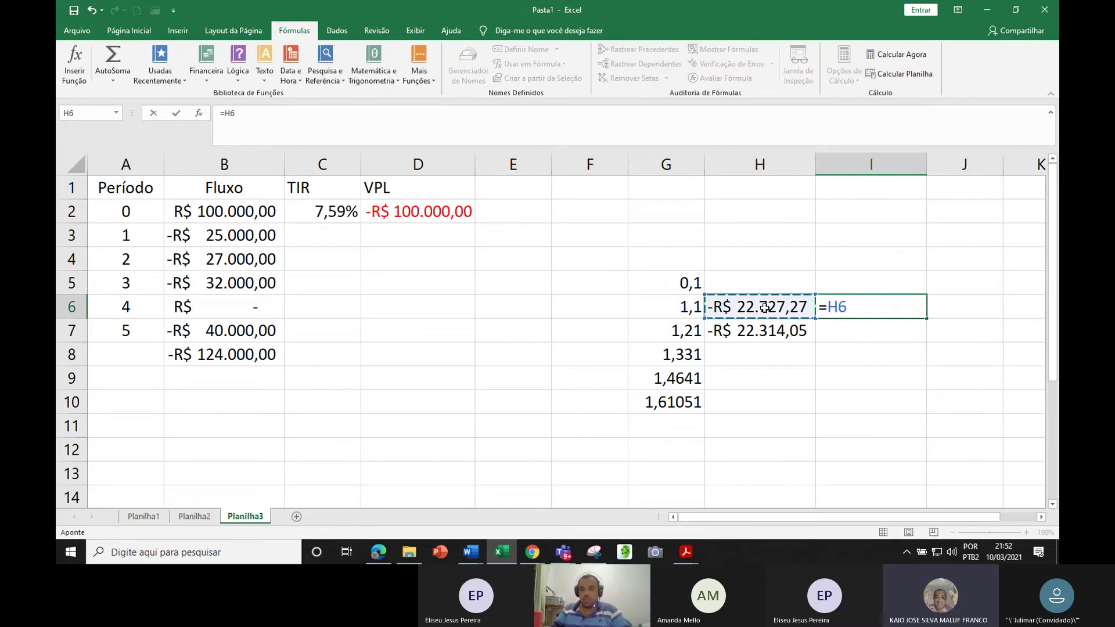
text(-)
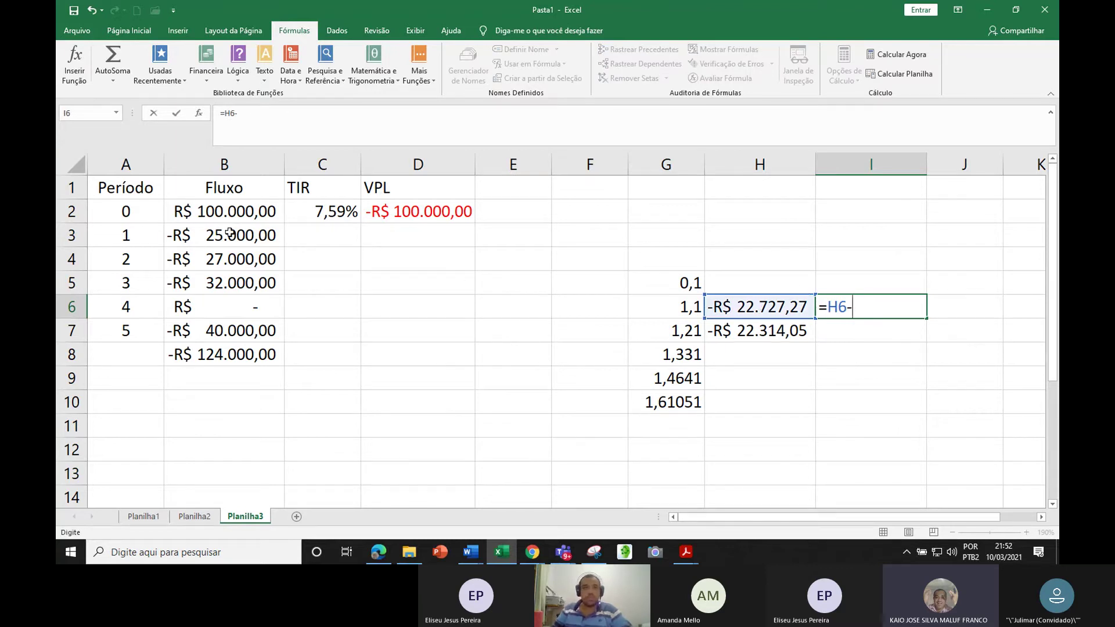
click(231, 233)
key(Return)
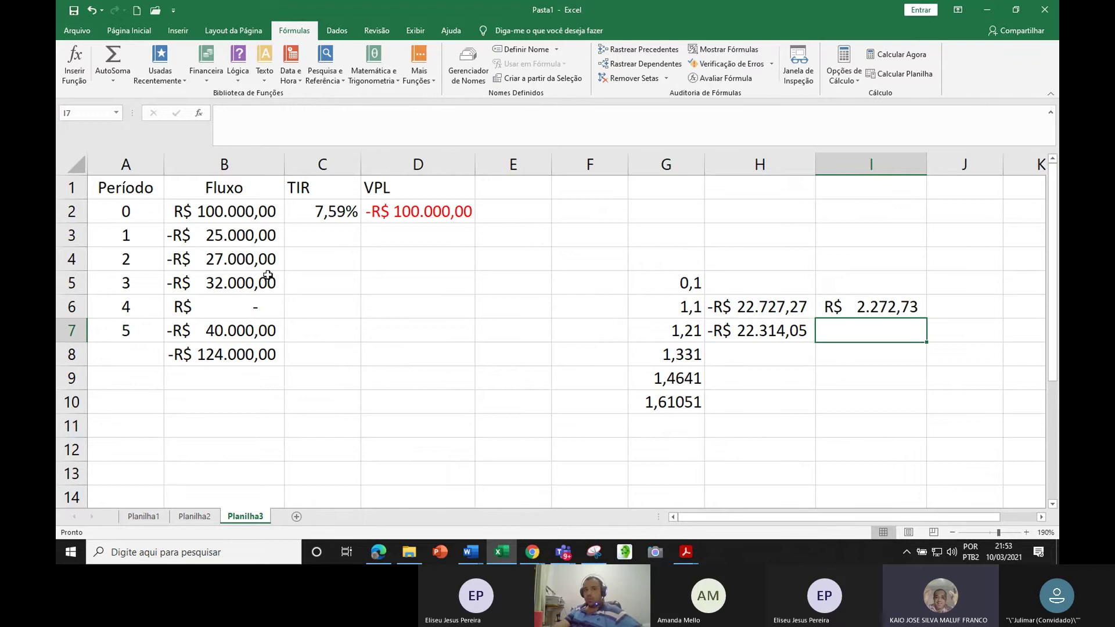
Review the period 1 cash flow and its difference in I6, and compare the period 2 cash flow with its discounted value in H7
click(214, 232)
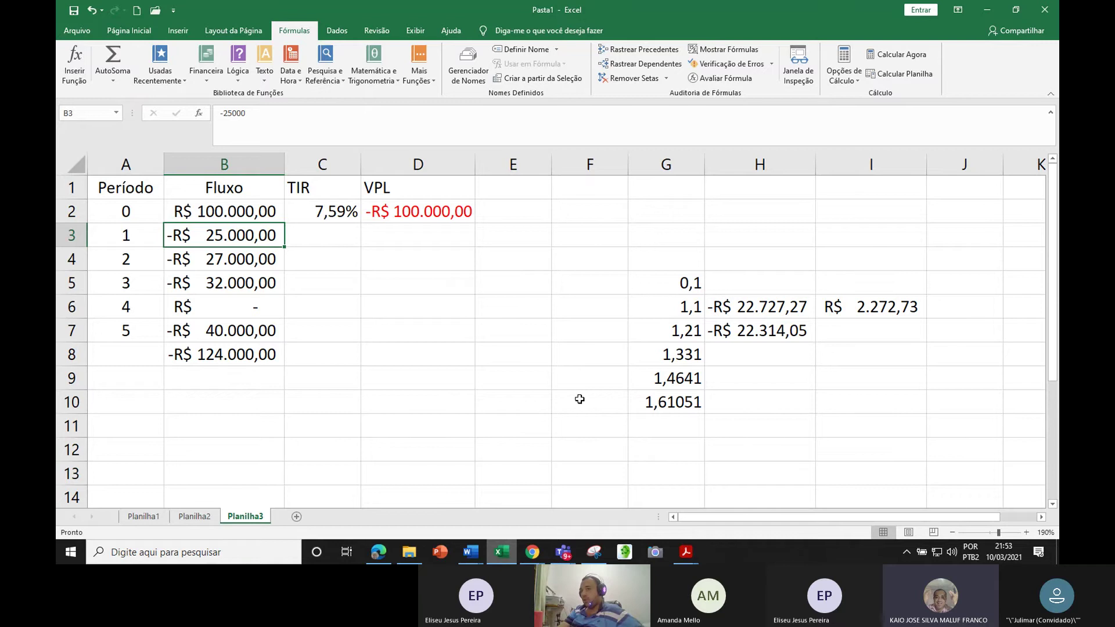
click(854, 308)
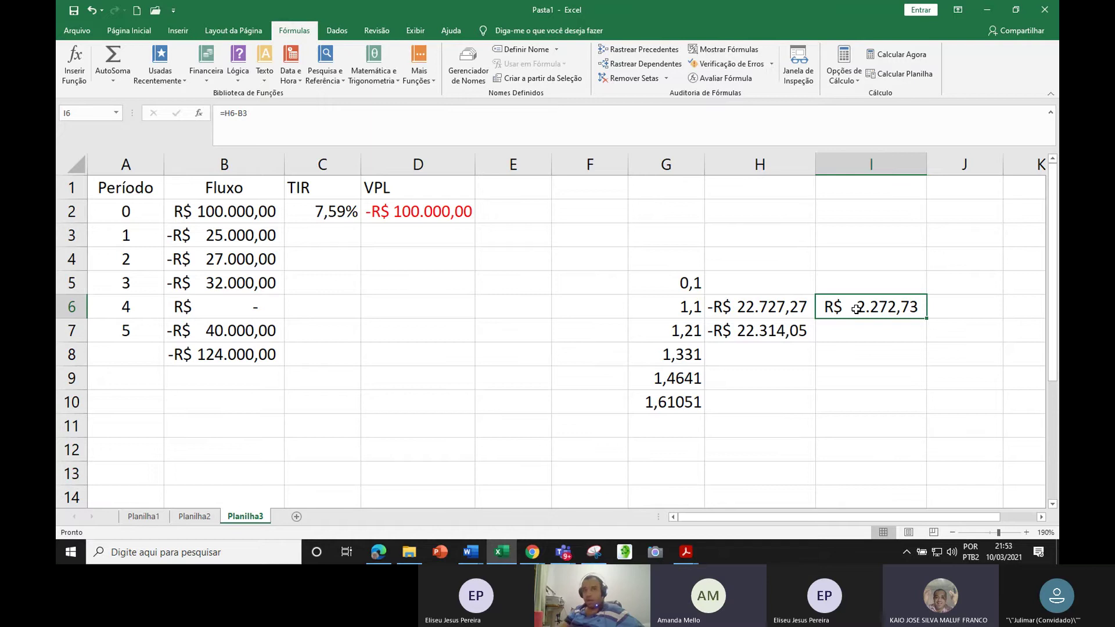
click(244, 258)
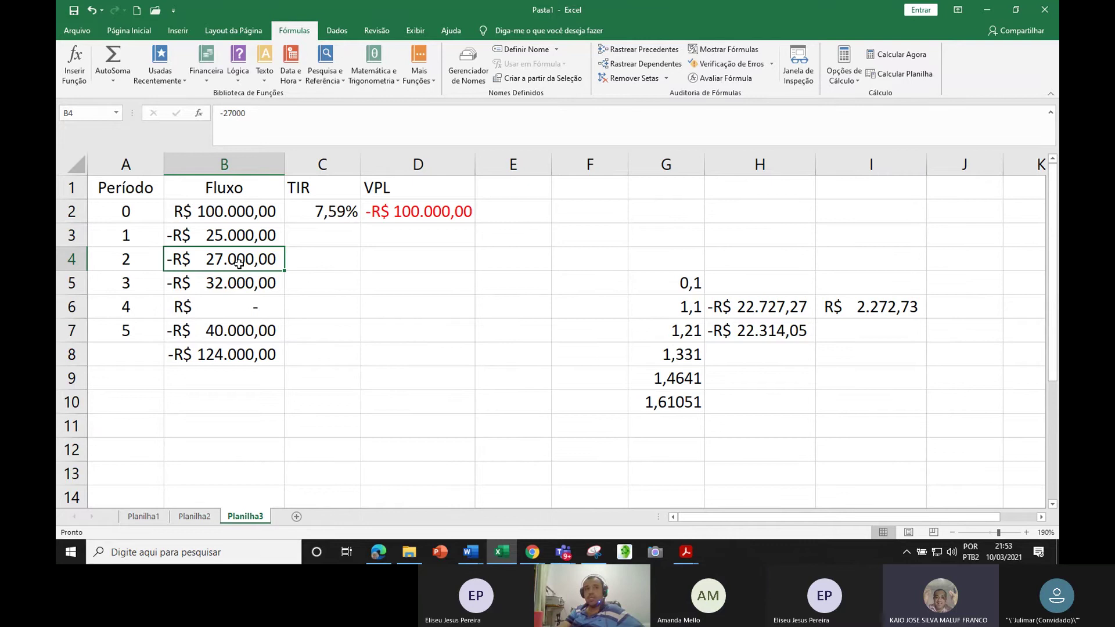
click(119, 260)
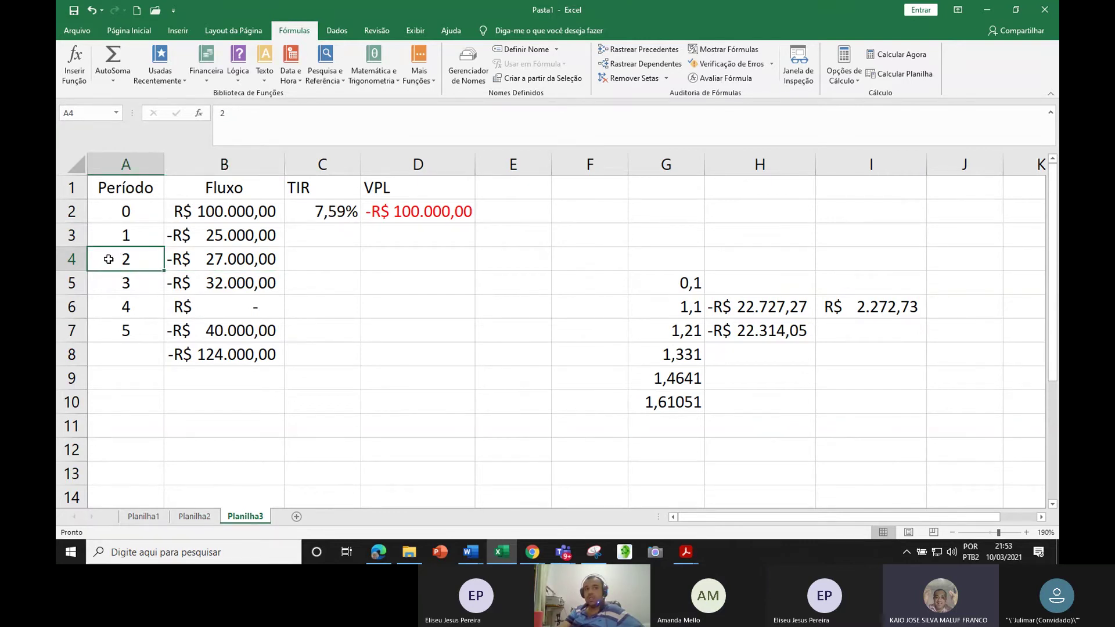
click(219, 251)
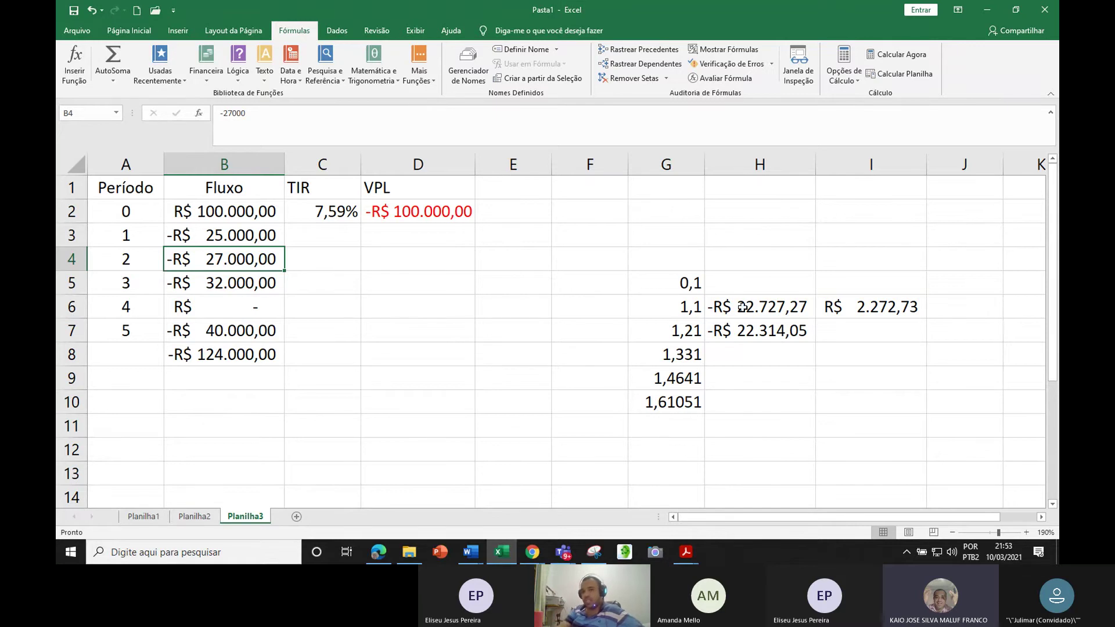
click(755, 328)
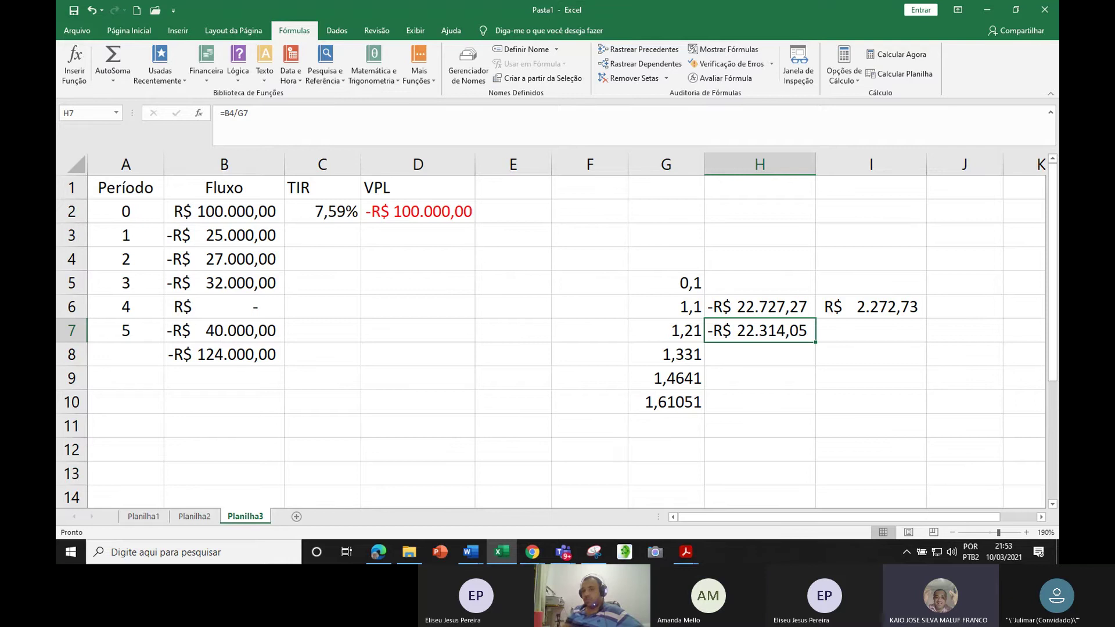
Enter the formula =B5/G8 in cell H8 to discount the period 3 cash flow, and check the source power in G8
click(248, 282)
click(739, 348)
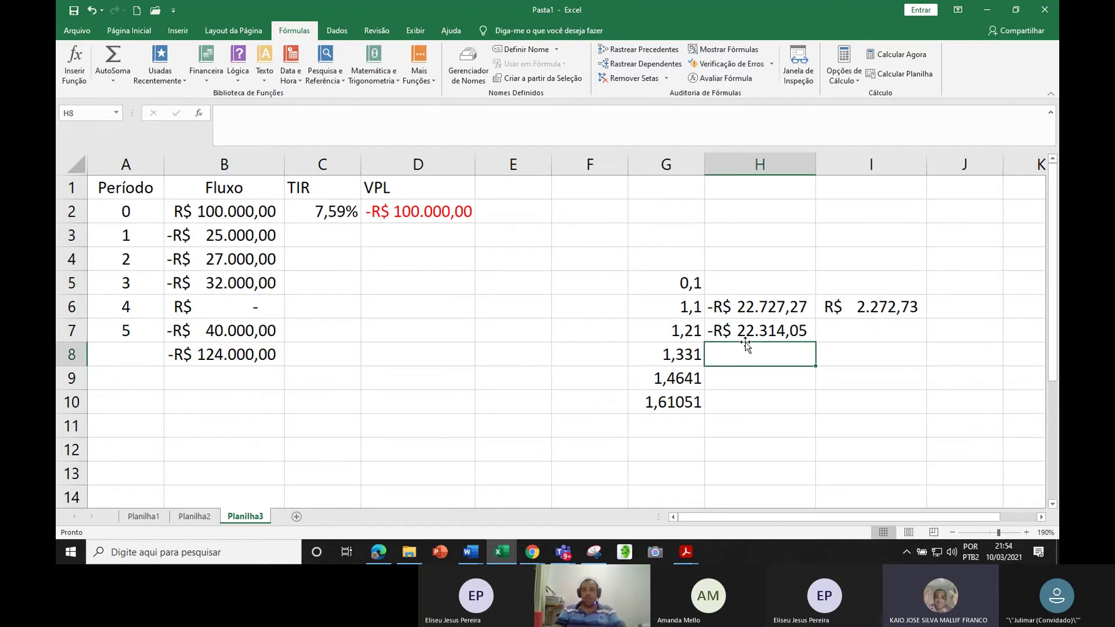
text(=)
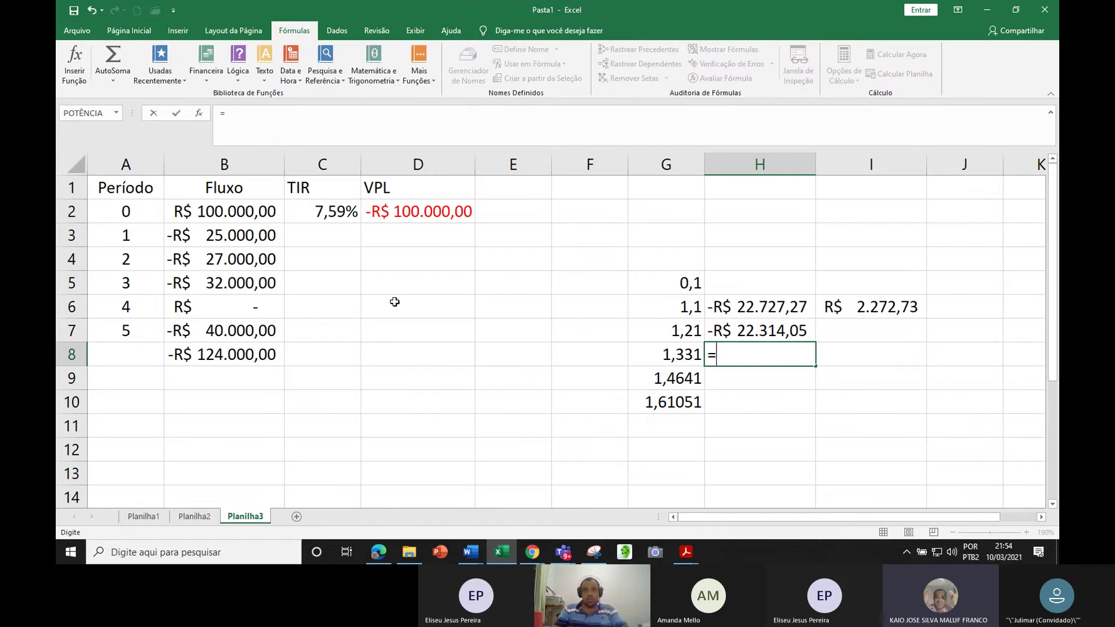
click(236, 287)
text(/)
click(682, 354)
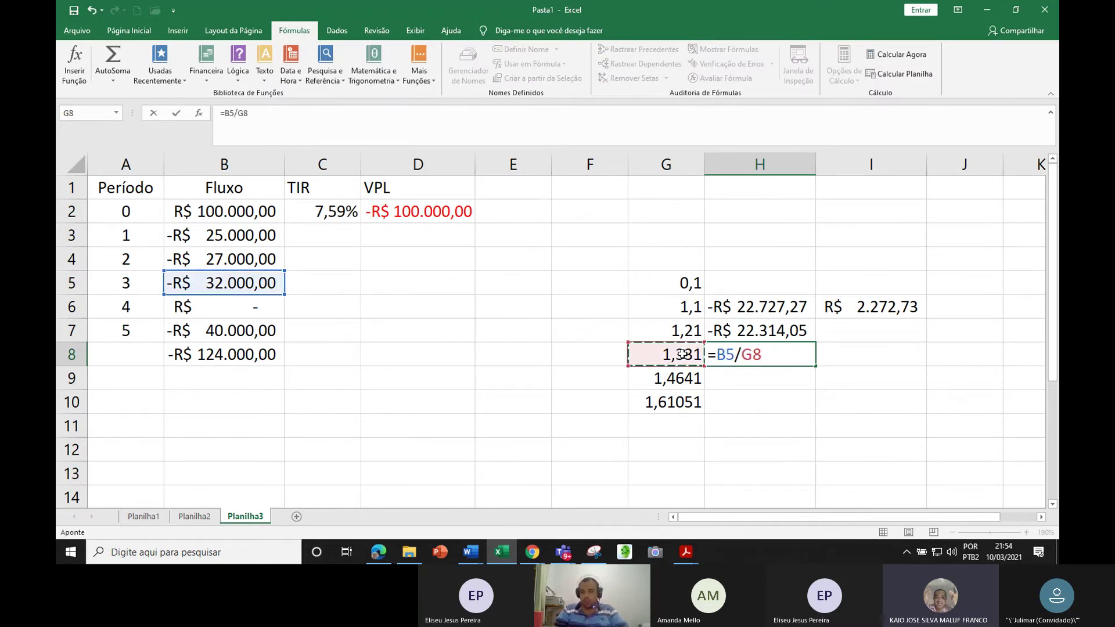
key(Return)
click(679, 356)
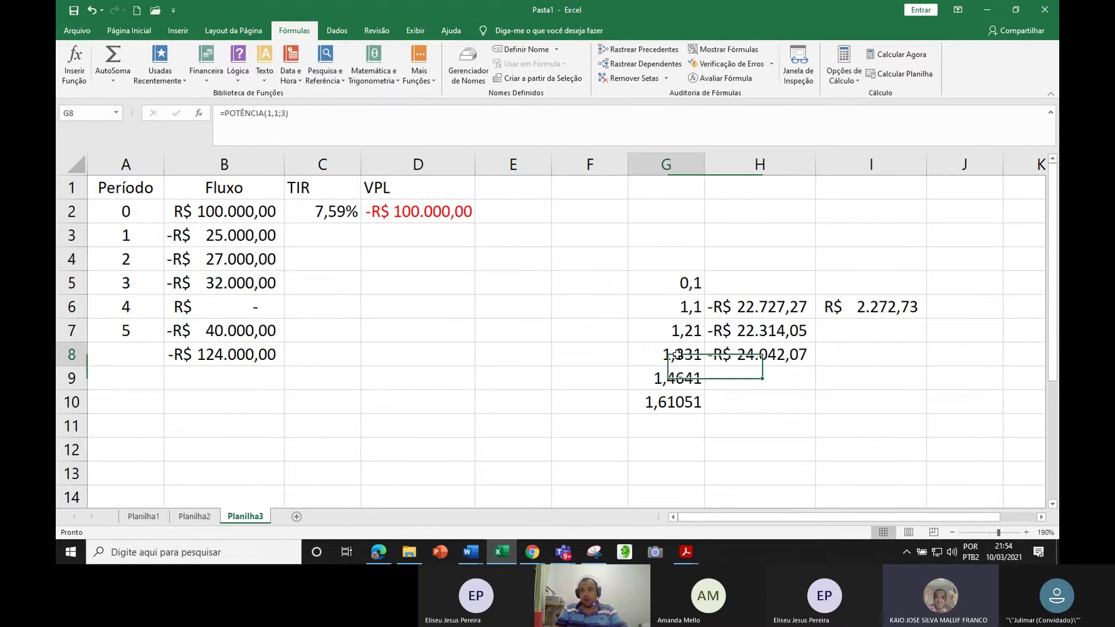
click(787, 354)
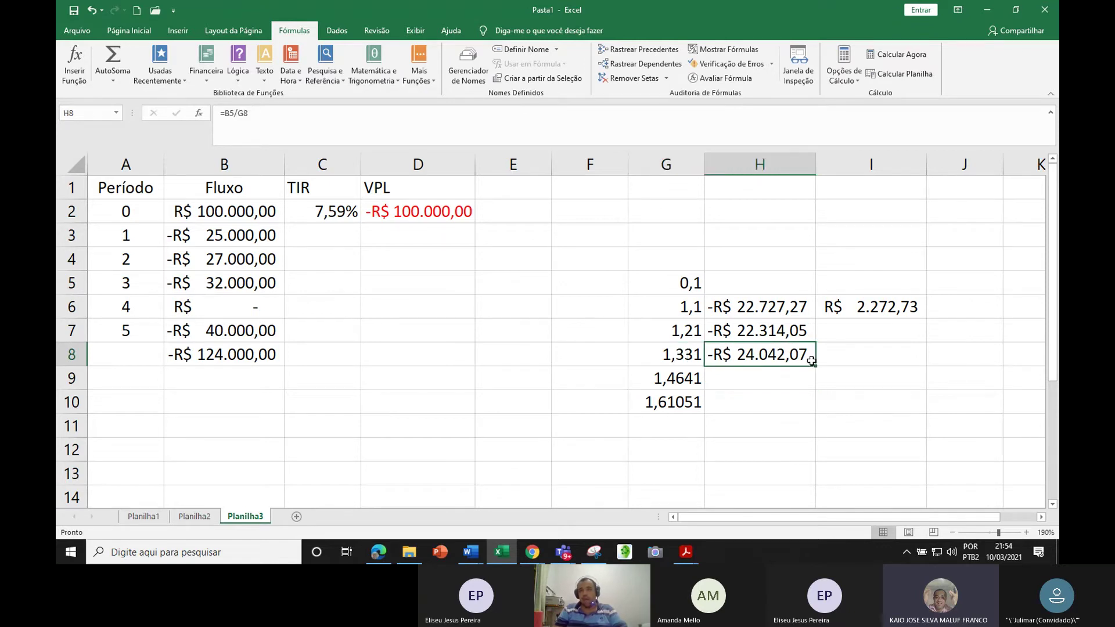
Switch to Word and replace the fraction 32000/1,331 in the last VPL equation with 24042,07
key(alt+Tab)
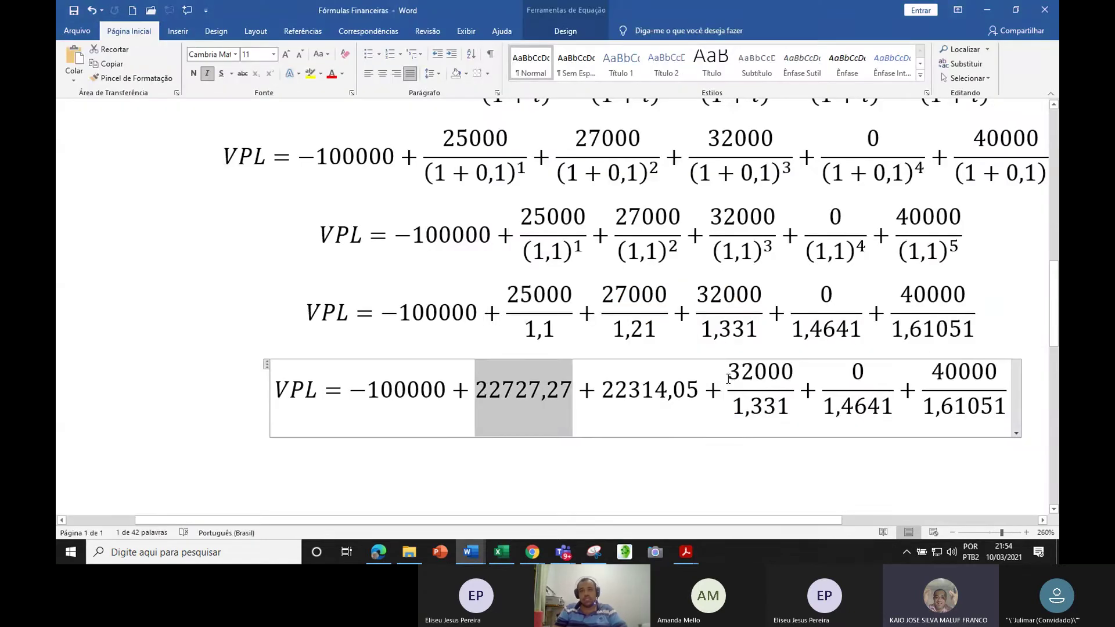
drag(731, 375, 773, 406)
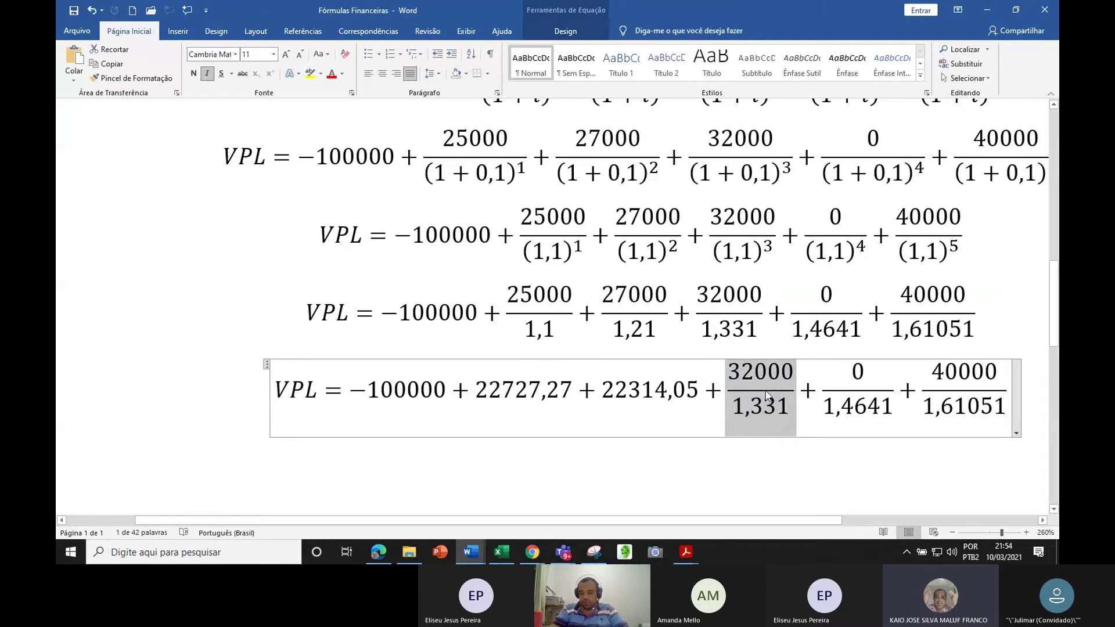
text(24042,)
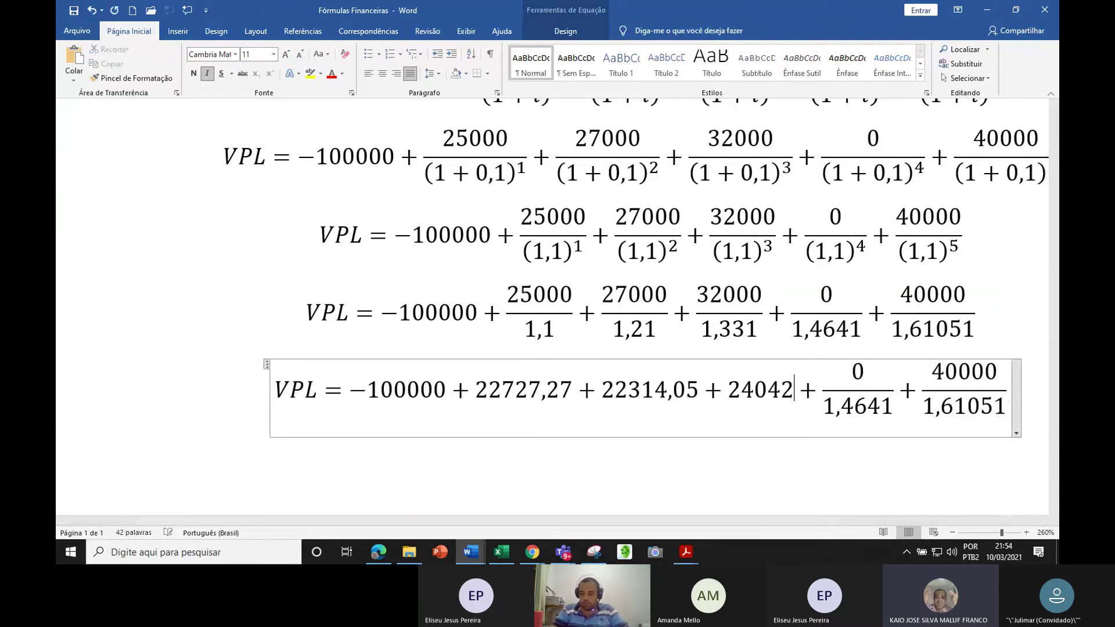
text(07)
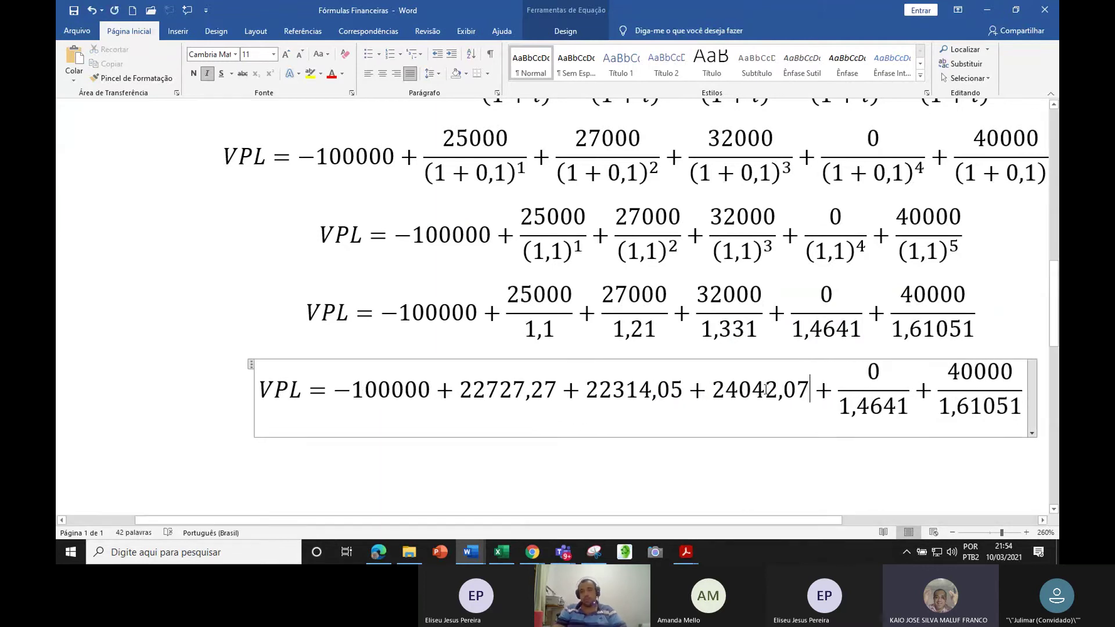
Enter =B6/G9 in Excel cell H9, and replace the fraction 0/1,4641 in the last Word equation with 0
drag(840, 375, 910, 406)
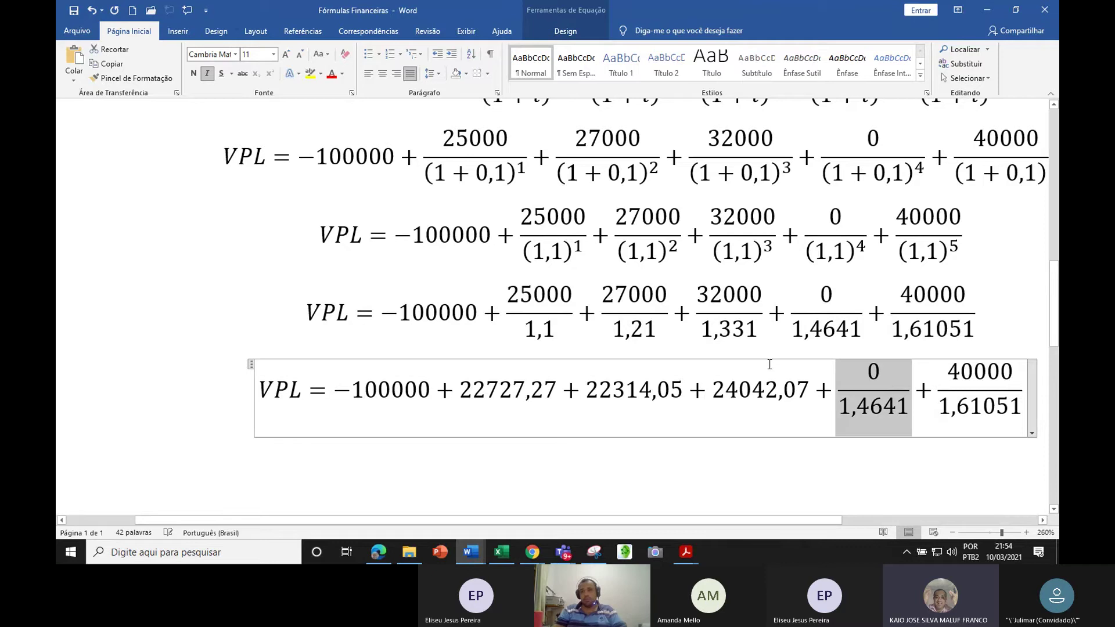
key(alt+Tab)
click(741, 378)
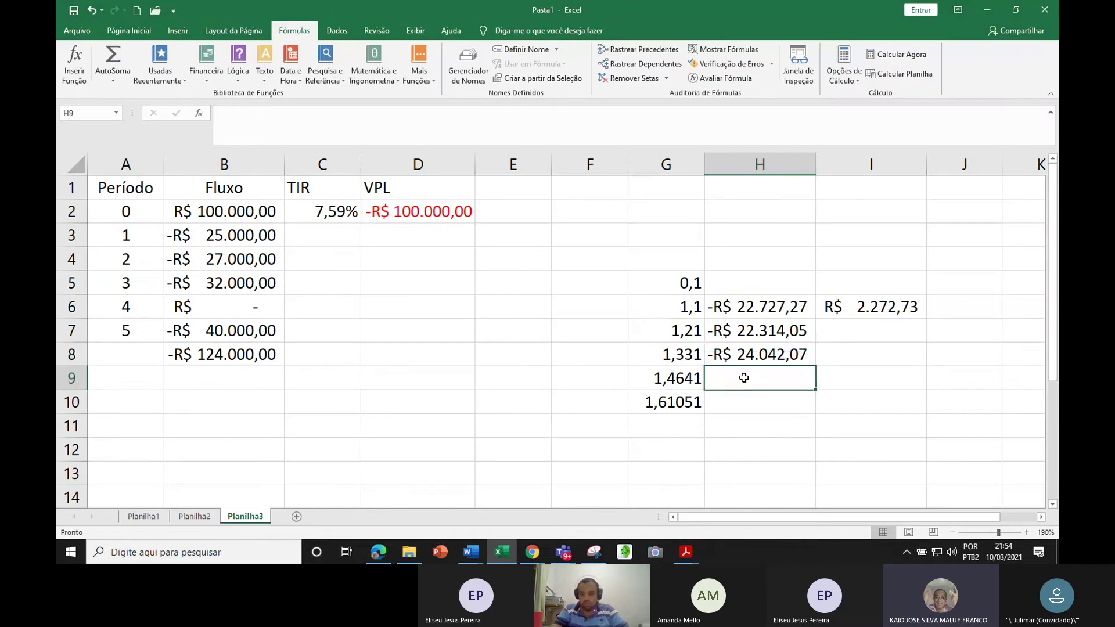
text(=)
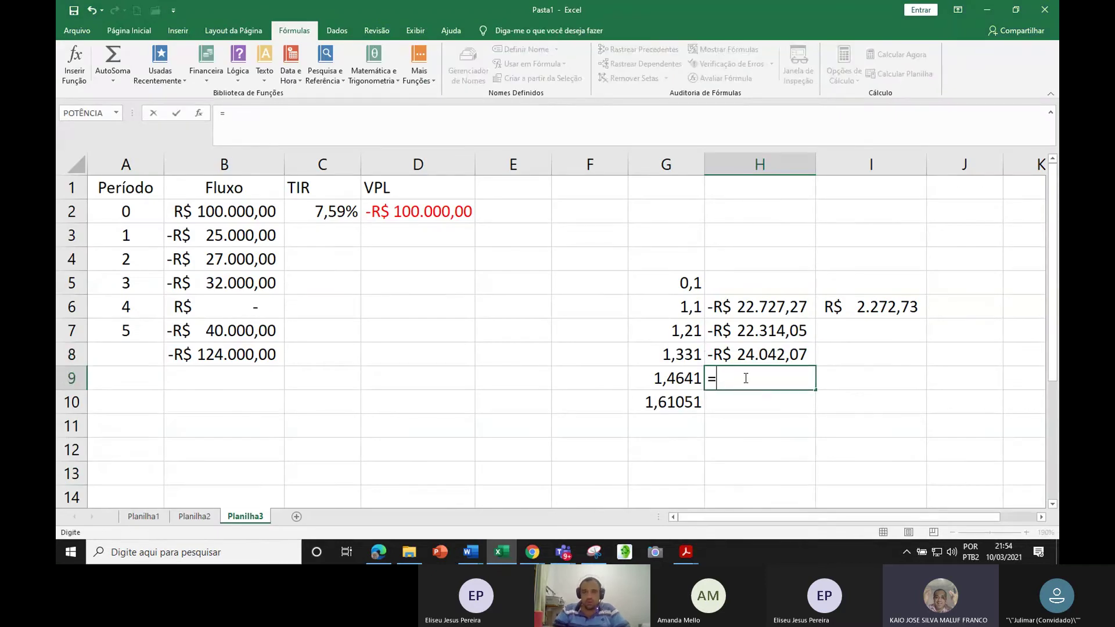
click(206, 303)
text(/)
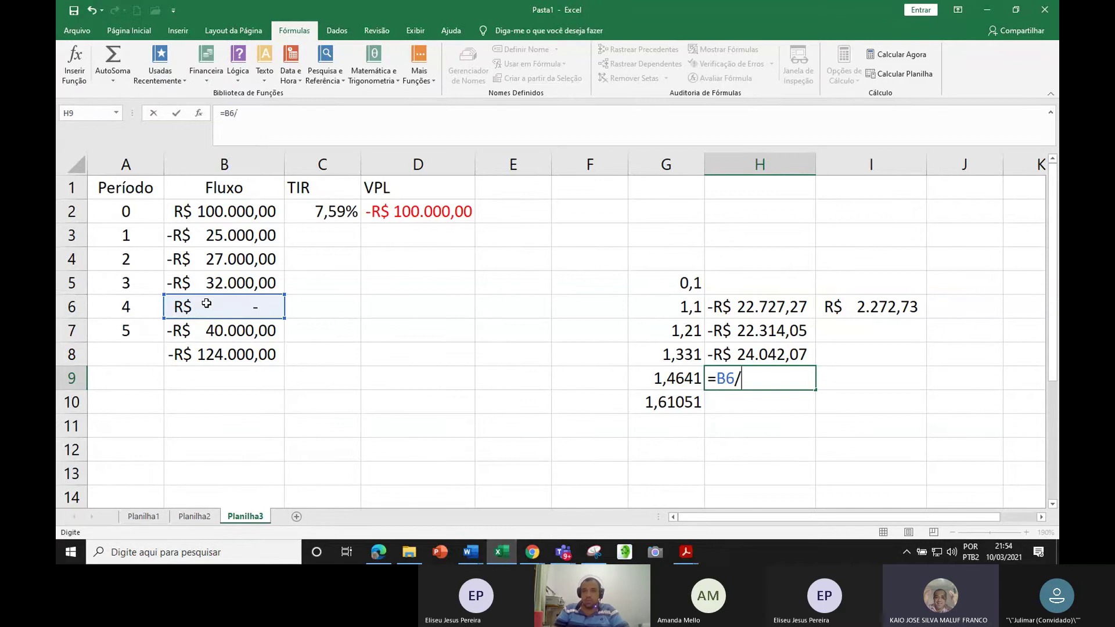
click(658, 378)
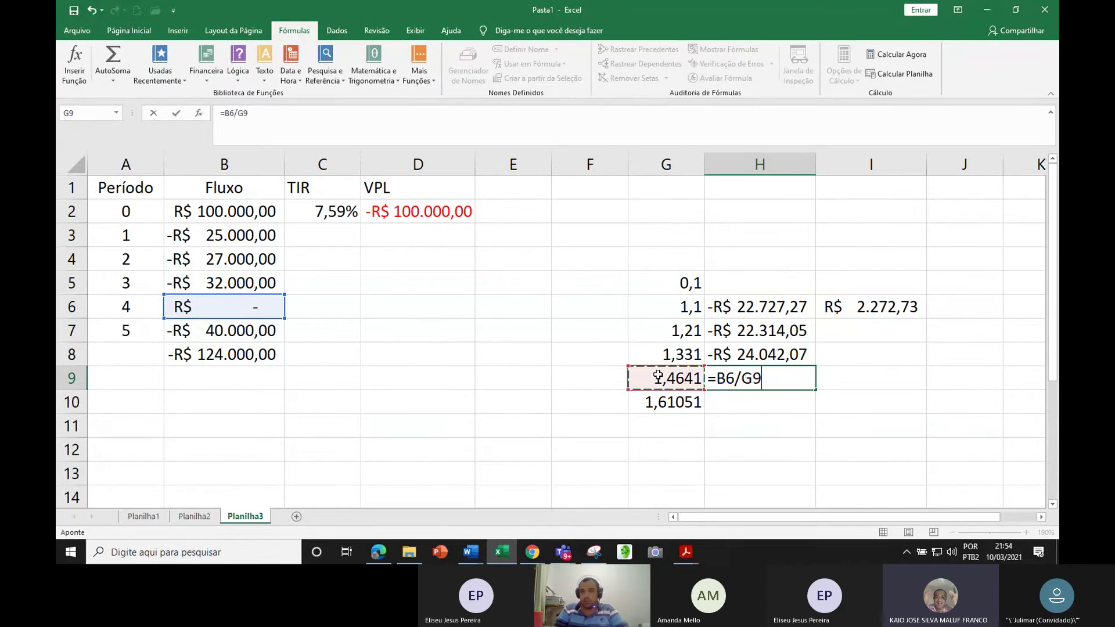
key(Return)
key(alt+Tab)
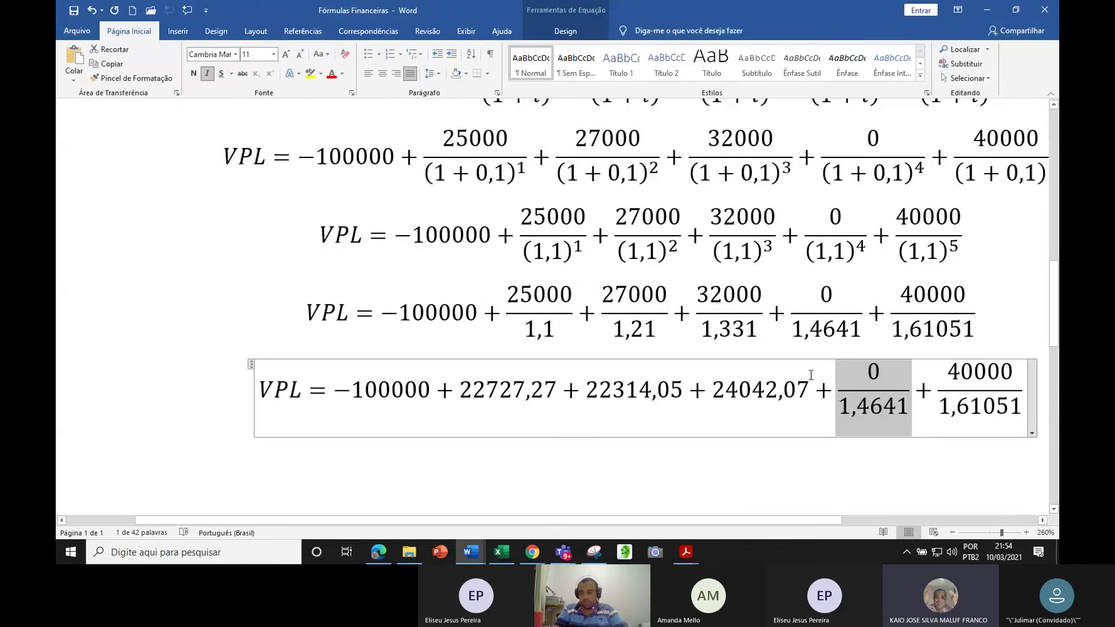
text(0)
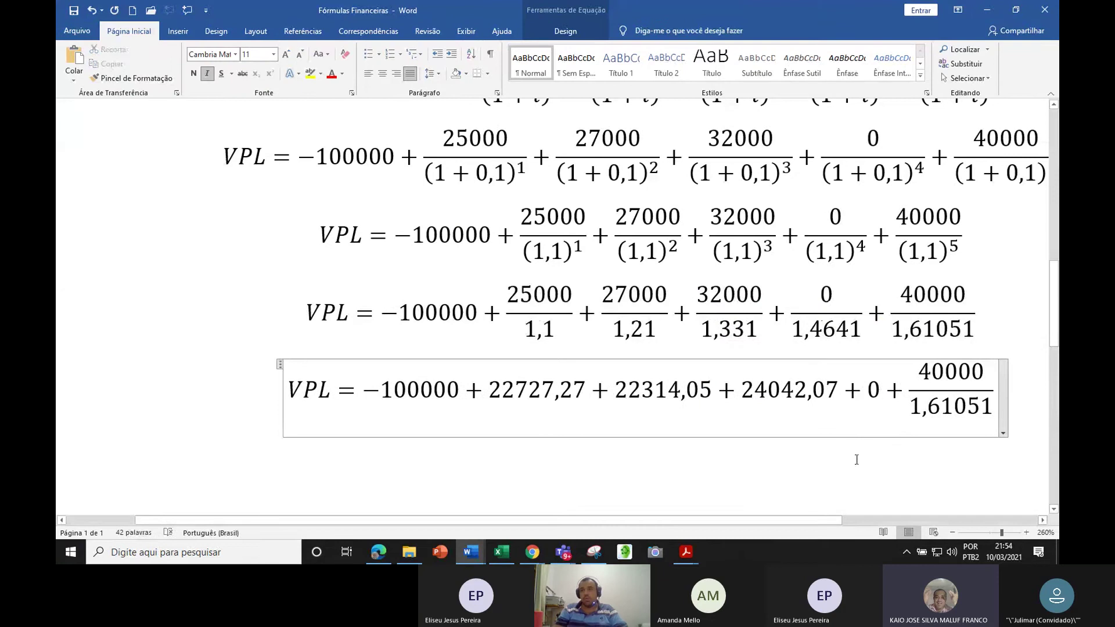
Switch to Excel and enter the formula =B7/G10 in cell H10 to discount the period 5 cash flow
key(alt+Tab)
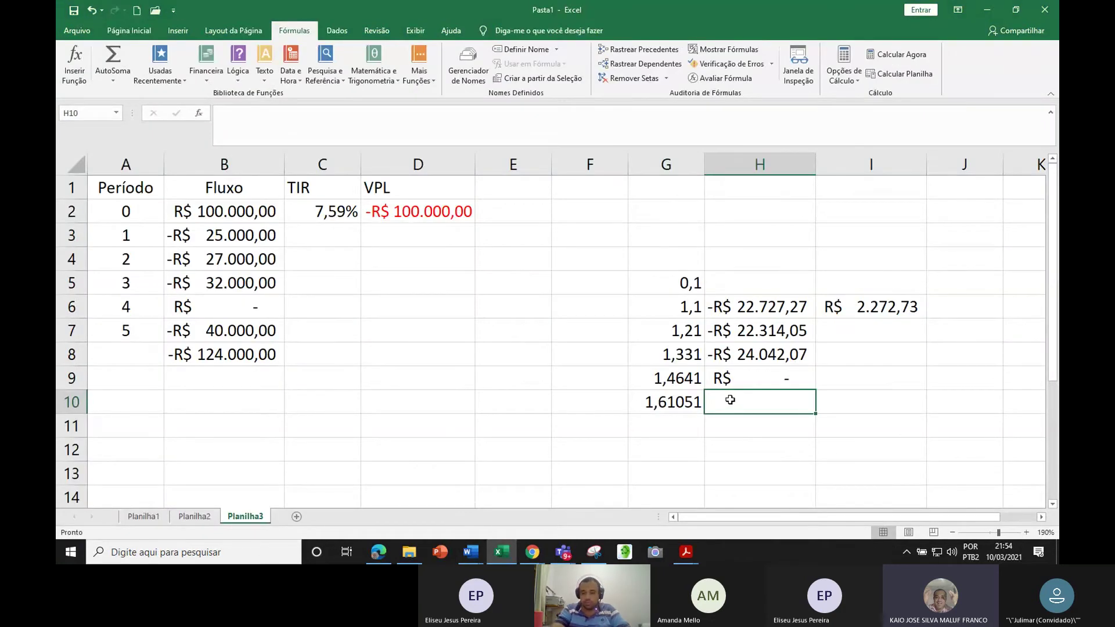
text(=)
click(233, 330)
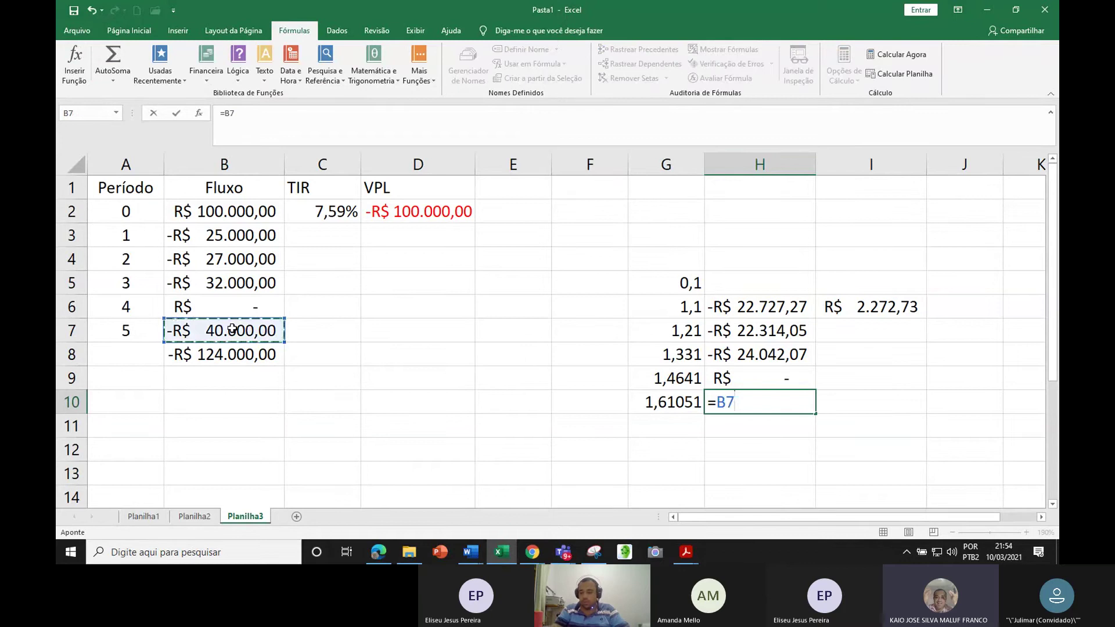
text(/)
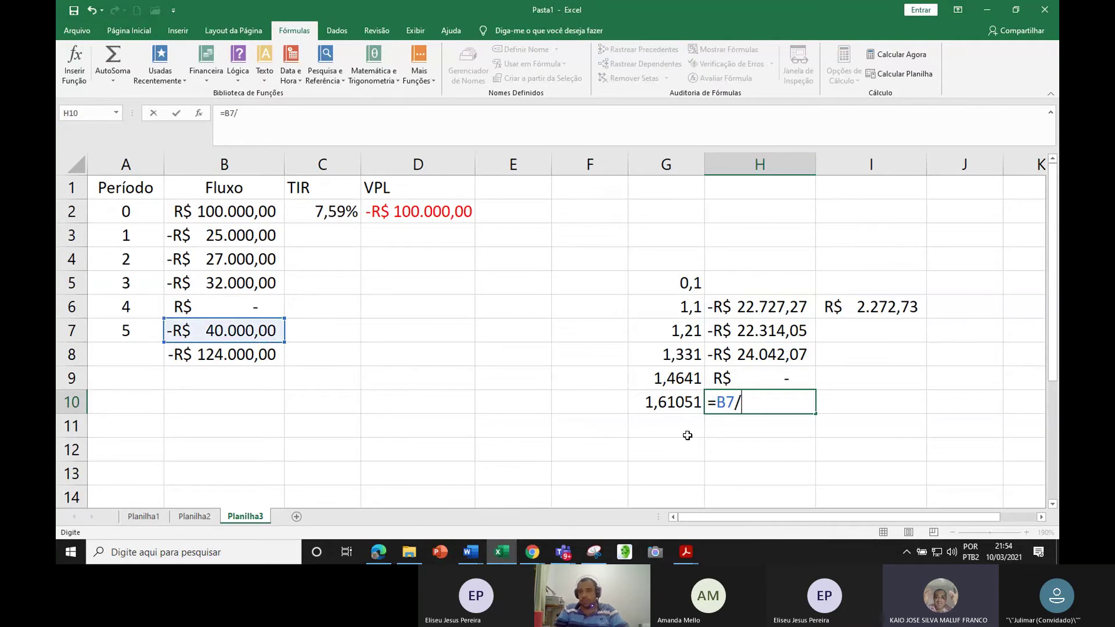
click(663, 401)
key(Return)
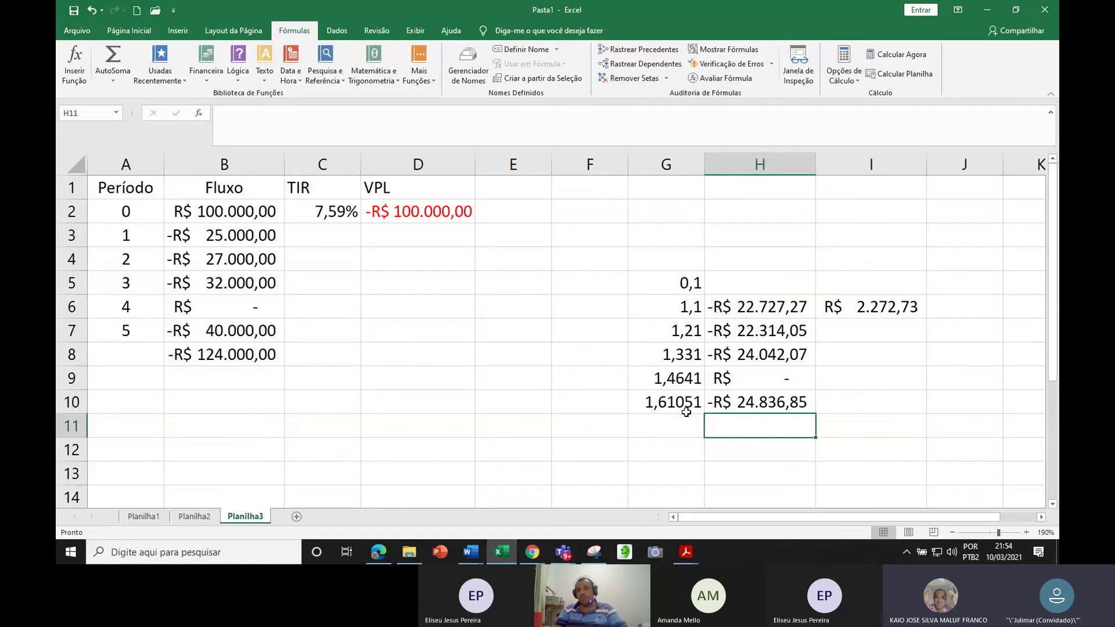
click(749, 411)
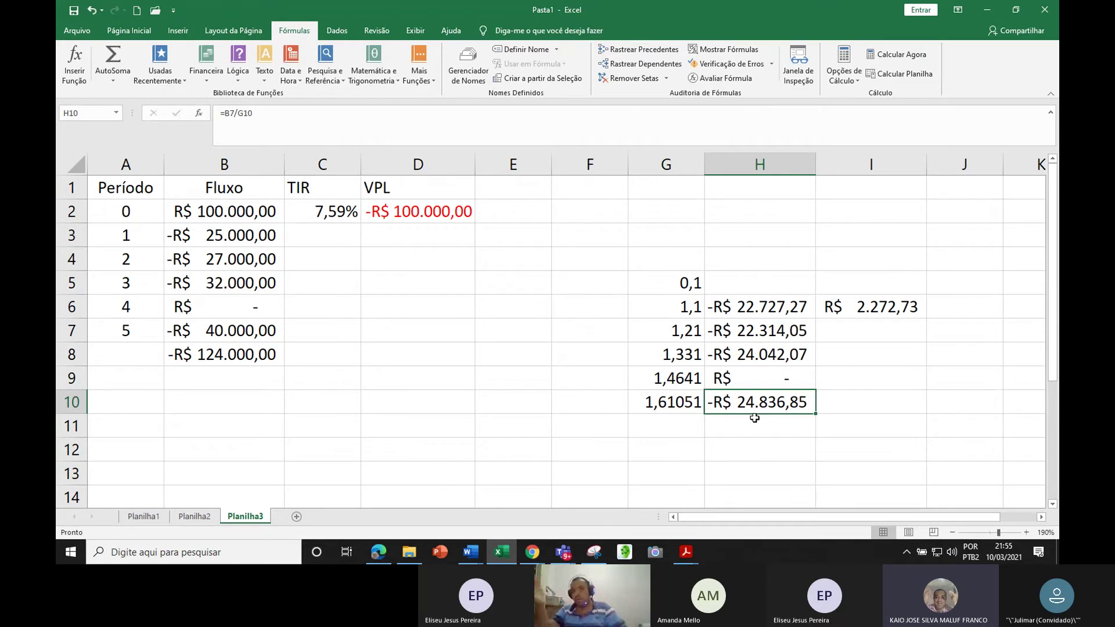
Switch to Word and replace the fraction 40000/1,61051 in the last VPL equation with 24836,85 from Excel cell H10
key(alt+Tab)
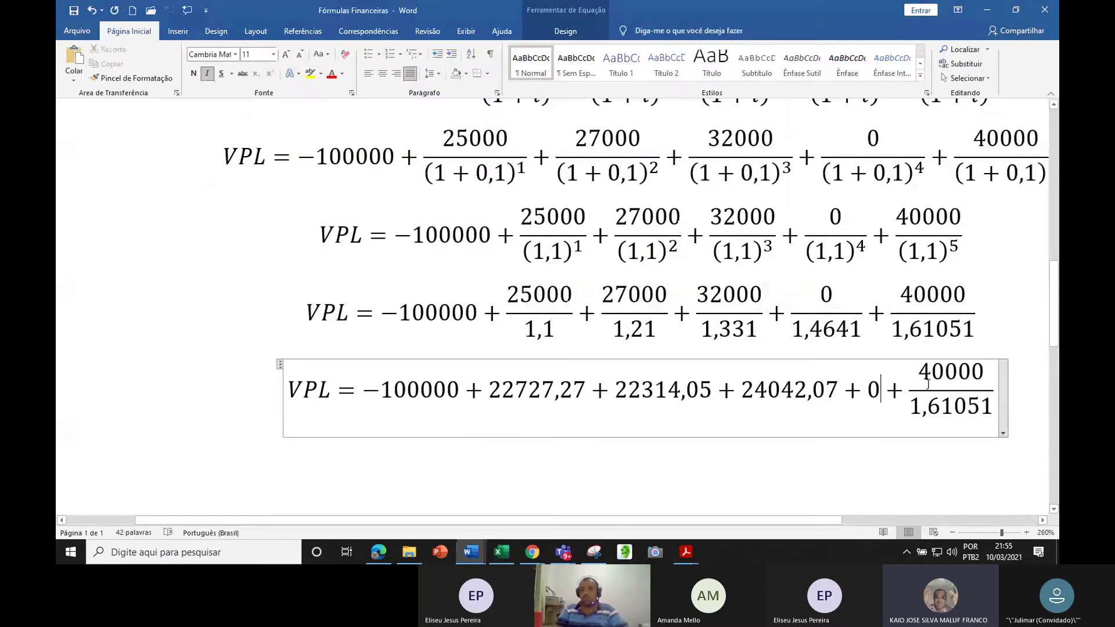
drag(920, 373, 994, 414)
text(24)
key(alt+Tab)
key(alt+Tab)
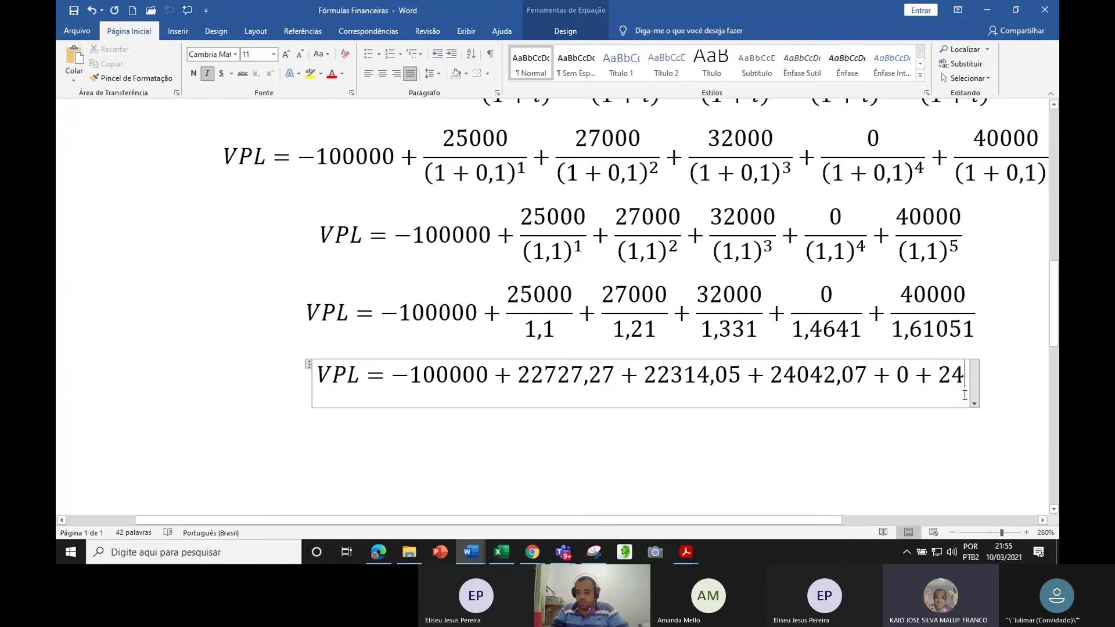
text(836)
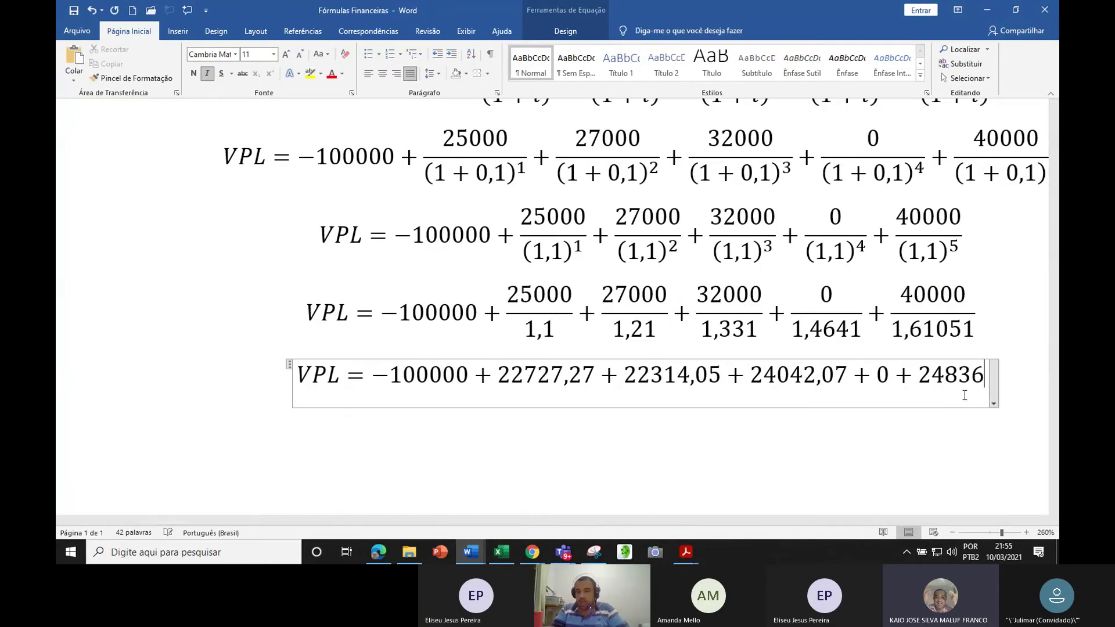
key(alt+Tab)
key(alt+Tab)
text(,85)
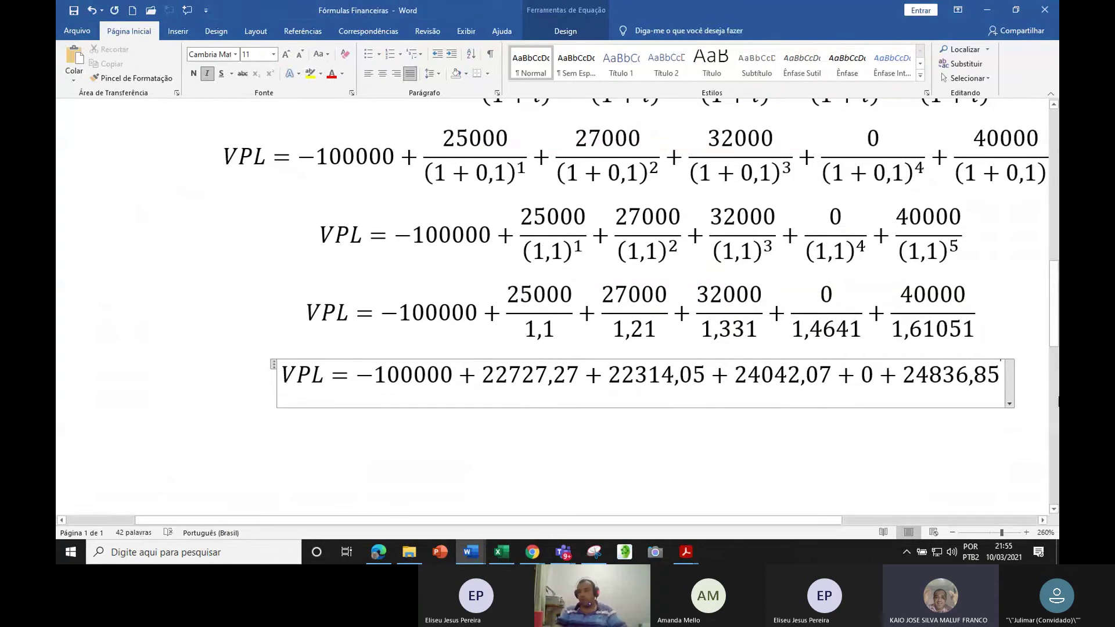
click(1030, 388)
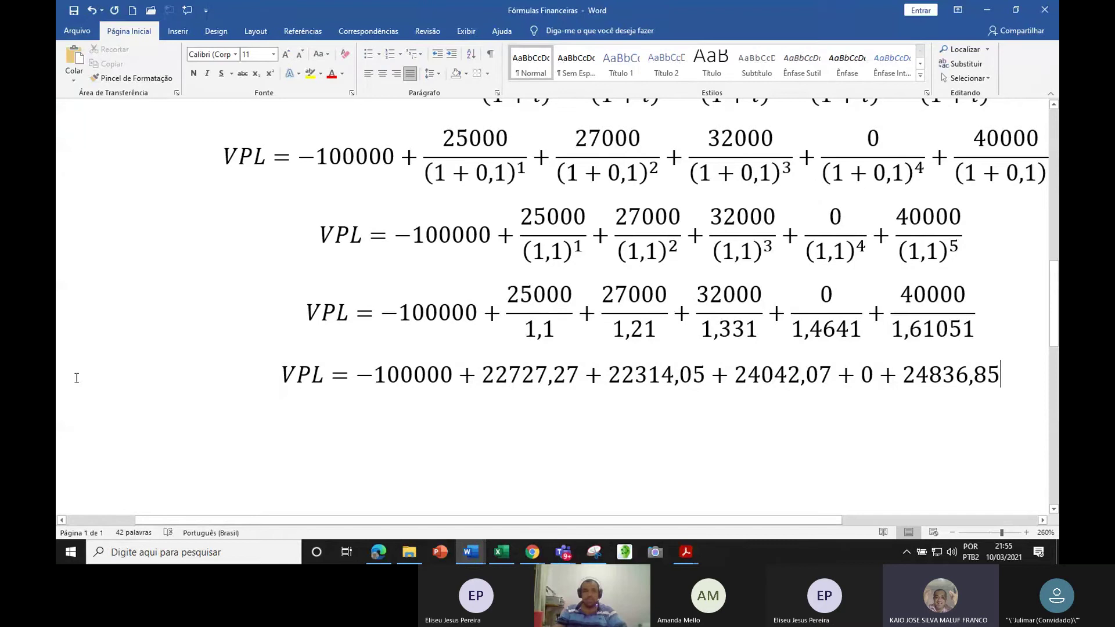
Duplicate the last VPL equation, the one with all discounted values, on a new line below it
click(58, 380)
key(ctrl+c)
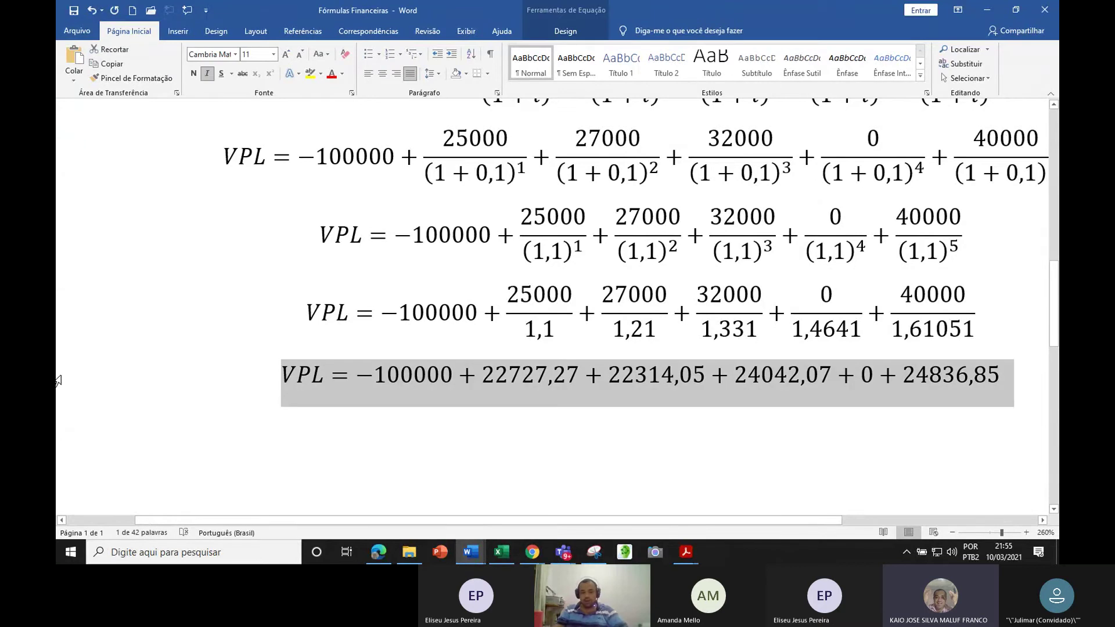
click(1040, 373)
key(Return)
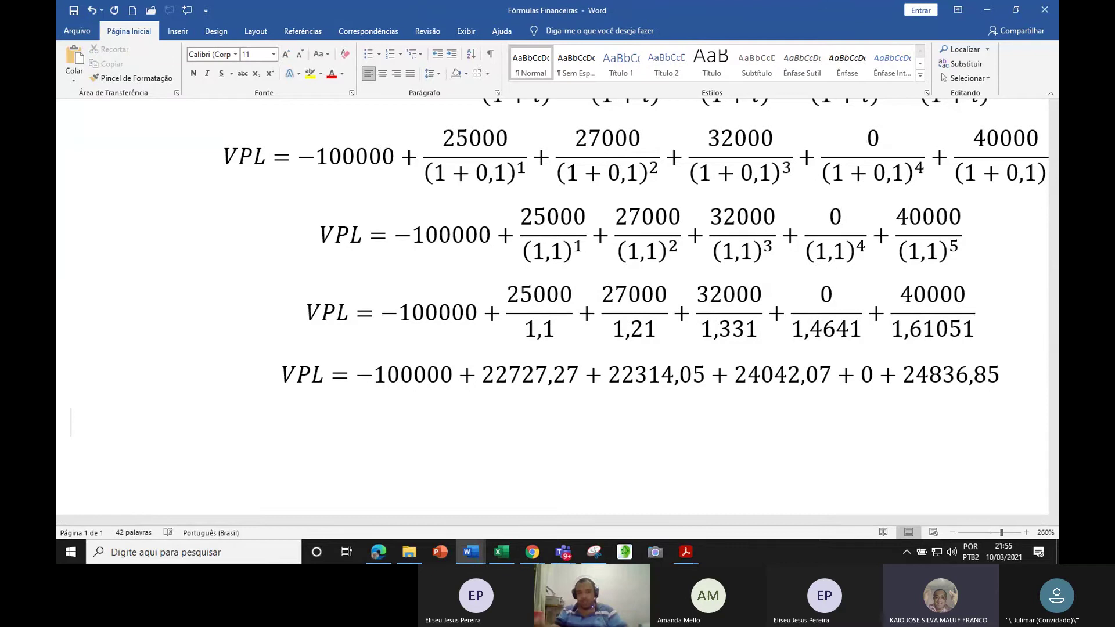
key(ctrl+v)
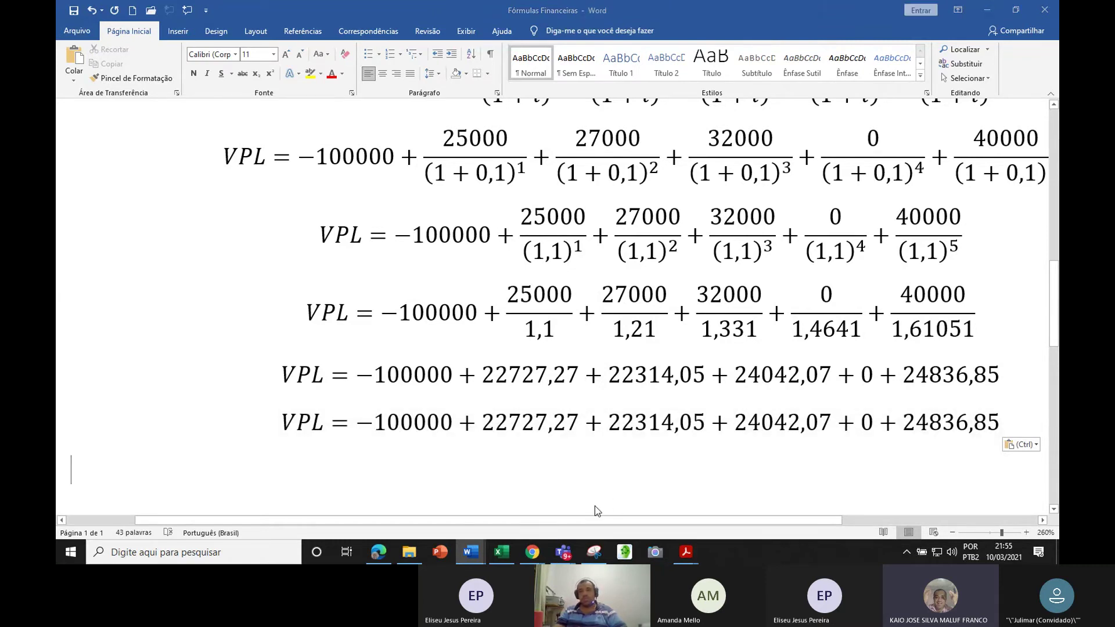
Switch to Excel and check the sum of the initial flow in B2 and the discounted values in H6:H10
click(501, 552)
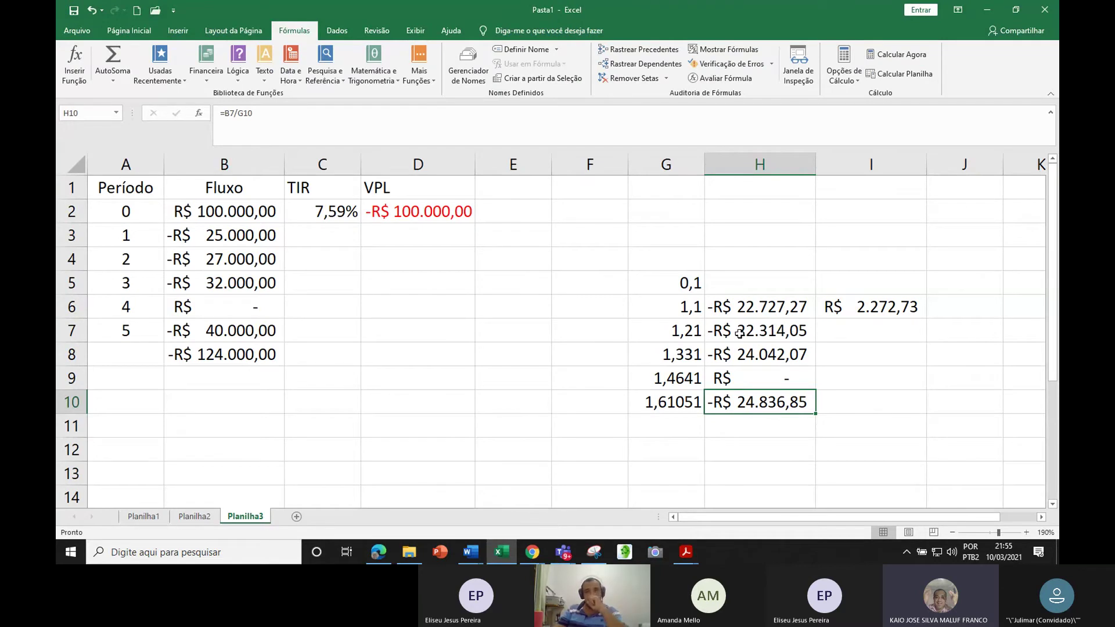
click(232, 212)
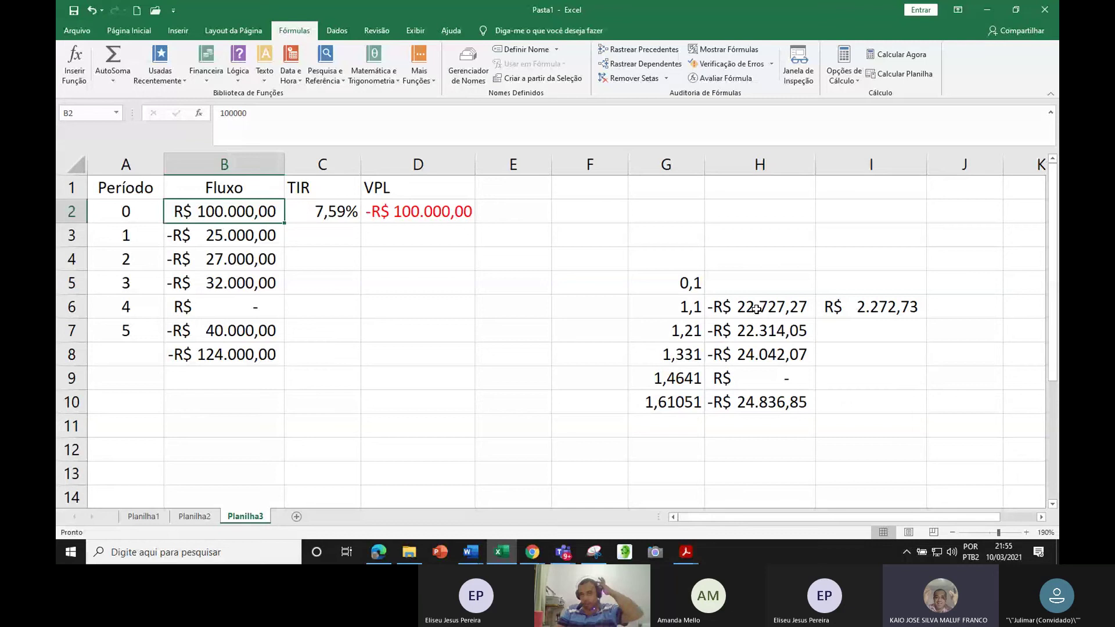
drag(753, 310, 770, 402)
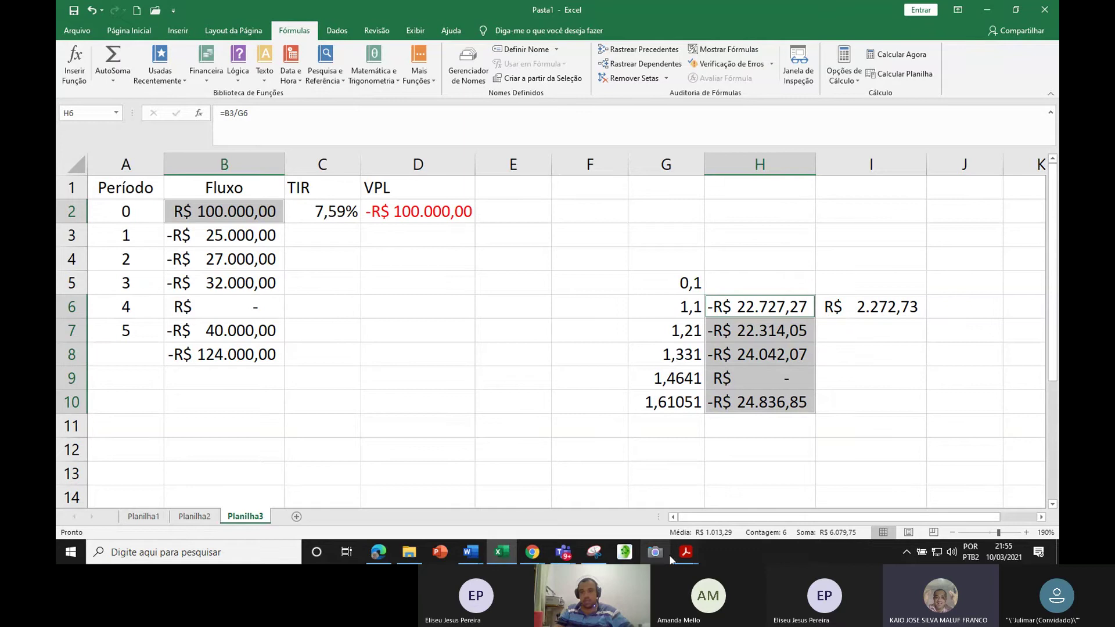
click(755, 473)
drag(755, 307, 770, 401)
click(765, 426)
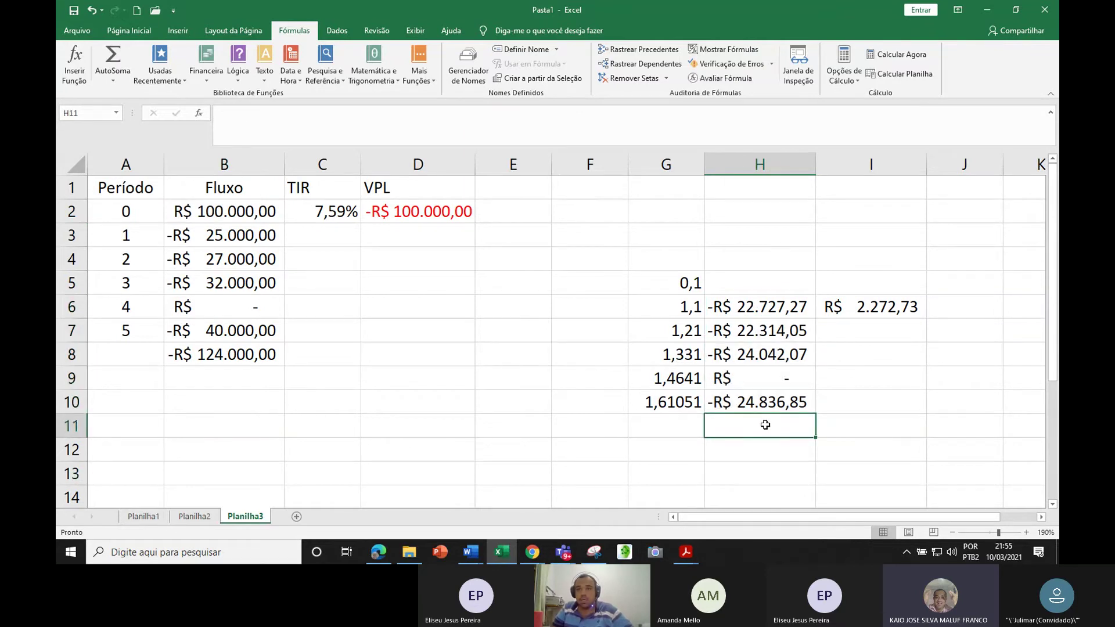
Enter the formula =B2 in cell H11 to bring the initial flow below the discounted values
click(244, 220)
click(719, 425)
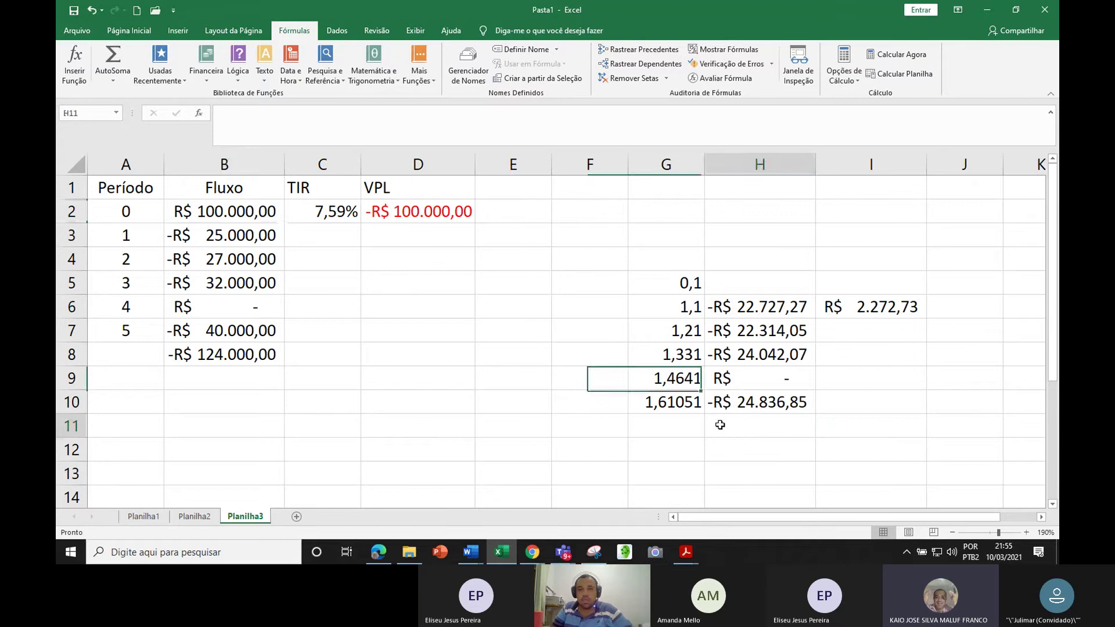
text(=)
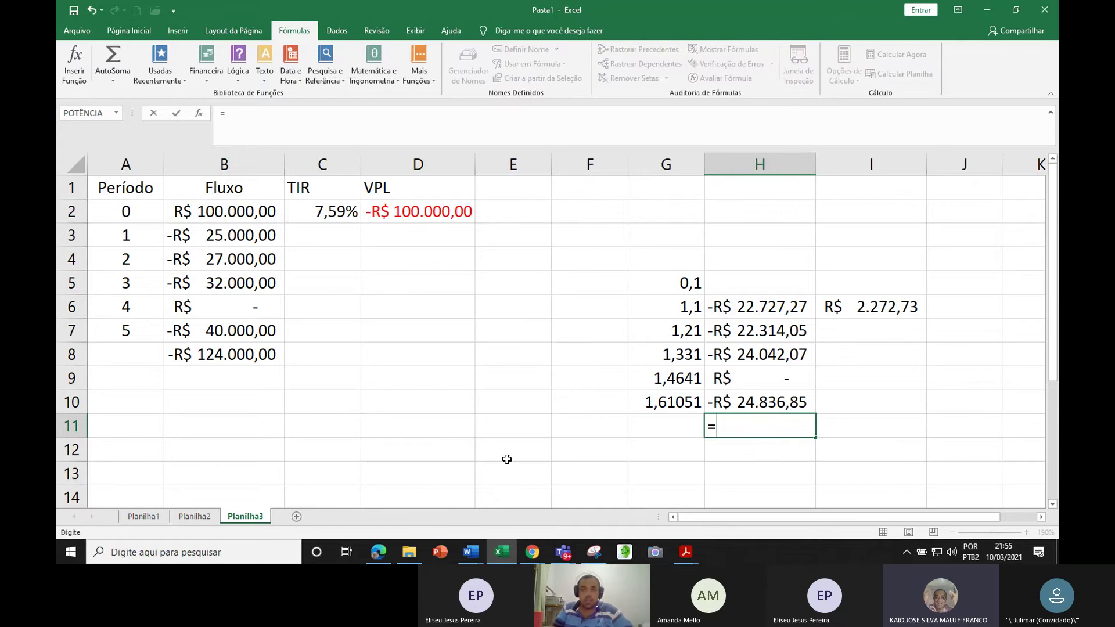
click(222, 214)
key(Return)
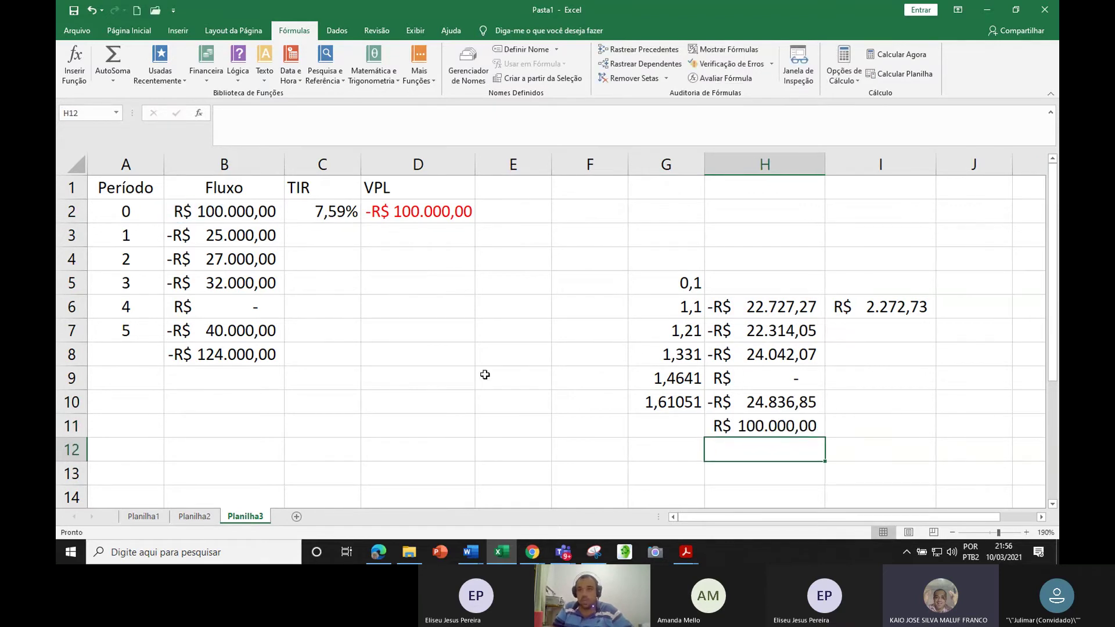
Enter the AutoSum formula =SOMA(H6:H11) in cell H12 and check its result
click(129, 30)
click(881, 51)
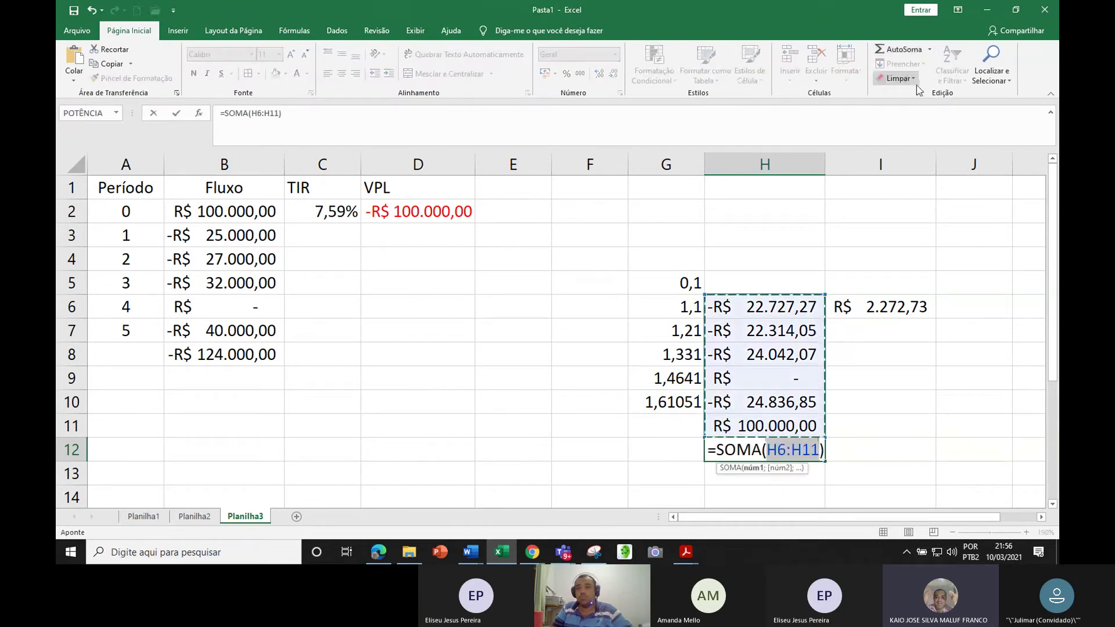
key(Return)
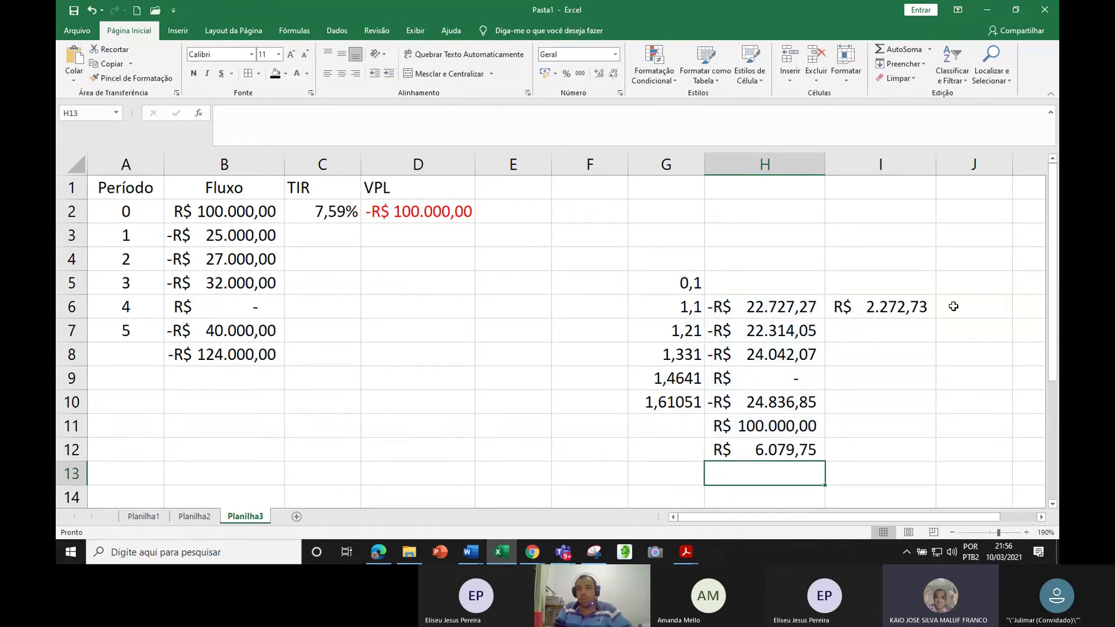
click(741, 456)
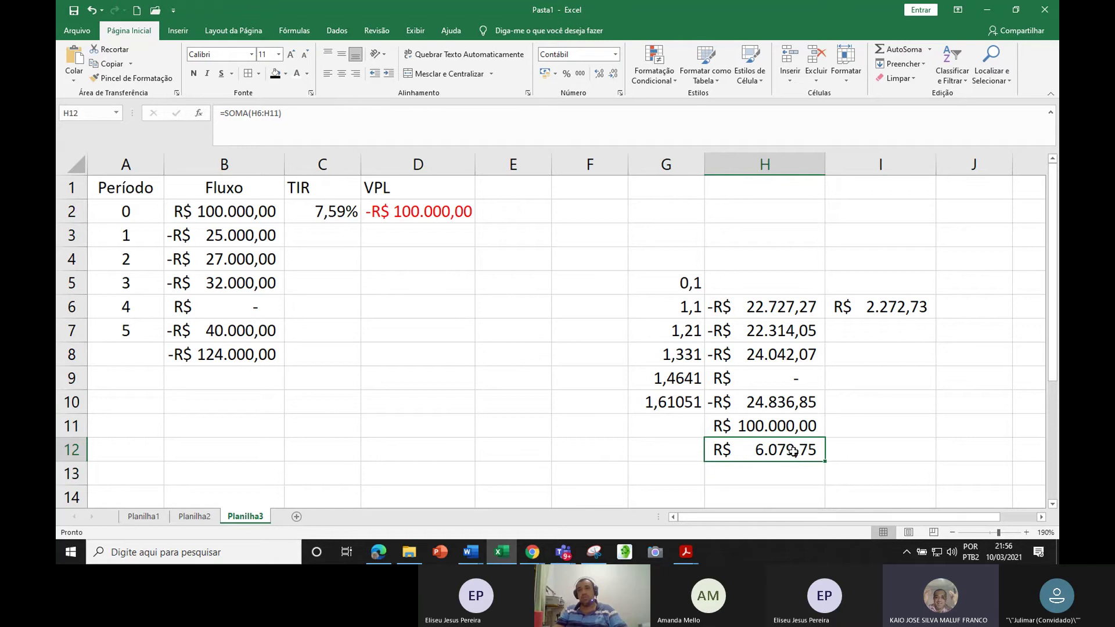
Select the first discounted value in Word's last VPL equation, and check the sum of H6:H10 in Excel
key(alt+Tab)
click(1012, 421)
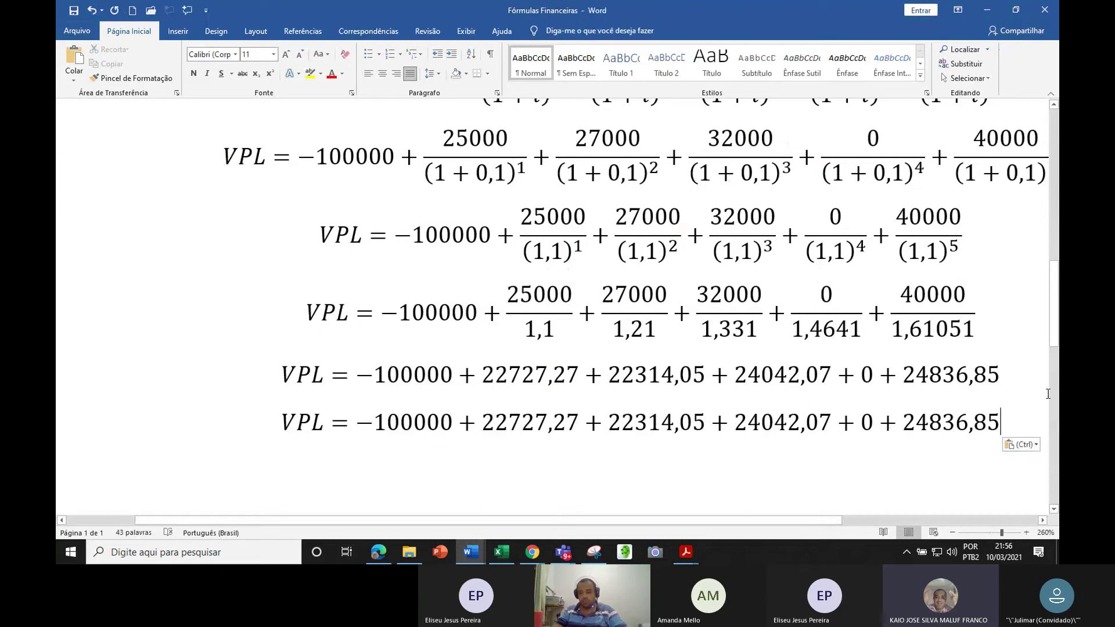
double_click(487, 422)
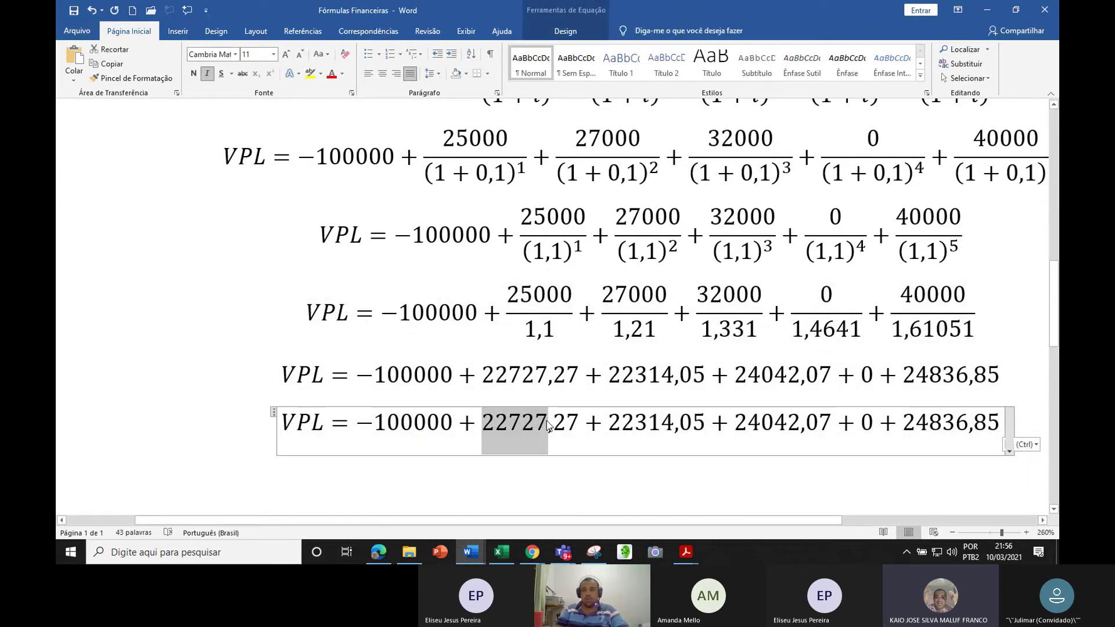
key(alt+Tab)
drag(765, 306, 785, 398)
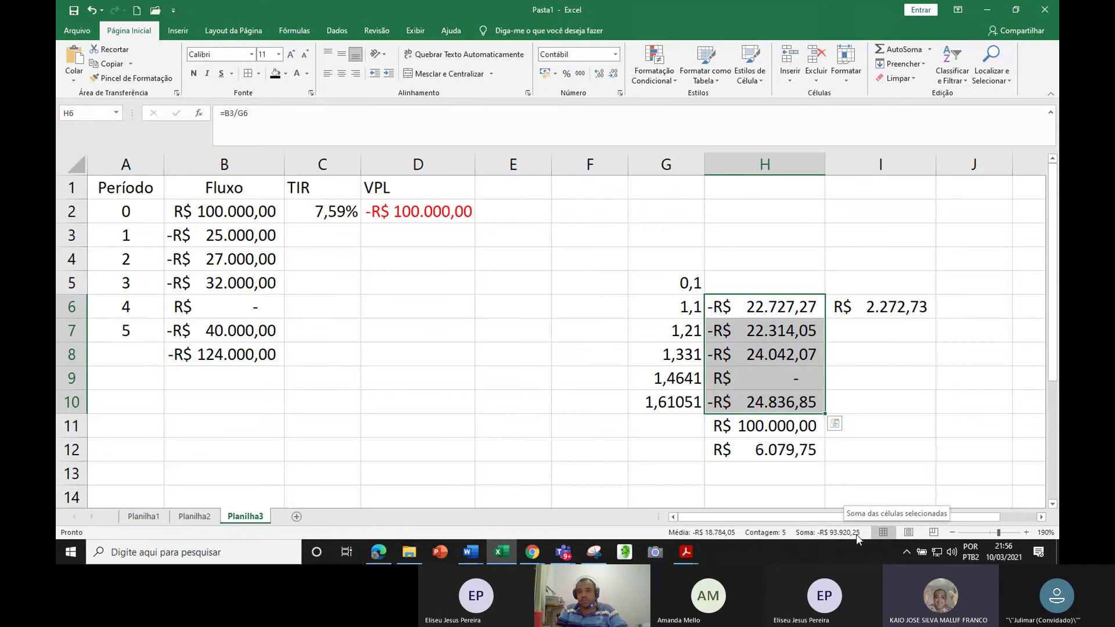
Switch to Word and replace all the discounted values after −100000 in the last VPL equation with their sum, 93920,25
key(alt+Tab)
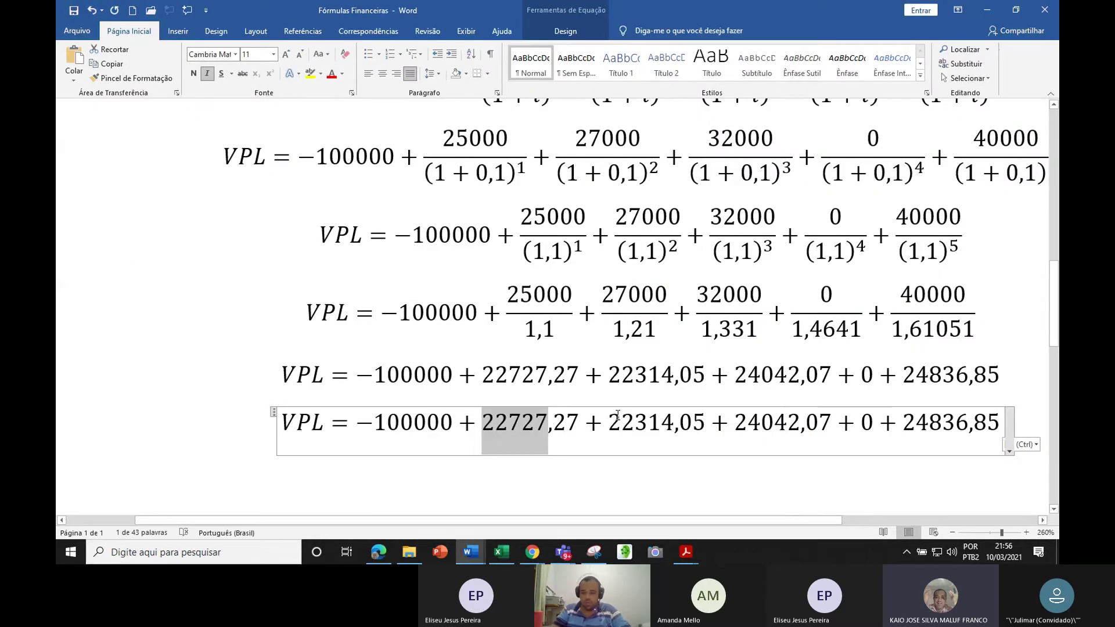
key(shift+Right)
key(shift+Right)
key(shift+Right)
key(shift+Right)
key(shift+Right)
key(shift+Right)
key(shift+Right)
key(shift+Right)
key(shift+Right)
key(shift+Right)
key(shift+Right)
key(shift+Right)
key(shift+Right)
key(shift+Right)
key(shift+Right)
key(shift+Right)
key(shift+Right)
key(shift+Right)
key(shift+Right)
key(shift+Right)
key(shift+Right)
key(shift+Right)
key(shift+Right)
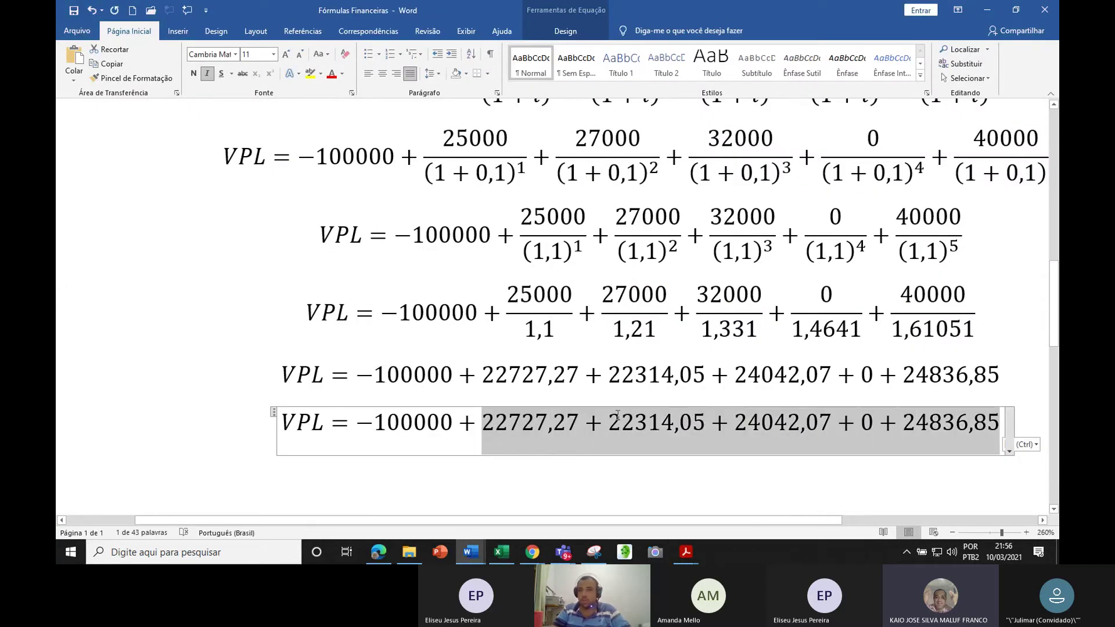
text(93)
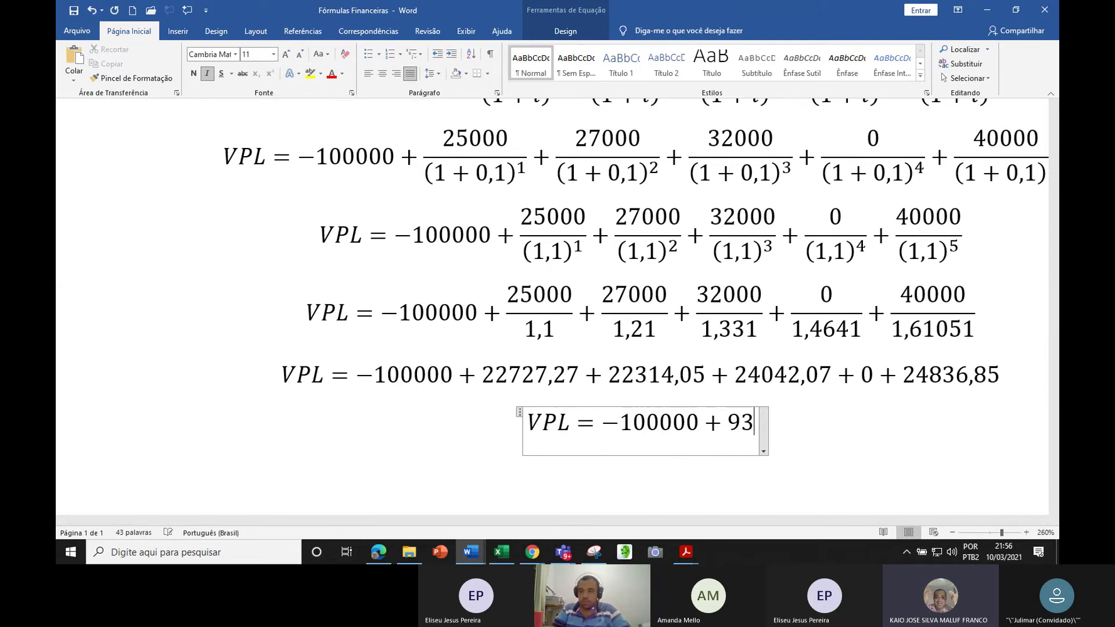
key(alt+Tab)
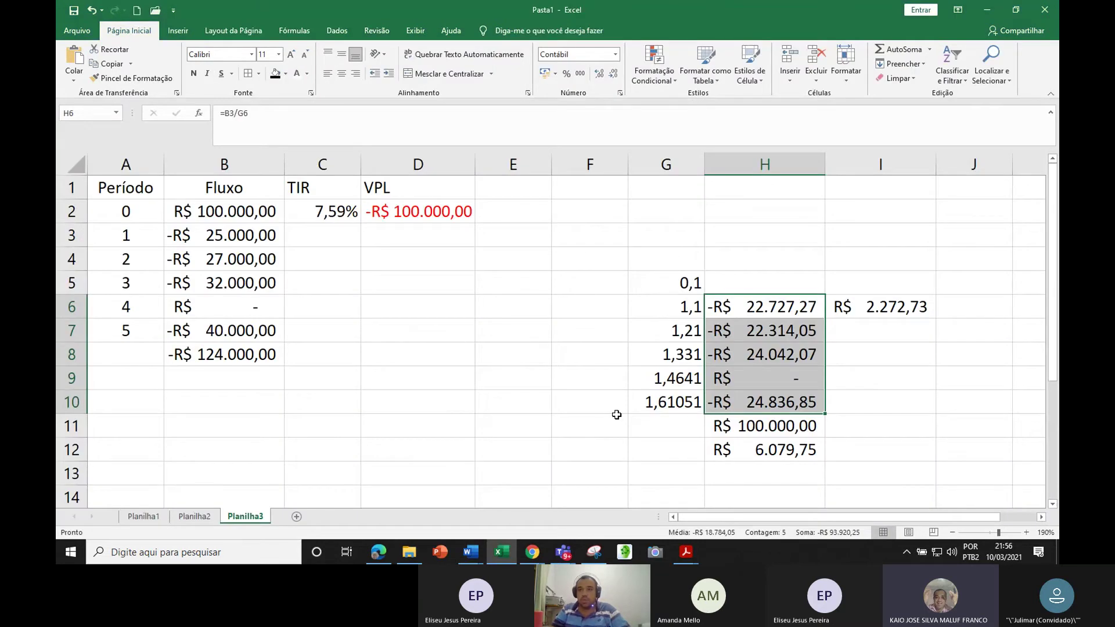
key(alt+Tab)
text(920,25)
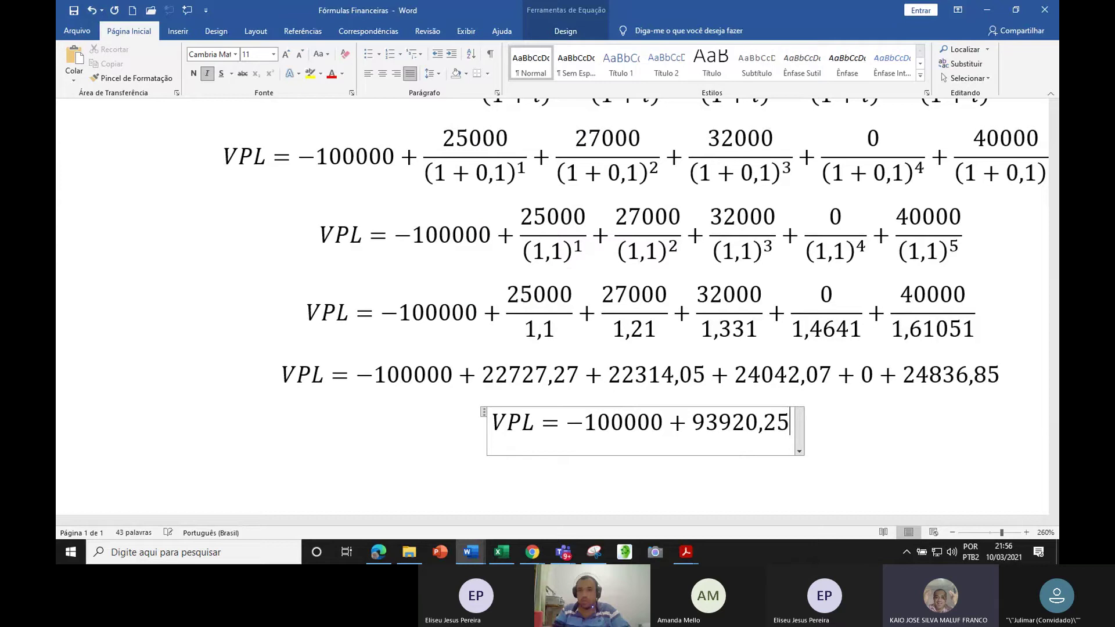
click(855, 425)
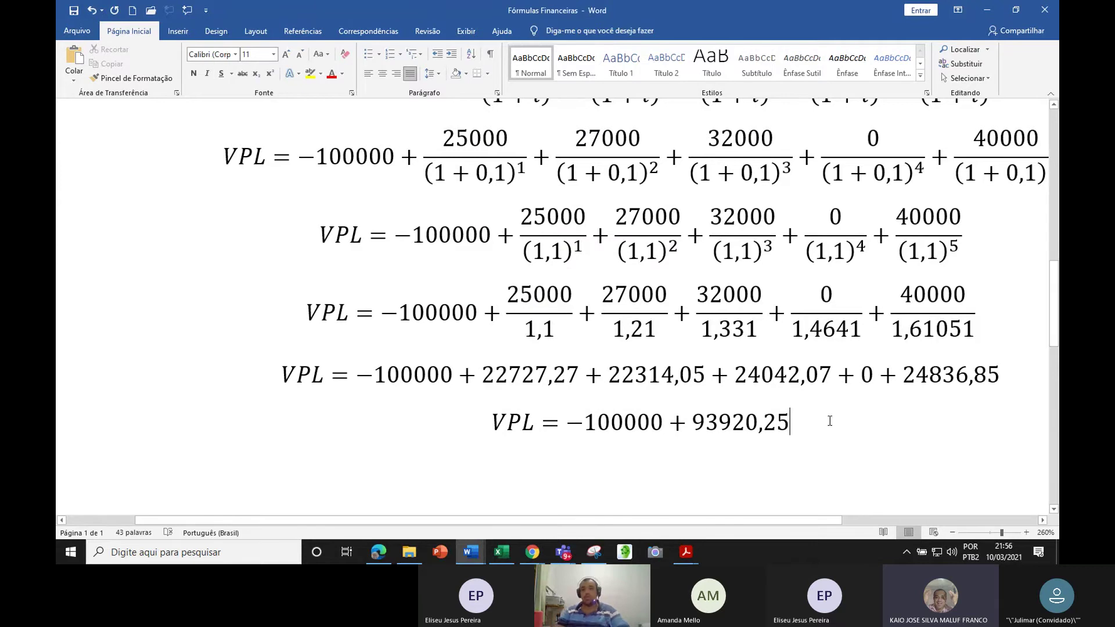
Duplicate the equation VPL = −100000 + 93920,25 on a new line below it
click(158, 435)
key(ctrl+c)
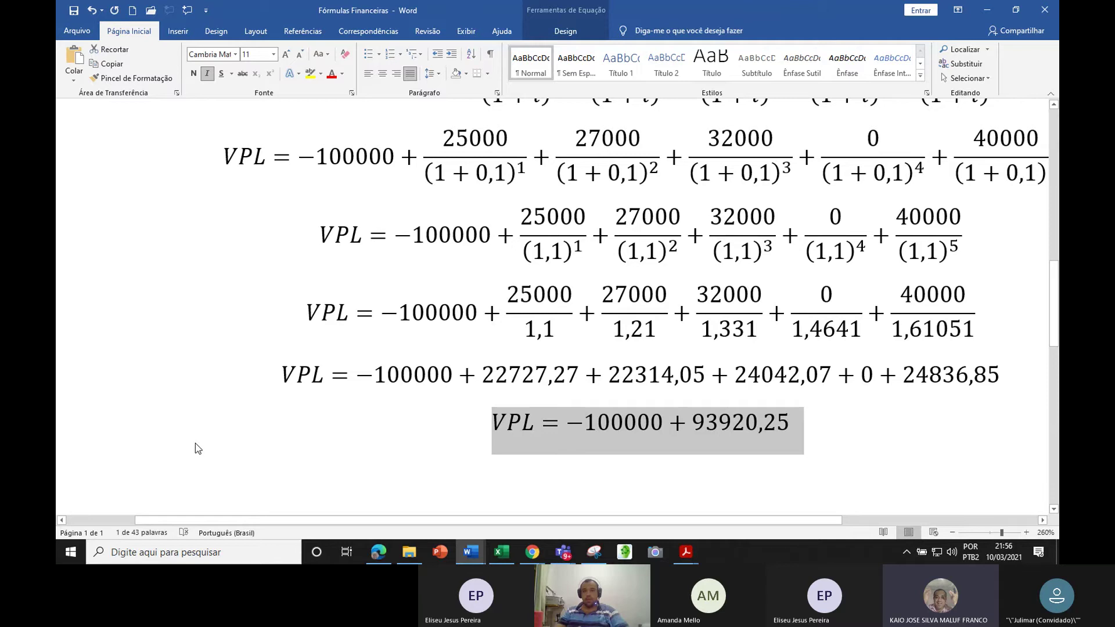
click(845, 433)
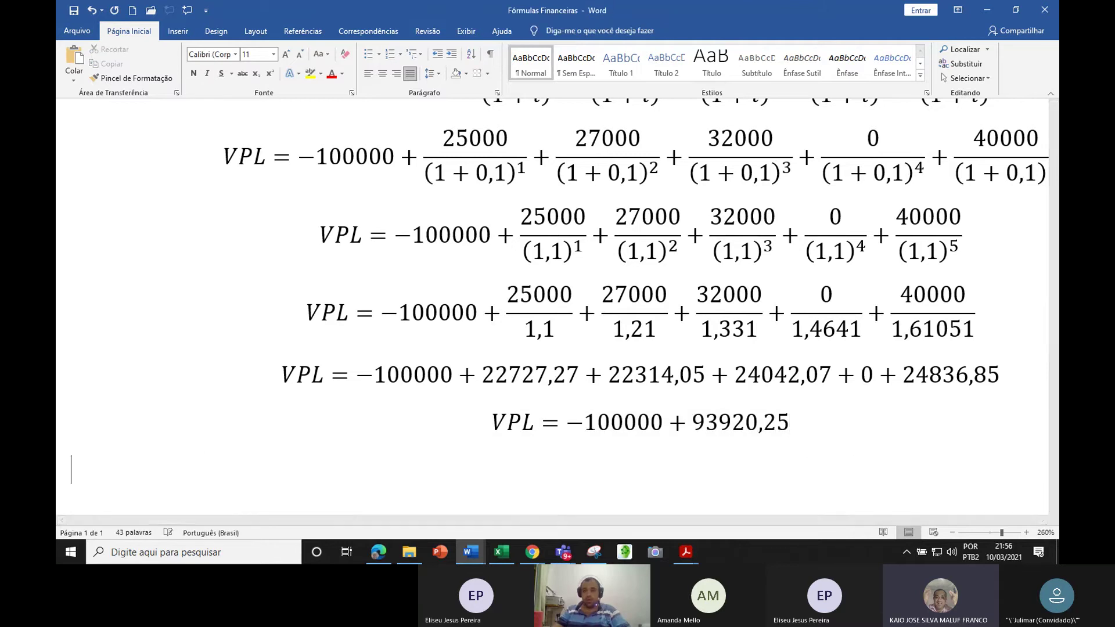
key(ctrl+v)
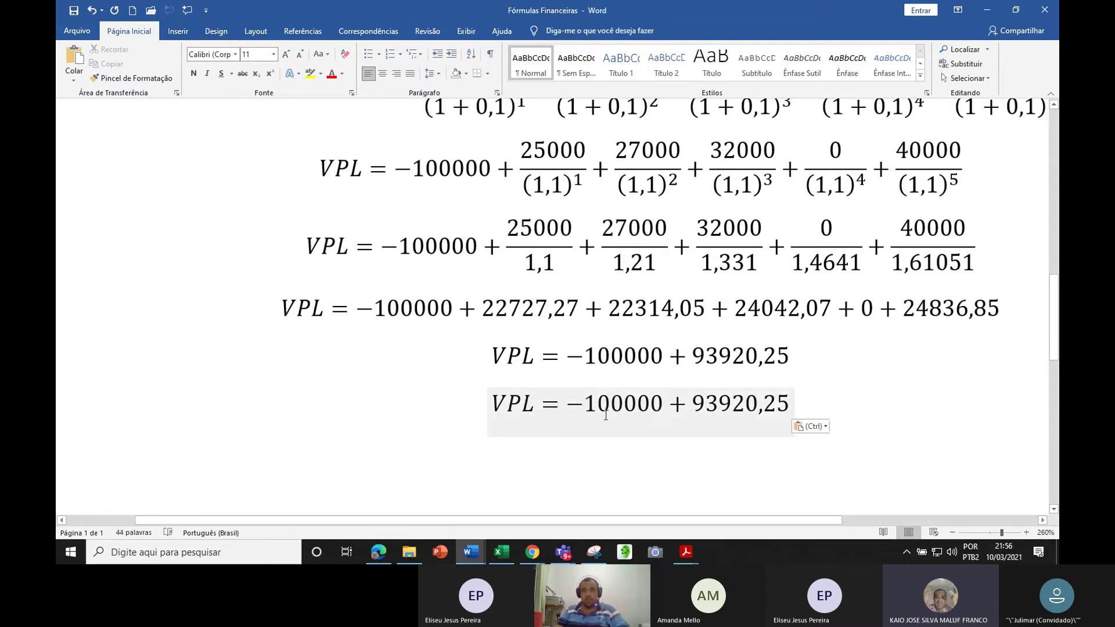
Check the total in Excel's cell H12 and replace the right-hand side of Word's last VPL equation with 6.079,75
key(alt+Tab)
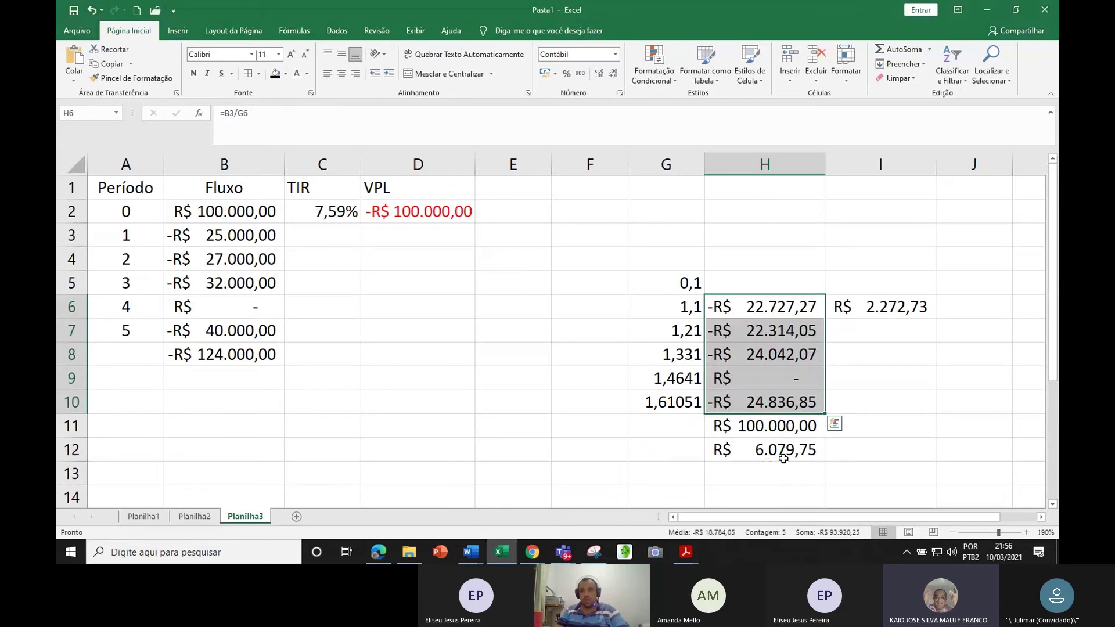
click(784, 458)
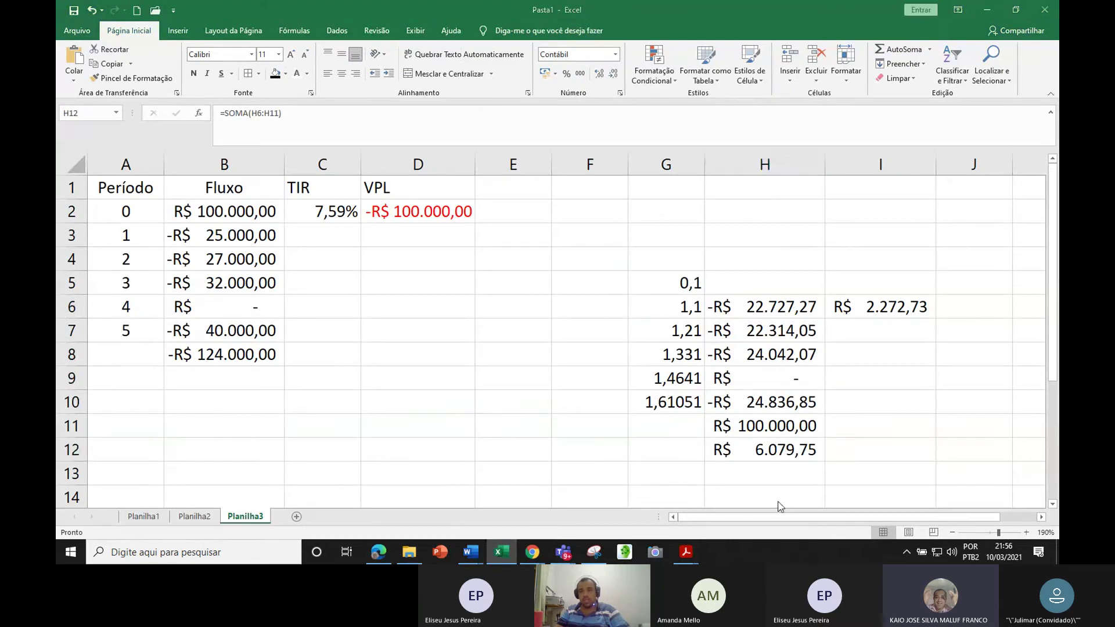
key(alt+Tab)
drag(563, 405, 791, 408)
click(732, 409)
drag(573, 405, 781, 405)
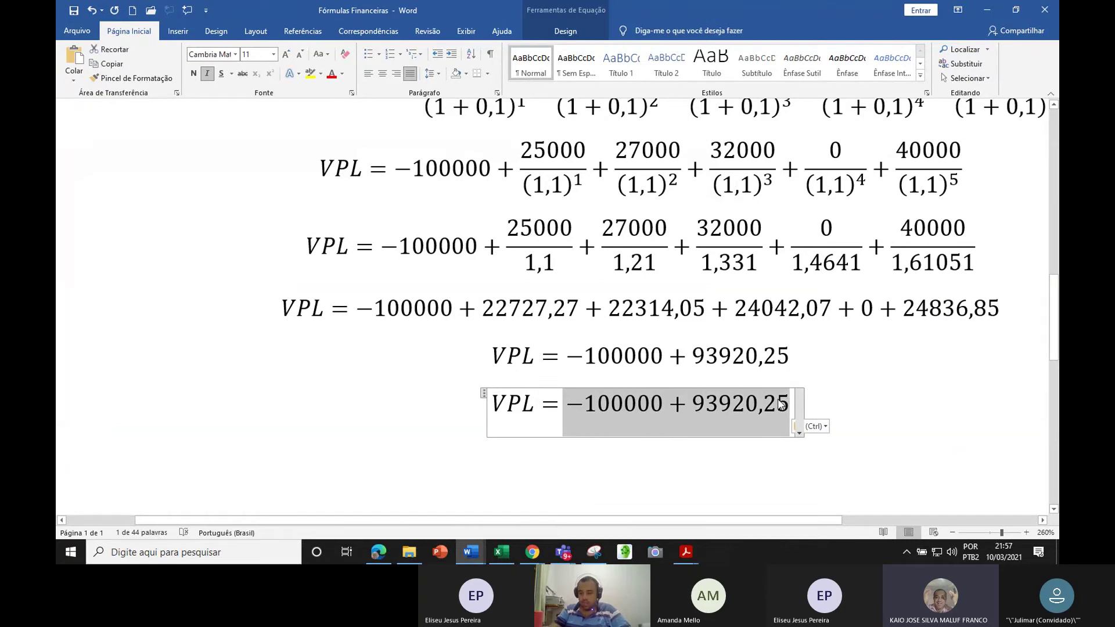
text(60079)
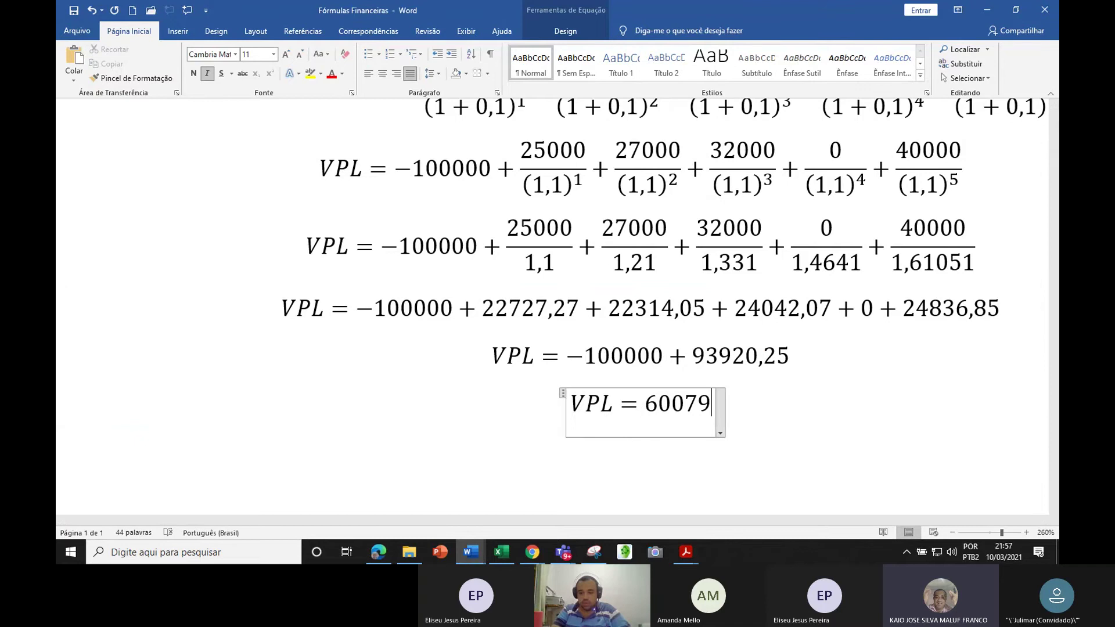
key(BackSpace)
key(BackSpace)
key(BackSpace)
text(79)
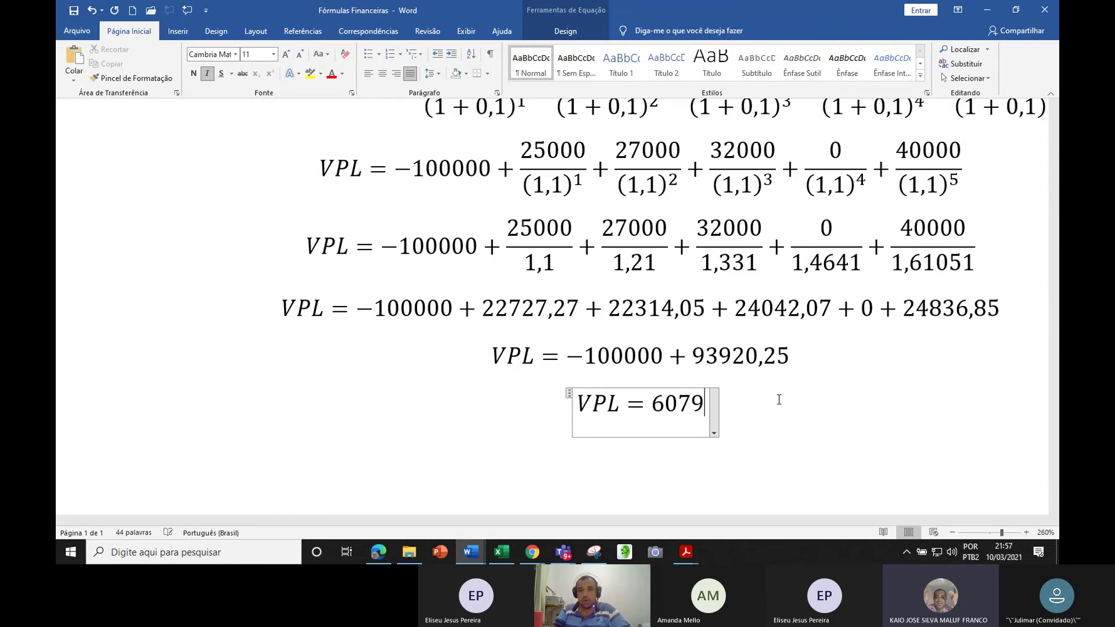
key(alt+Tab)
key(alt+Tab)
text(,75)
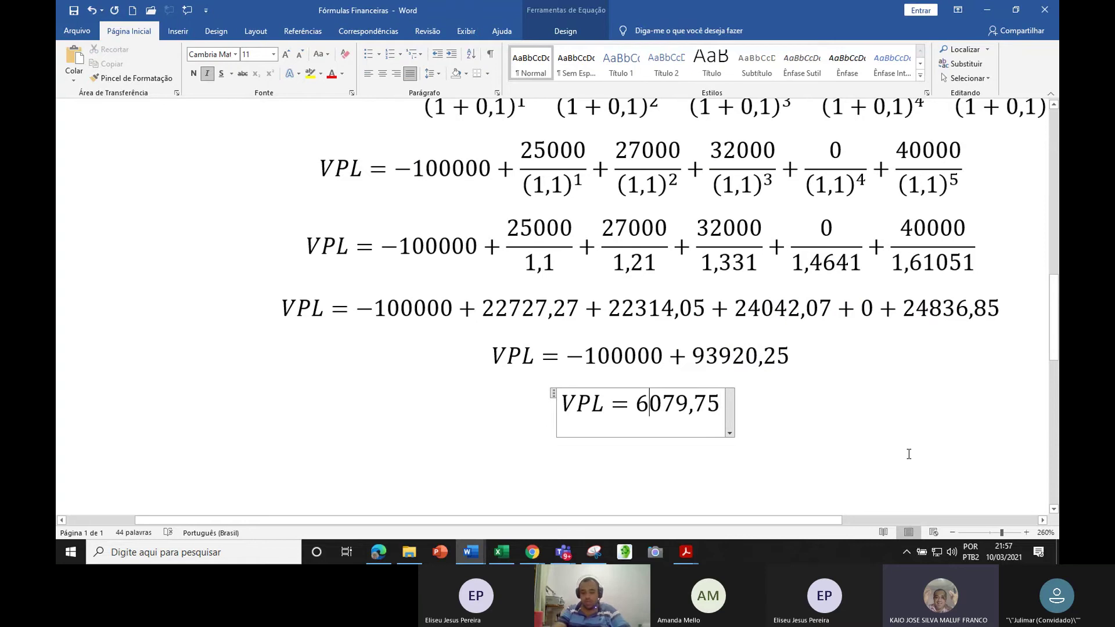
text(.)
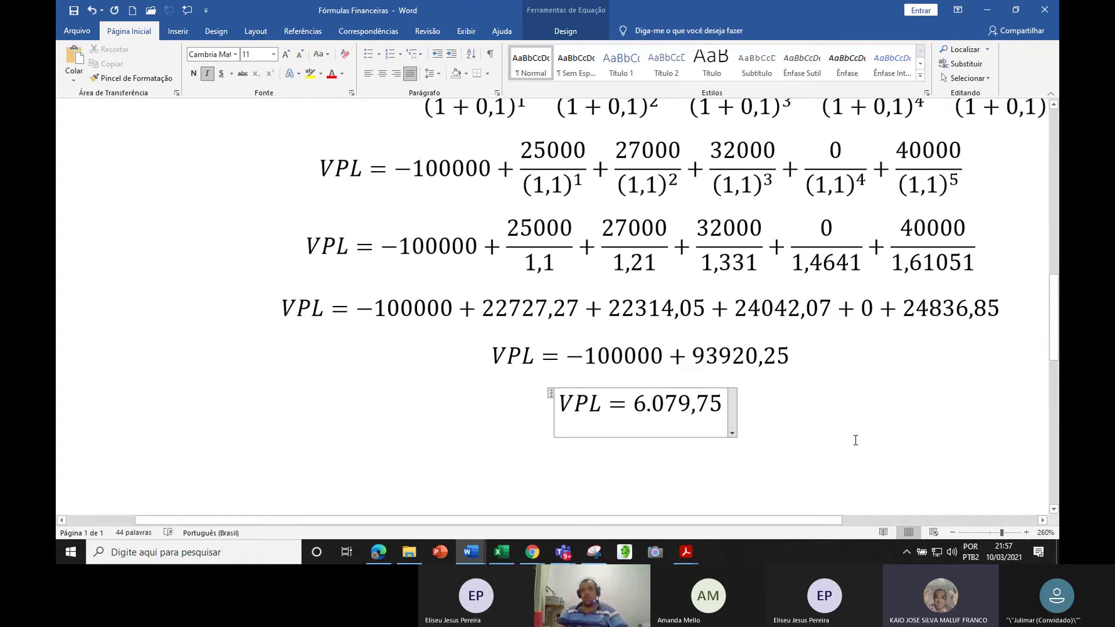
click(853, 486)
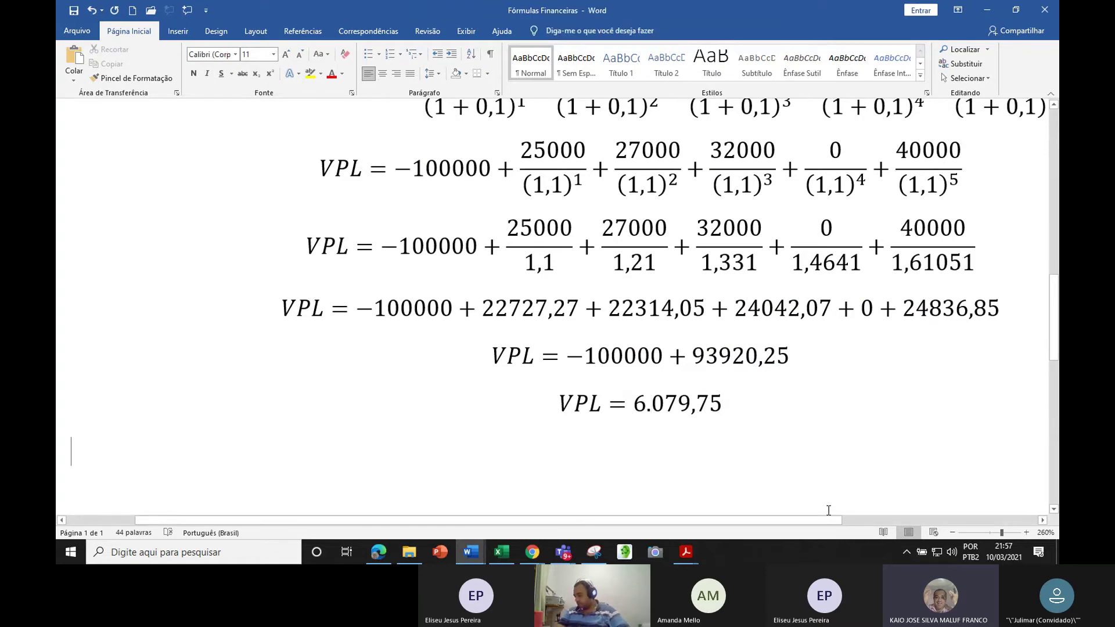